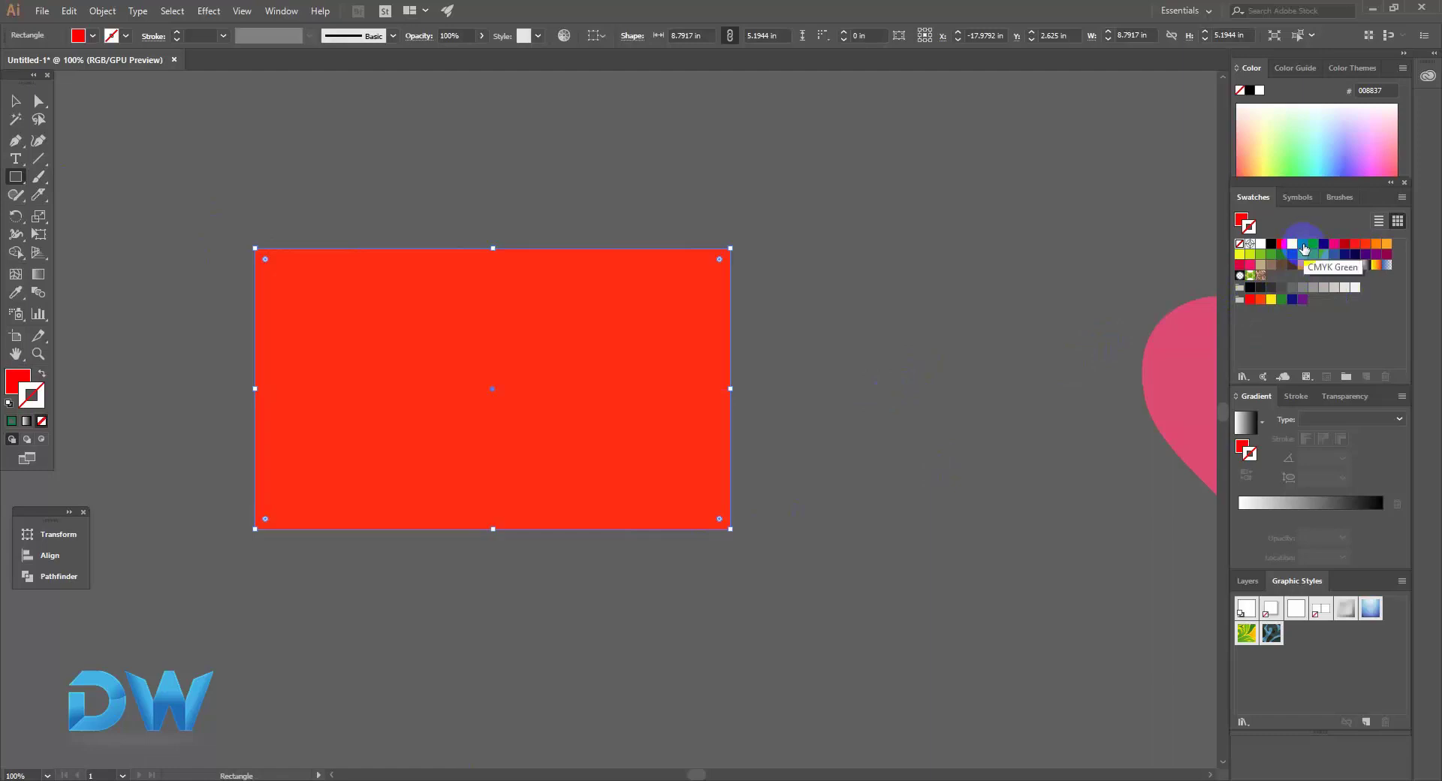
Step: Fill the red rectangle with the CMYK Green swatch and leave it without a stroke
left_click(1303, 247)
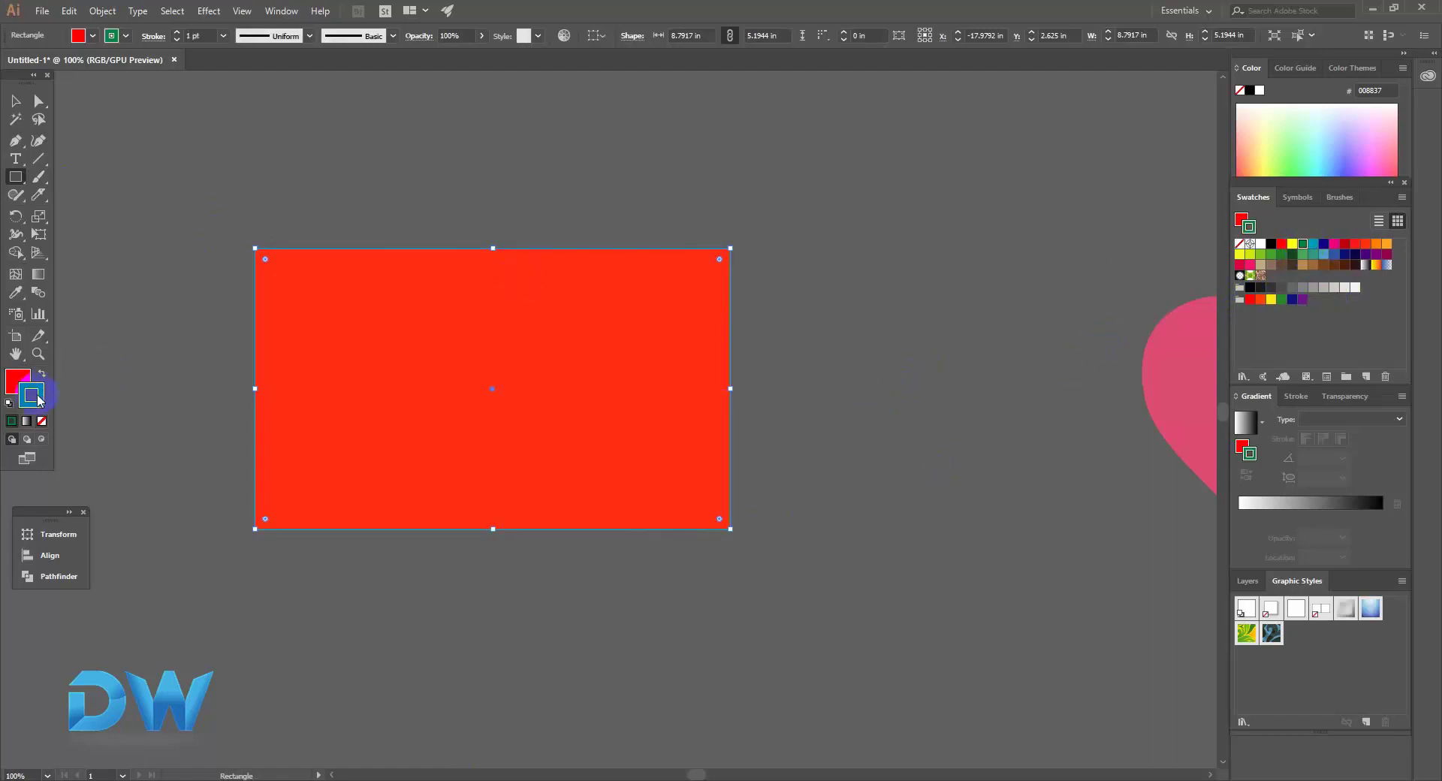
left_click(43, 422)
key("x")
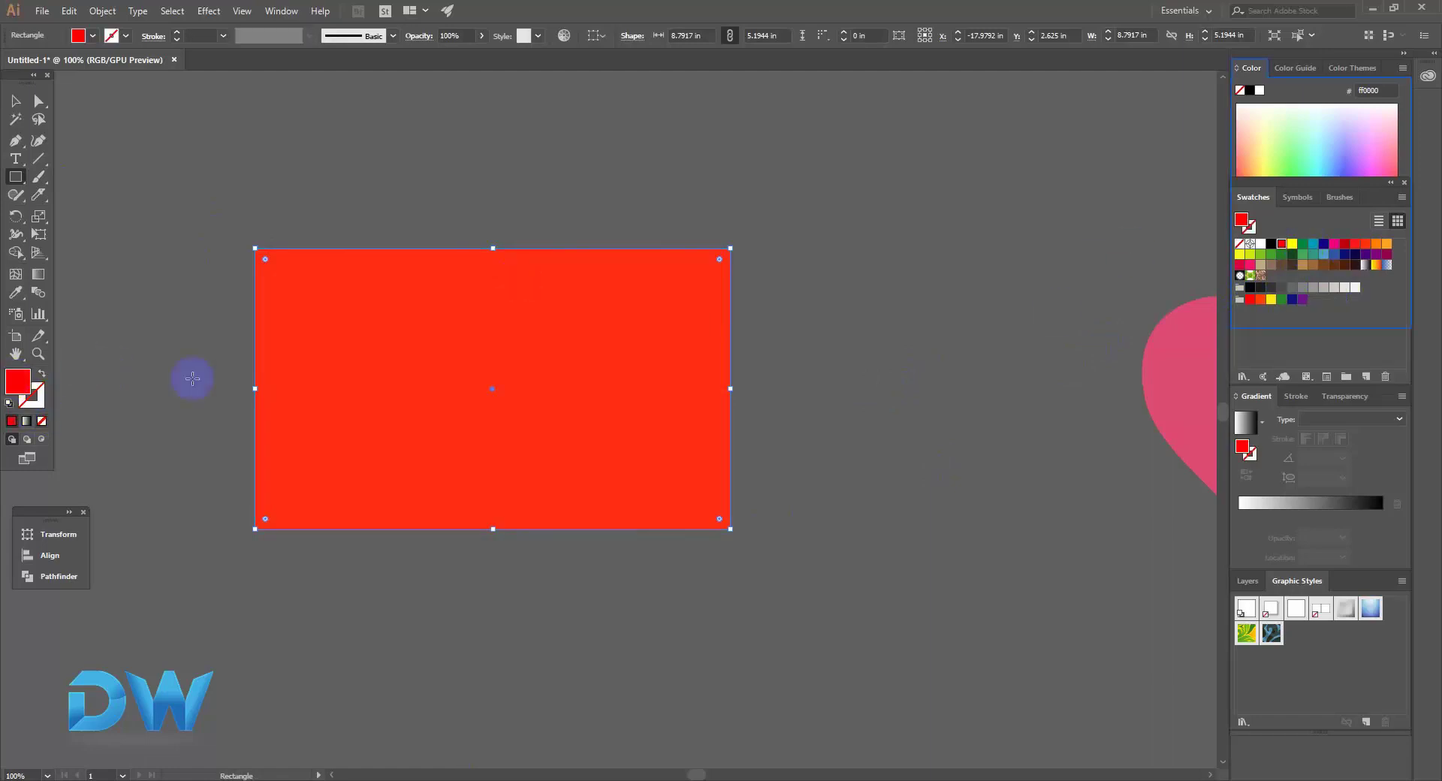
left_click(1304, 245)
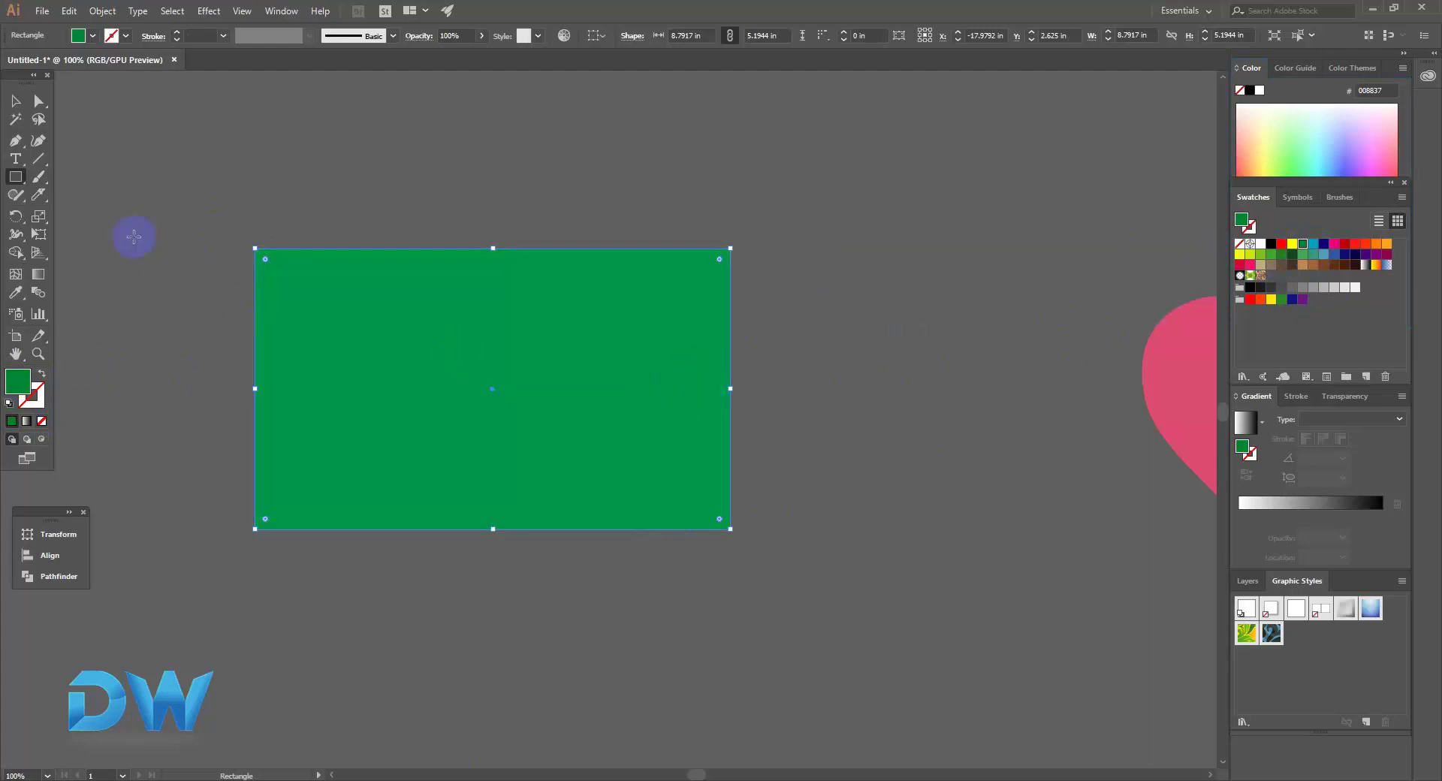
Step: Switch to the Eraser tool and set its size to 45 pt
left_click(41, 180)
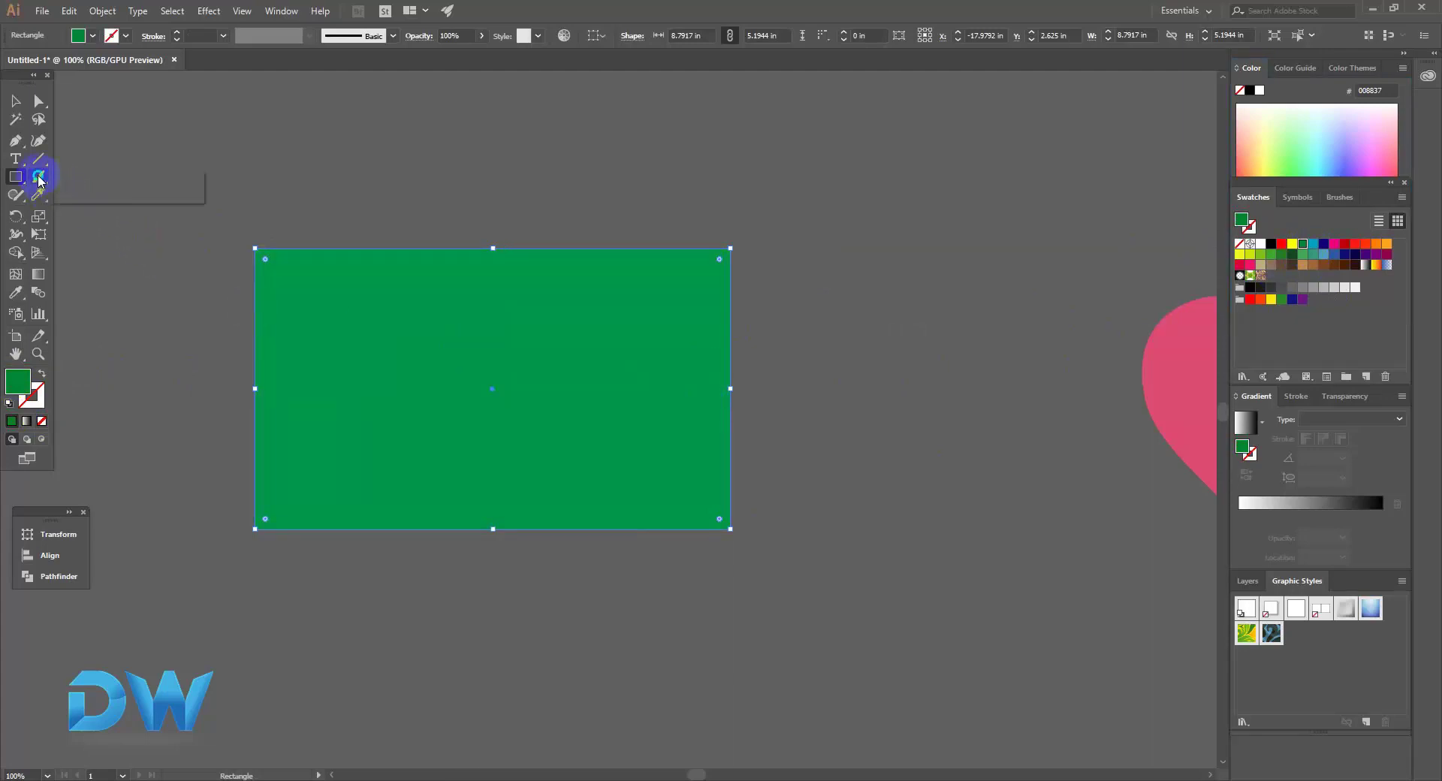
left_click_drag(41, 199, 84, 199)
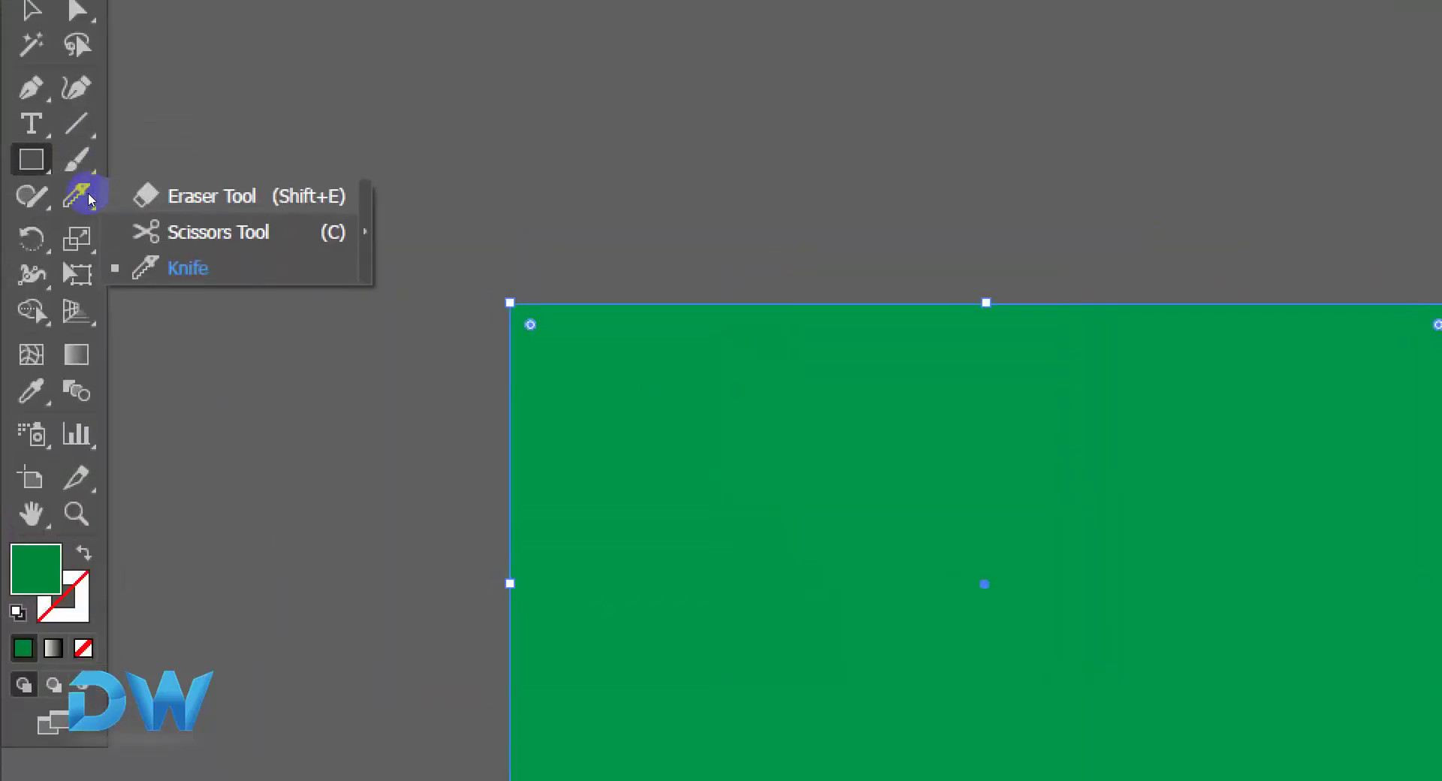
left_click_drag(187, 193, 187, 200)
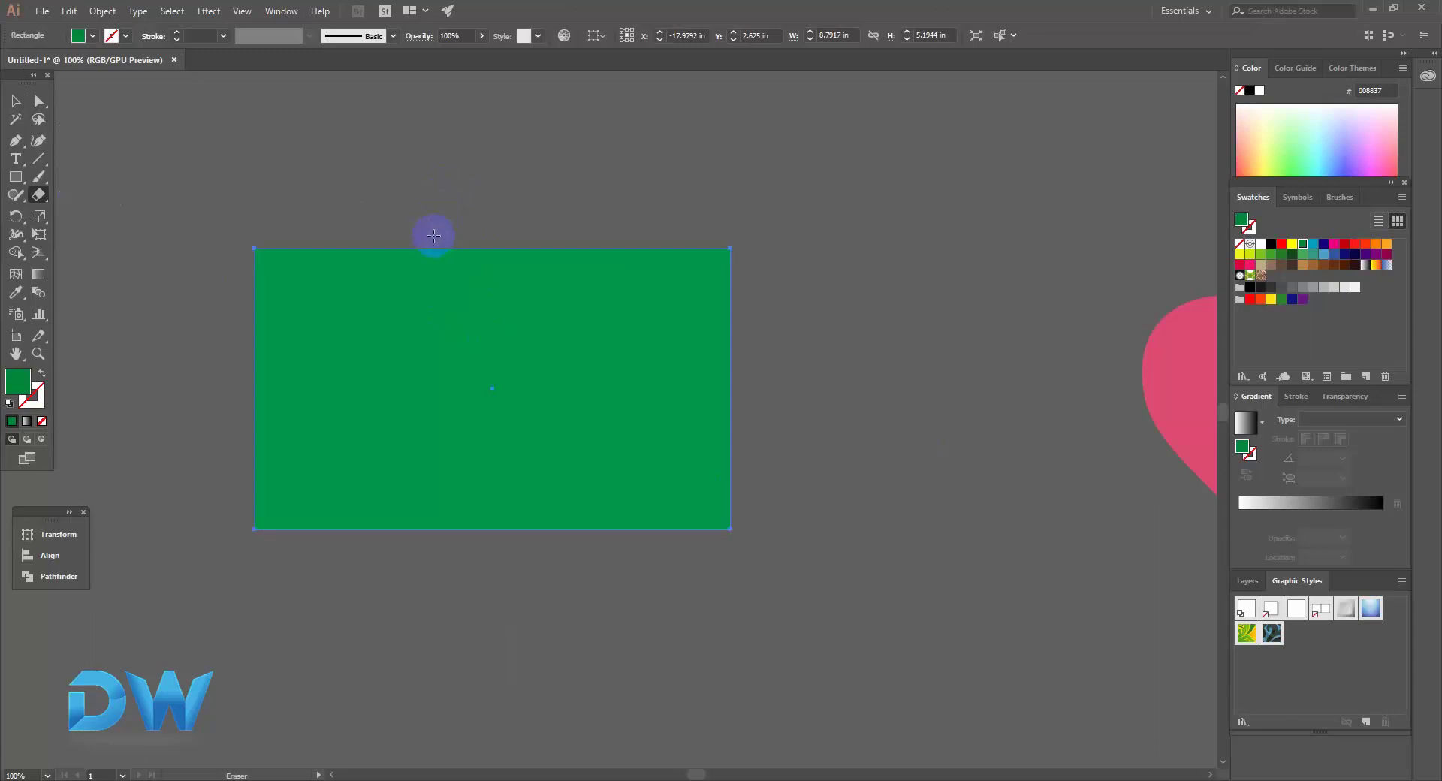
double_click(39, 196)
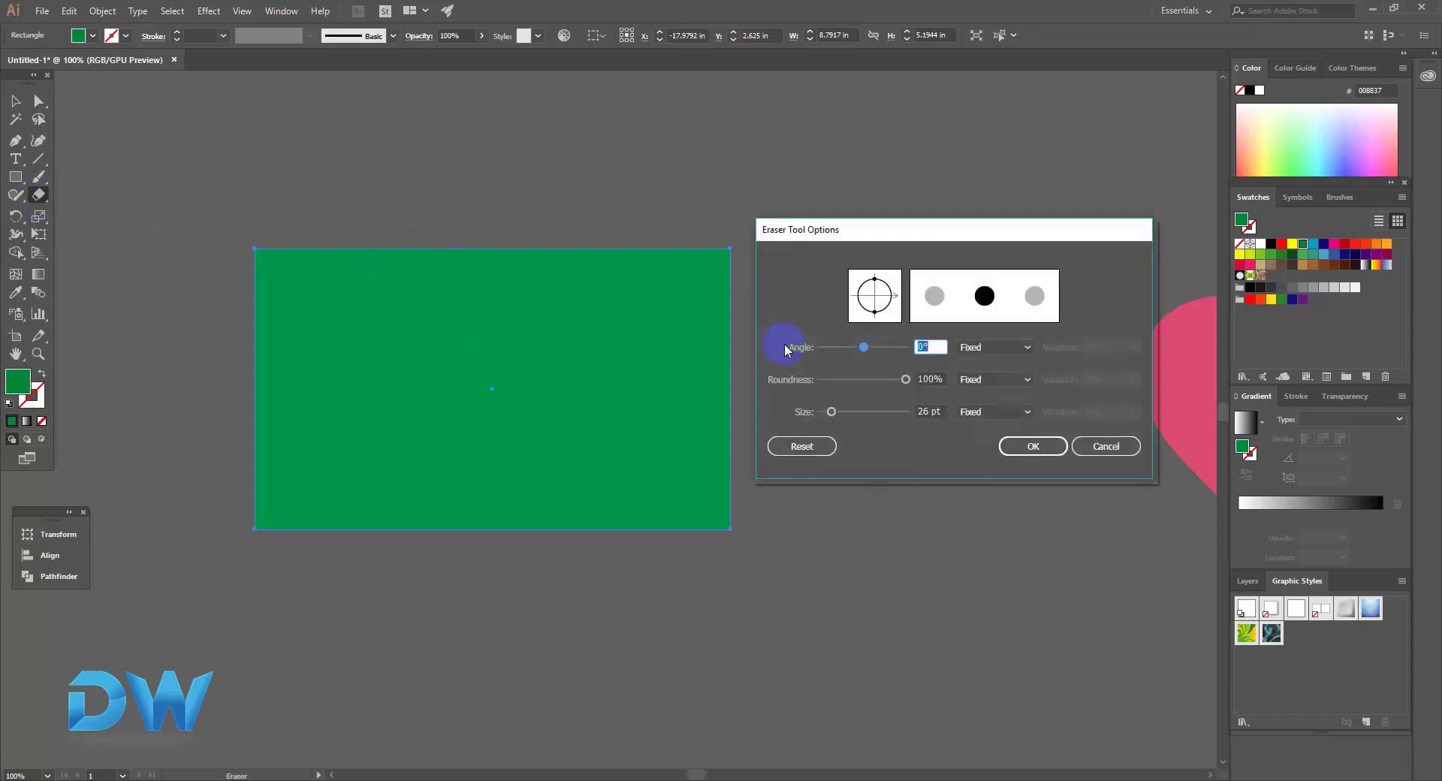
left_click_drag(832, 412, 840, 412)
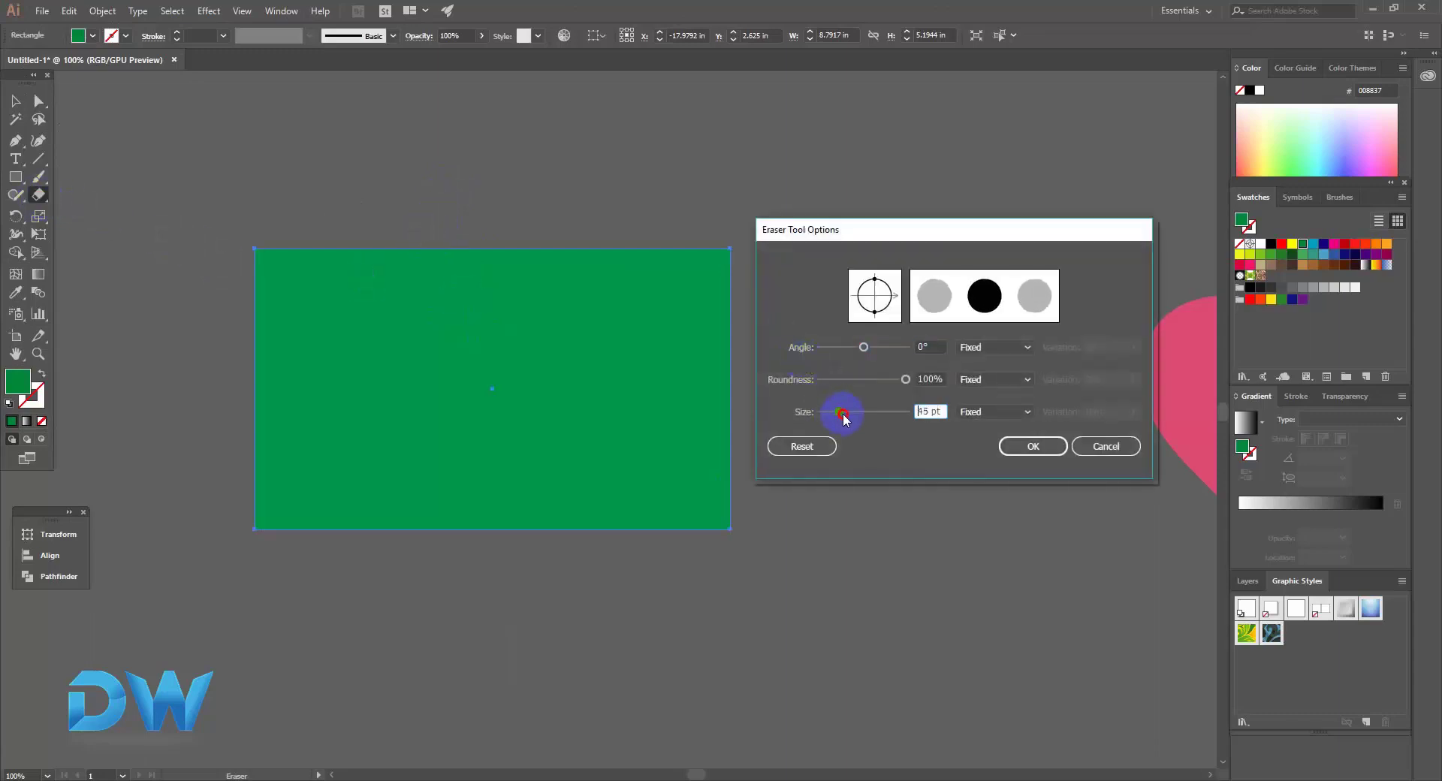
left_click(1030, 449)
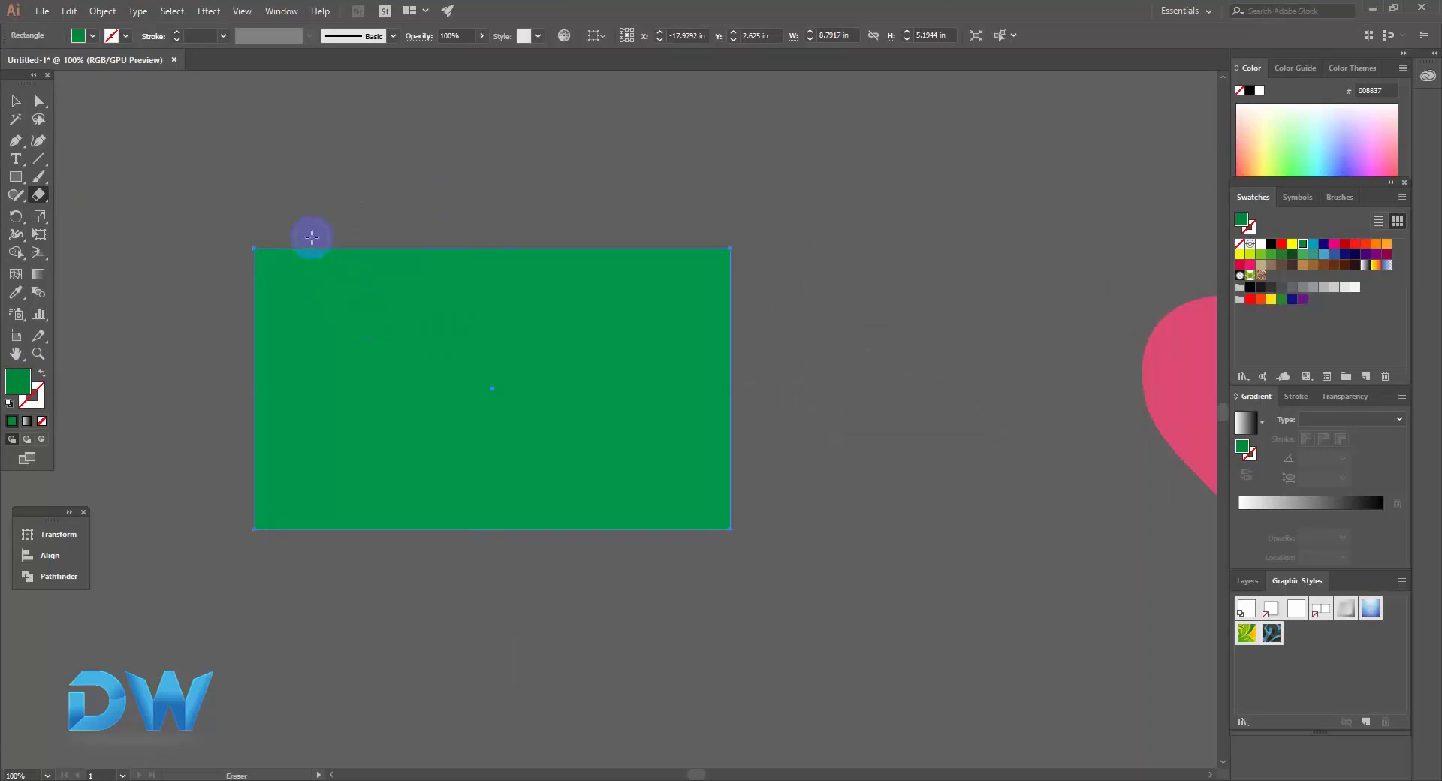
Step: Erase a curved strip across each of the green rectangle's four corners
left_click_drag(311, 237, 168, 319)
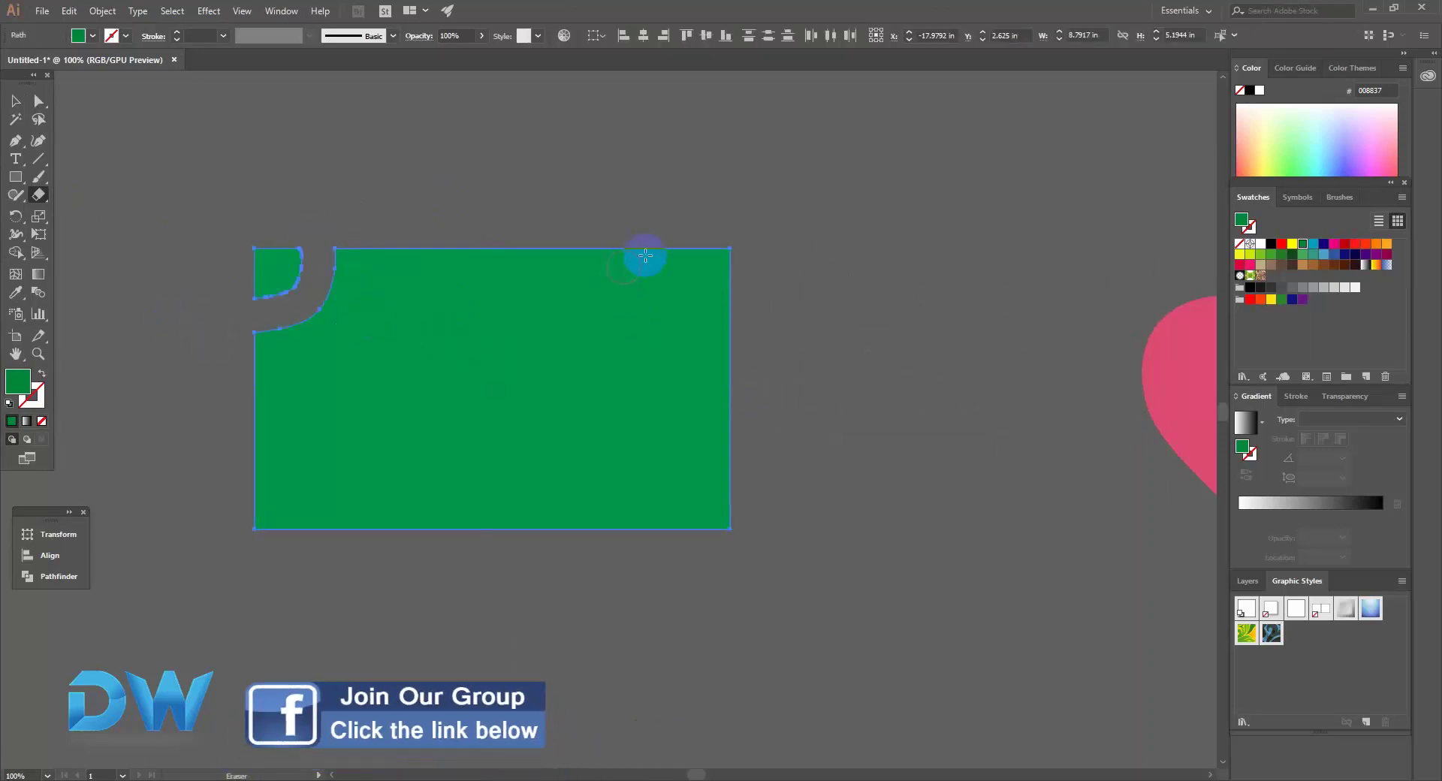
left_click_drag(650, 241, 782, 280)
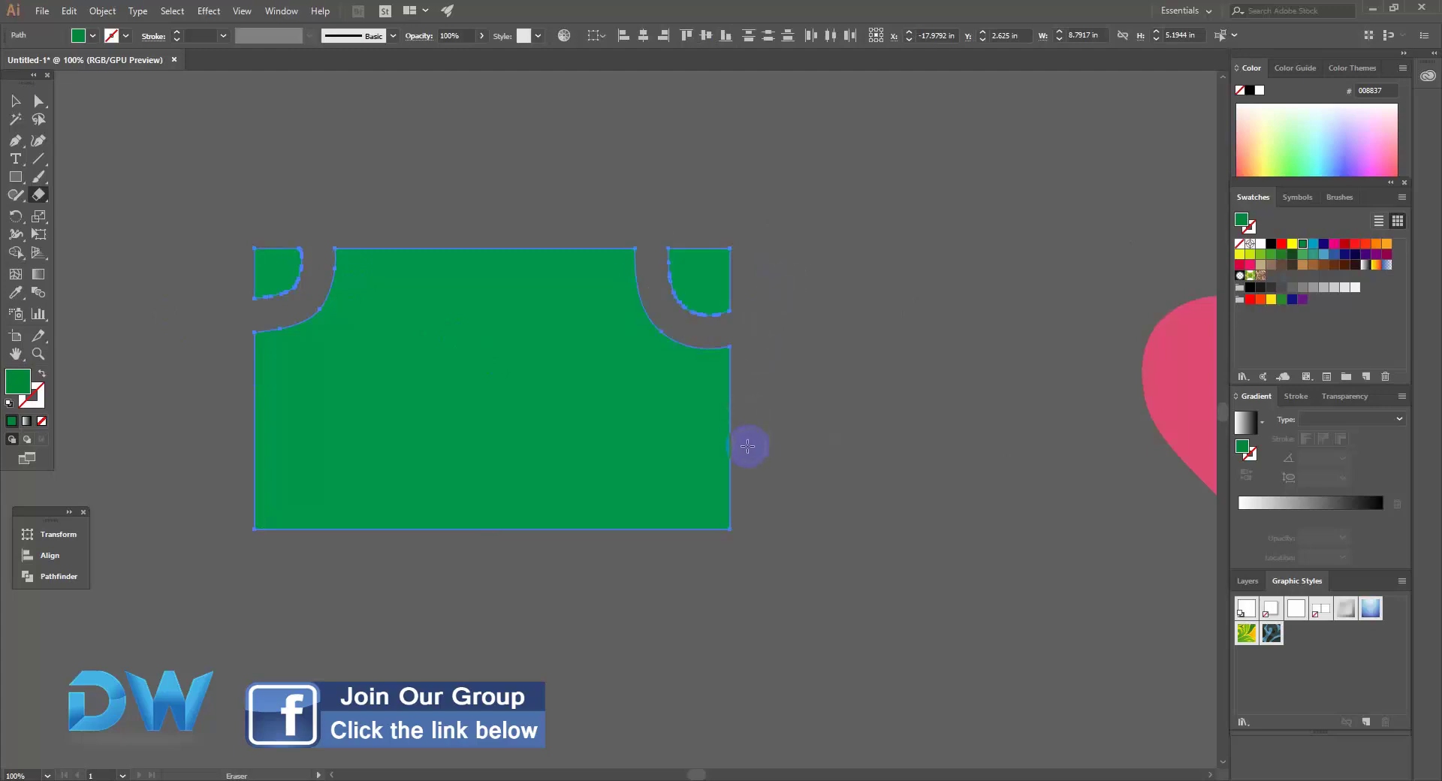
left_click_drag(747, 446, 676, 543)
left_click_drag(229, 453, 353, 542)
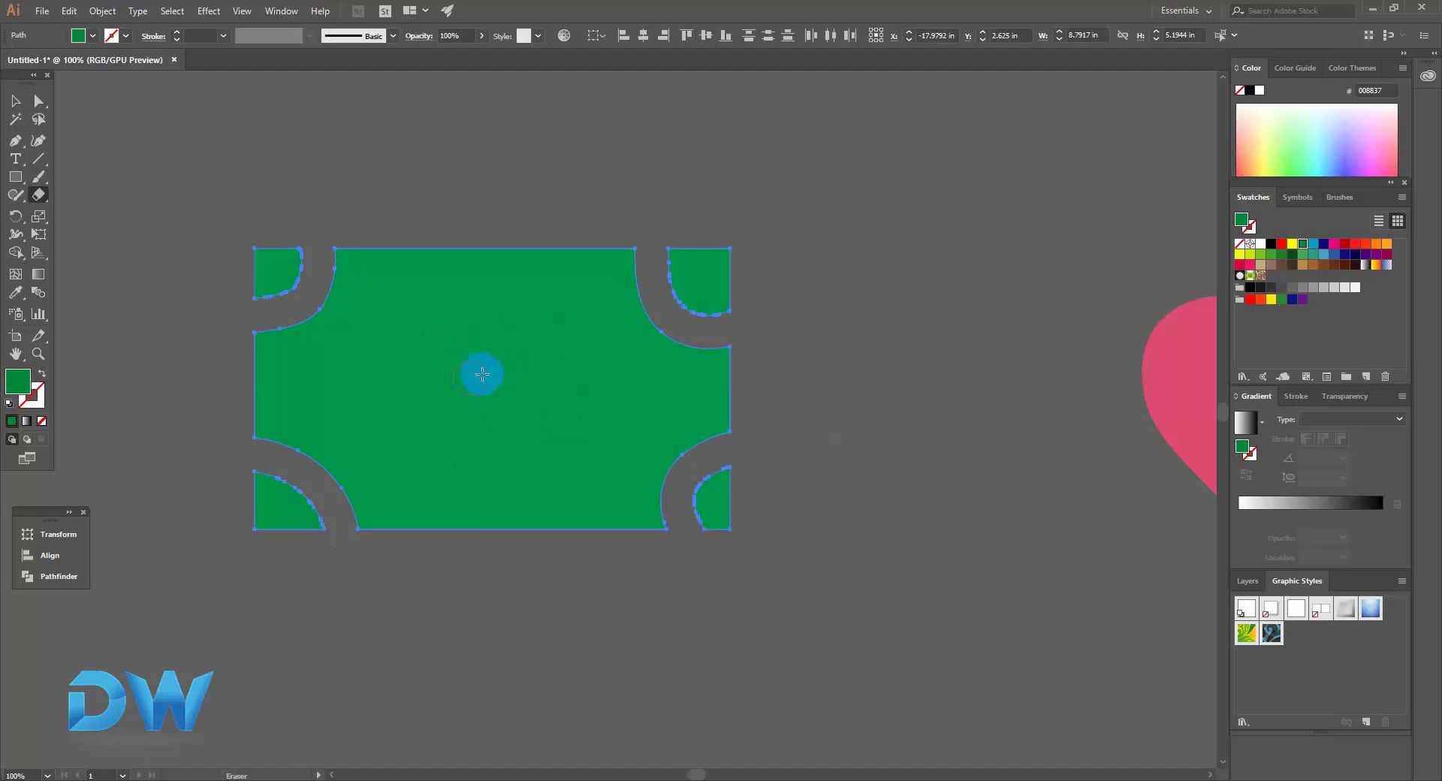
Step: Set the eraser size to 122 pt, erase a round hole in the rectangle's centre, and deselect the artwork
double_click(39, 194)
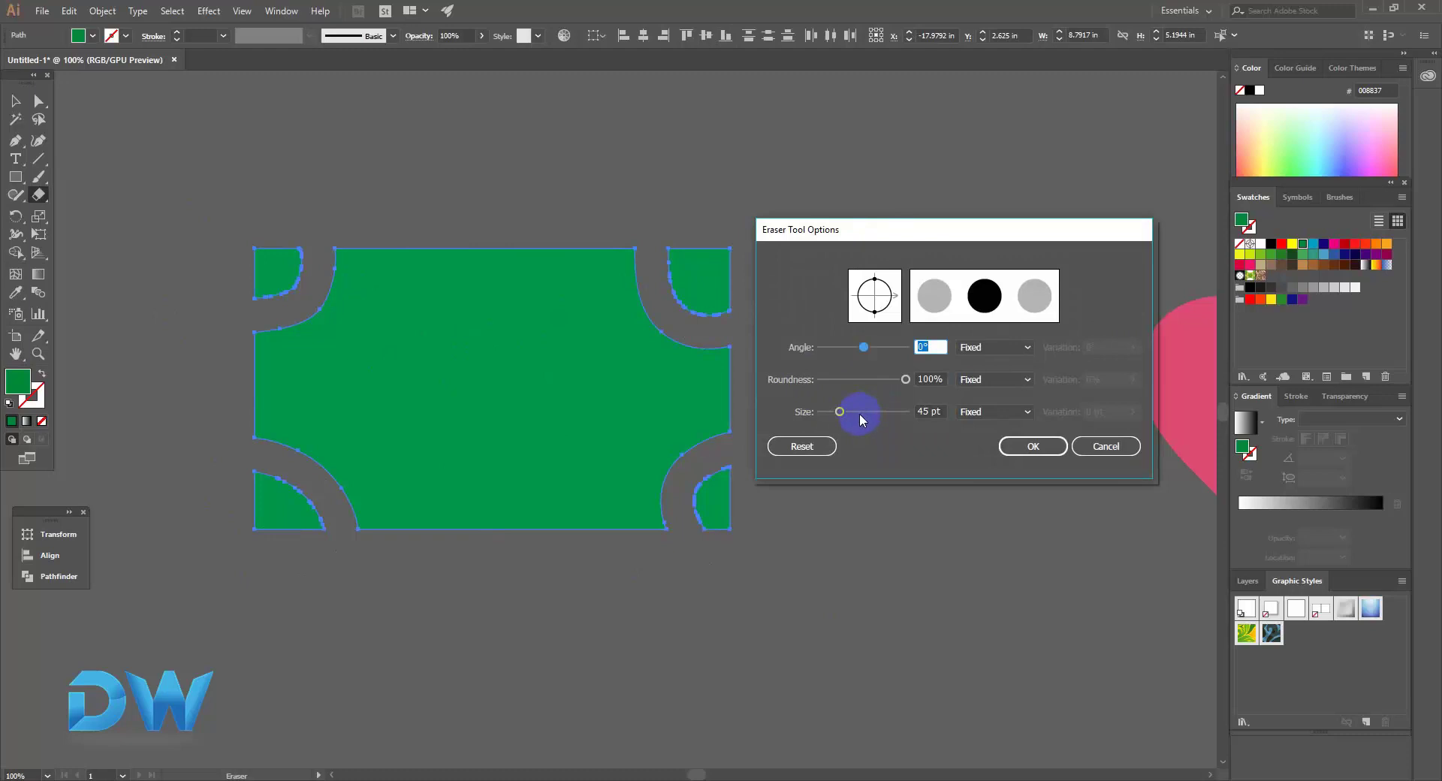
left_click_drag(859, 413, 867, 413)
left_click(1033, 446)
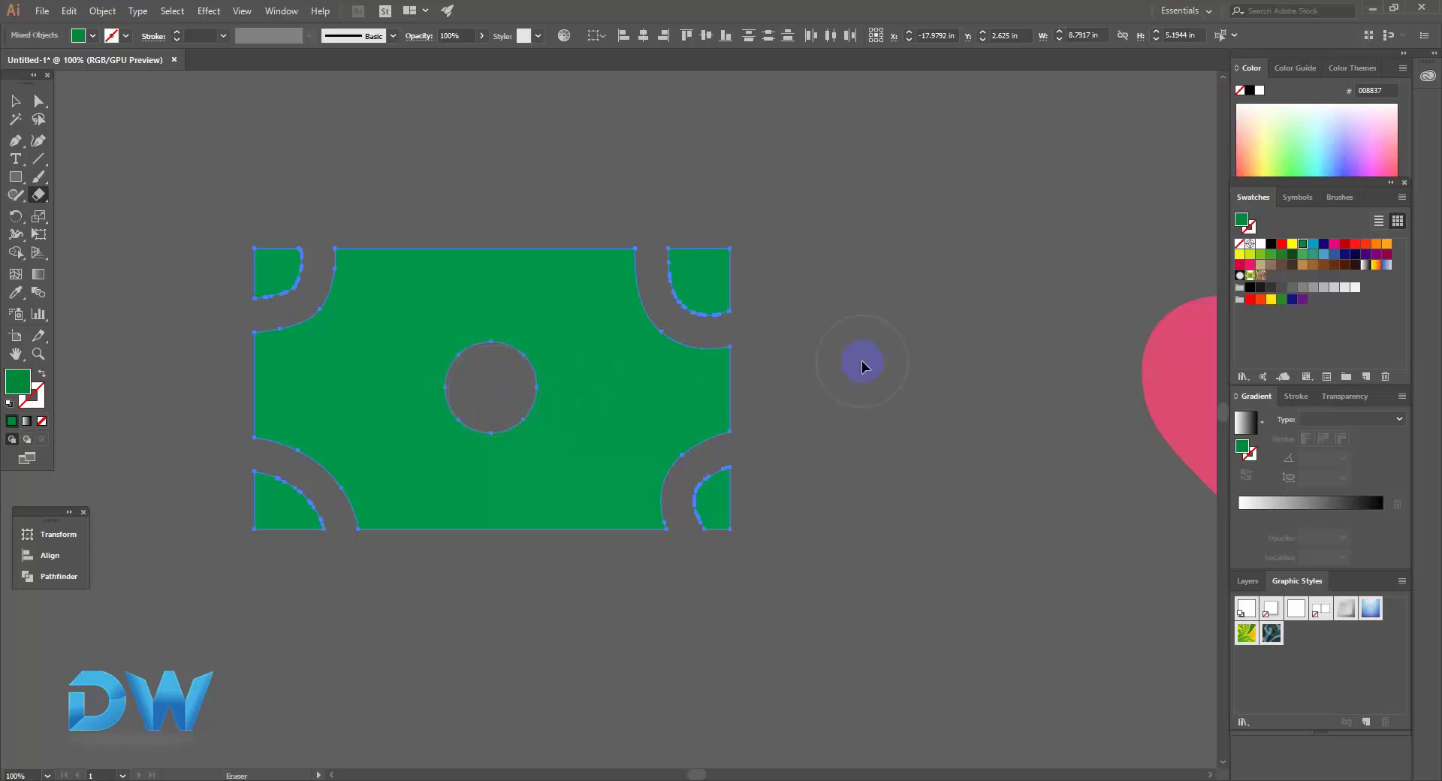
key("ctrl")
left_click(836, 379, "ctrl")
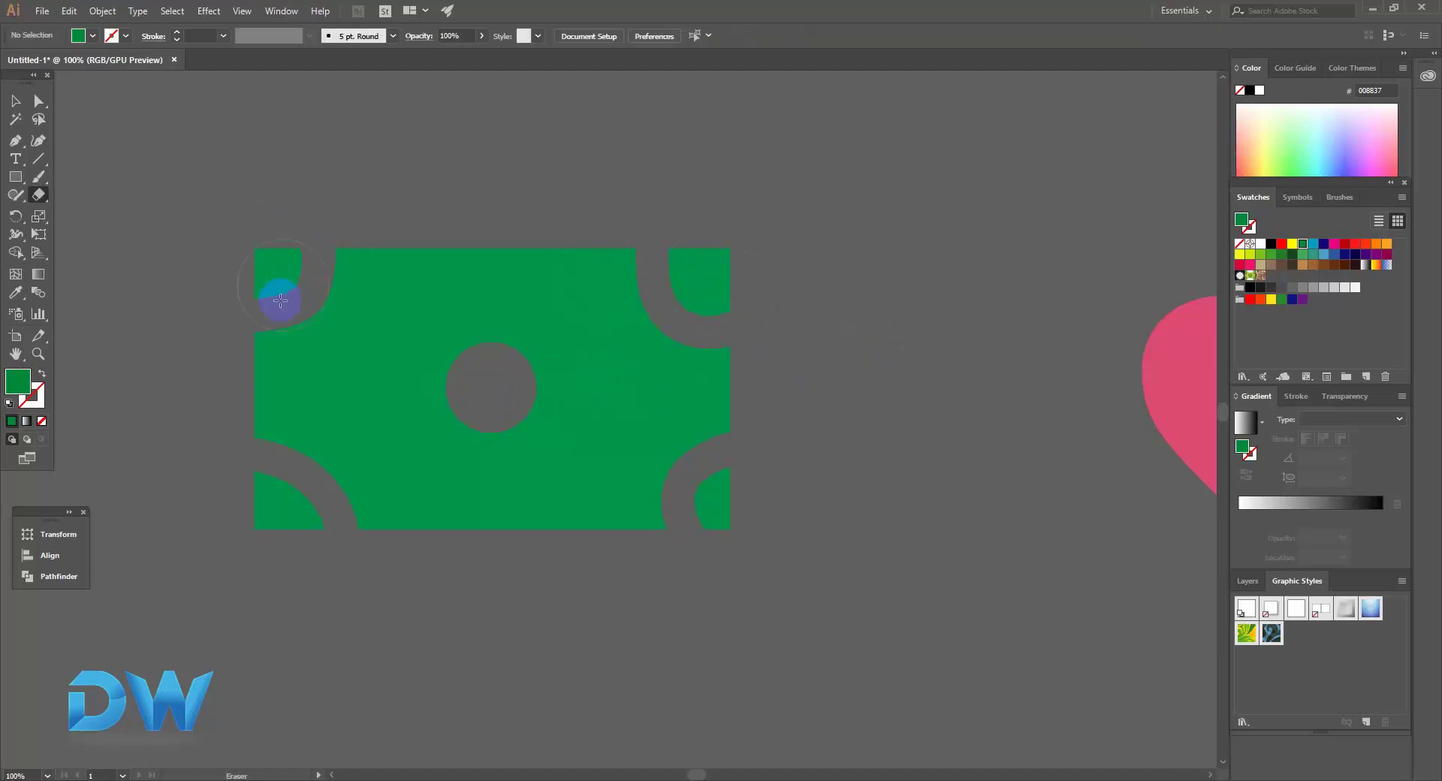
Step: Fill the two separated upper corner pieces with yellow
left_click(38, 101)
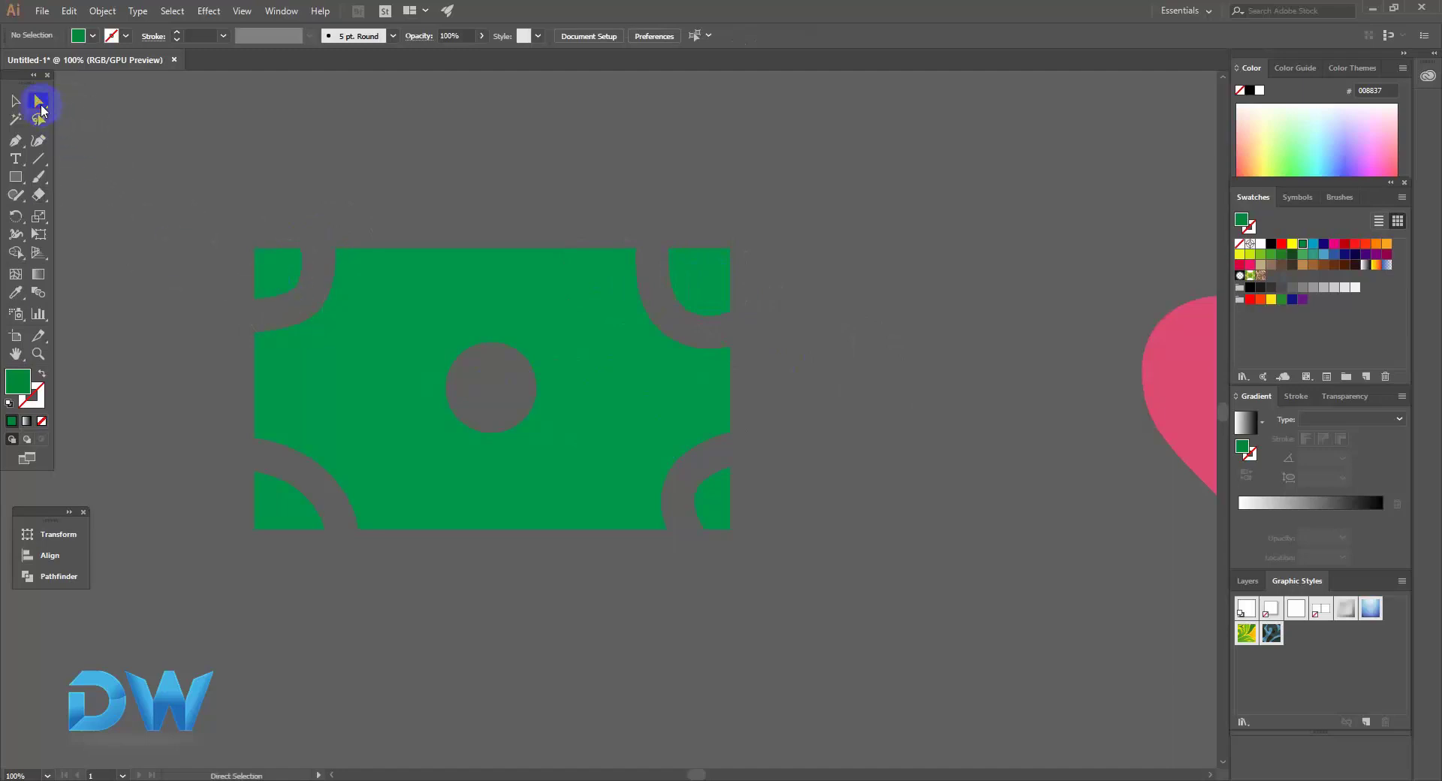
left_click(267, 264)
left_click(1292, 244)
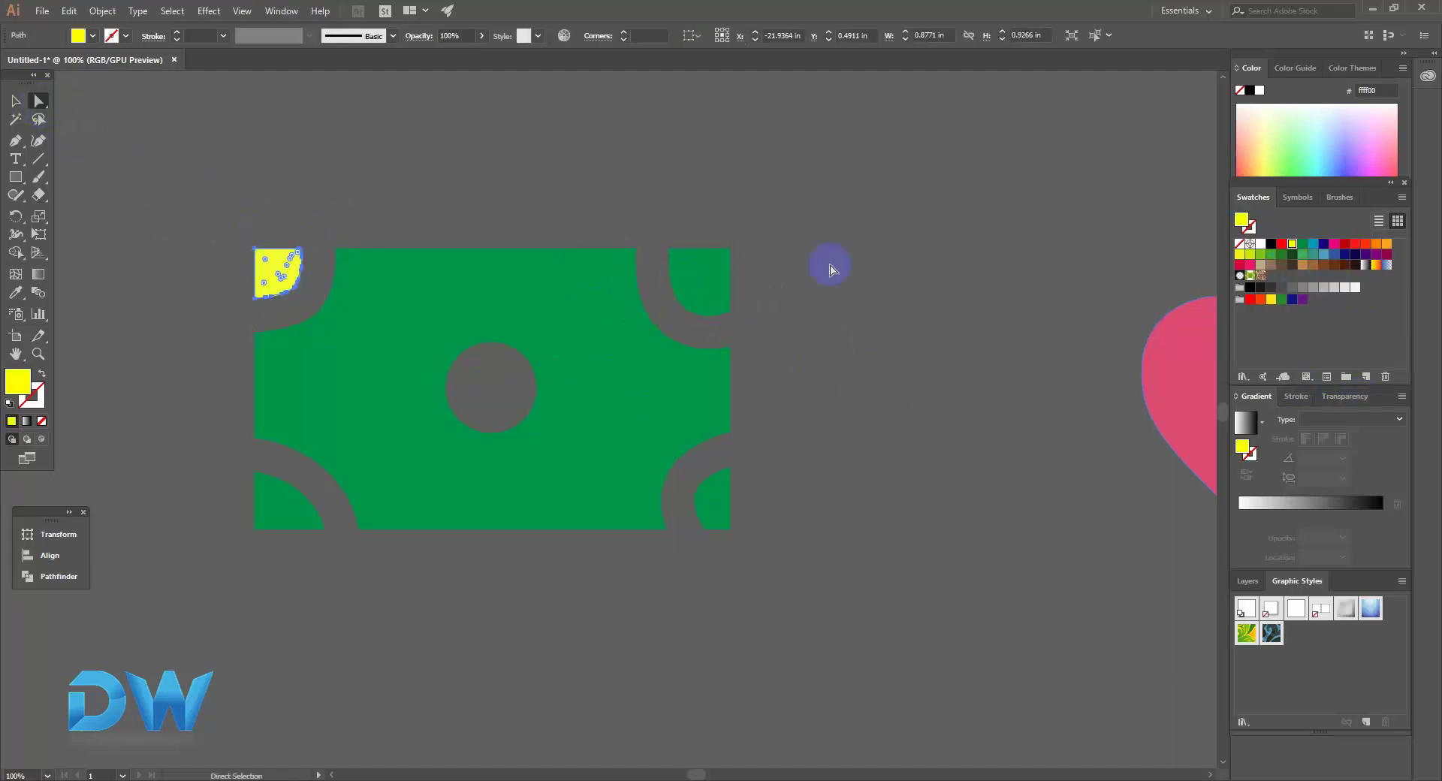
left_click(713, 264)
left_click(1292, 244)
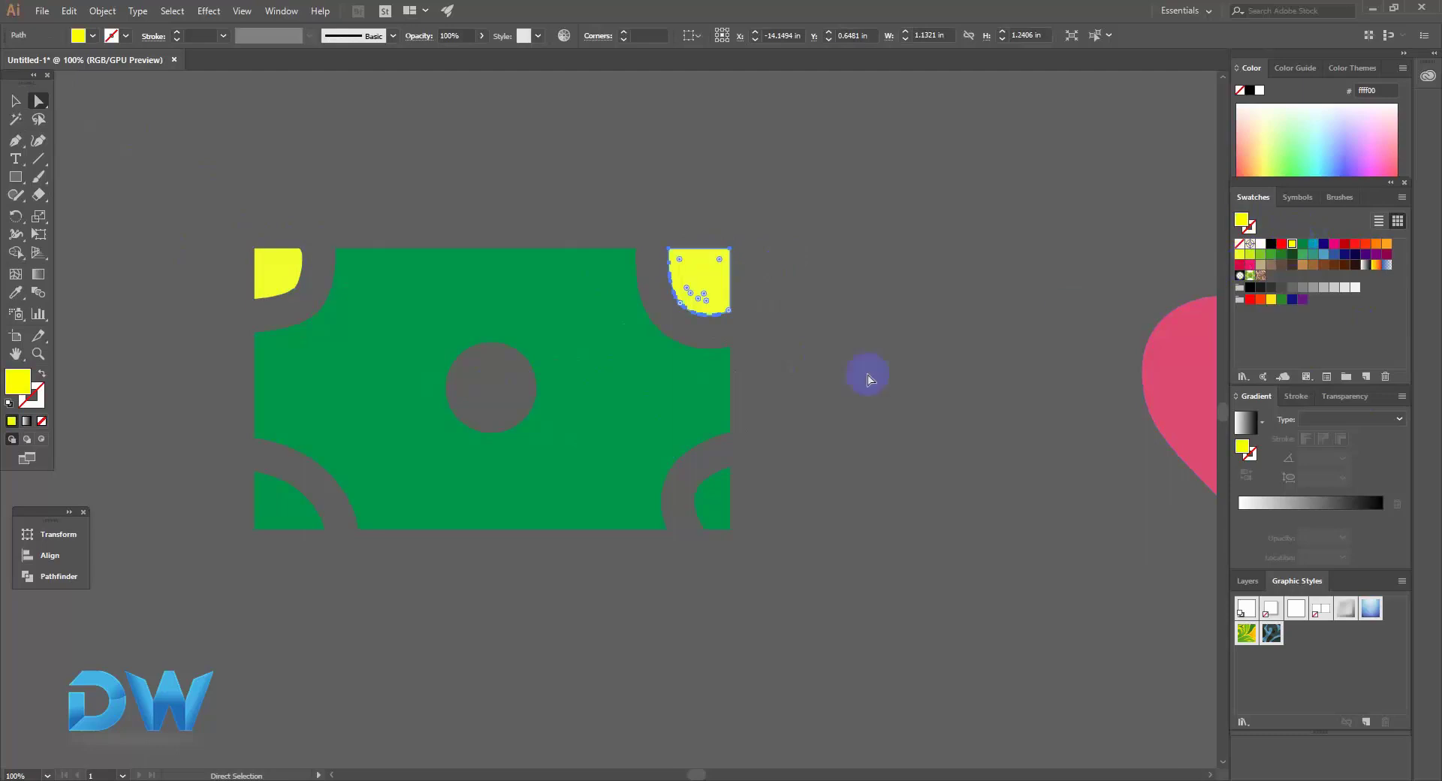
Step: Fill the large middle piece with red and deselect it
left_click(669, 383)
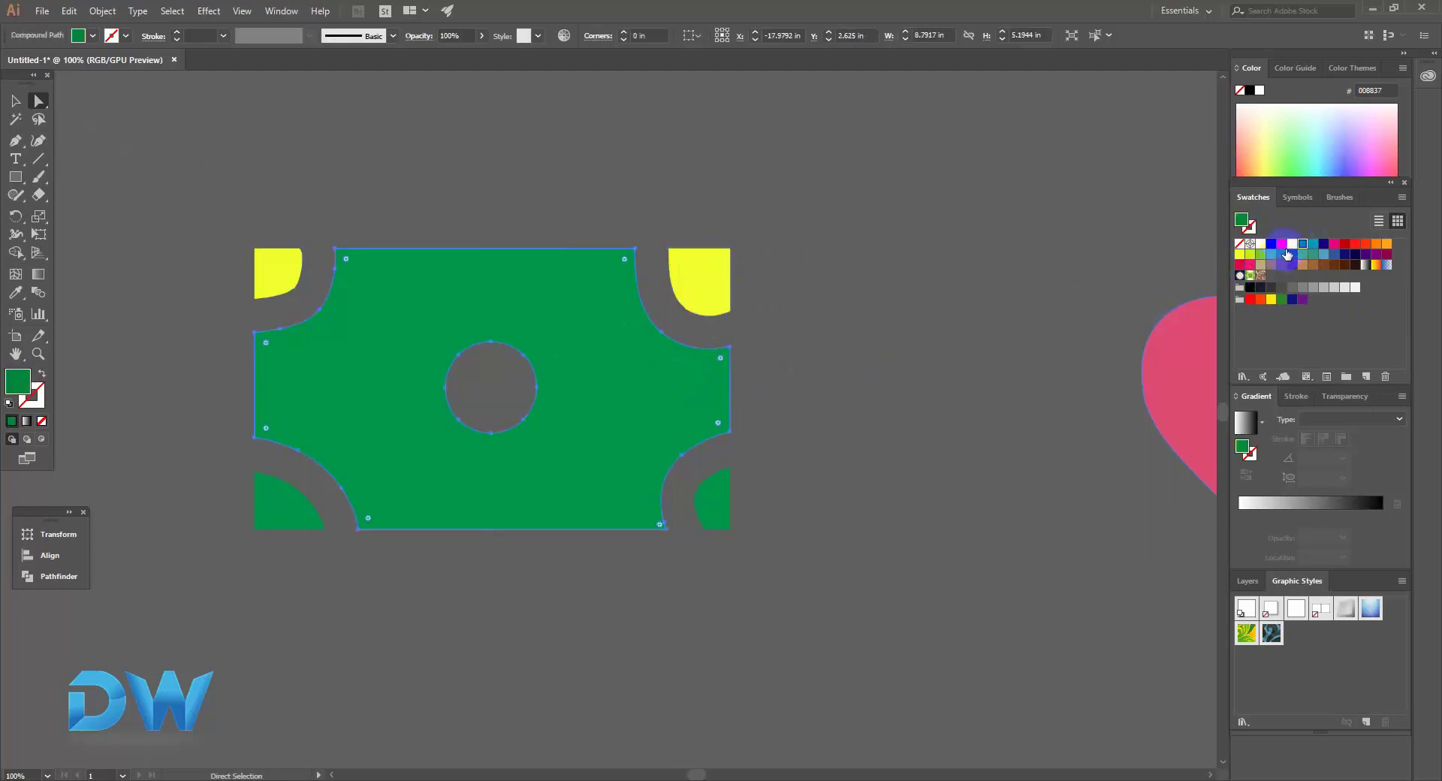
left_click(1281, 243)
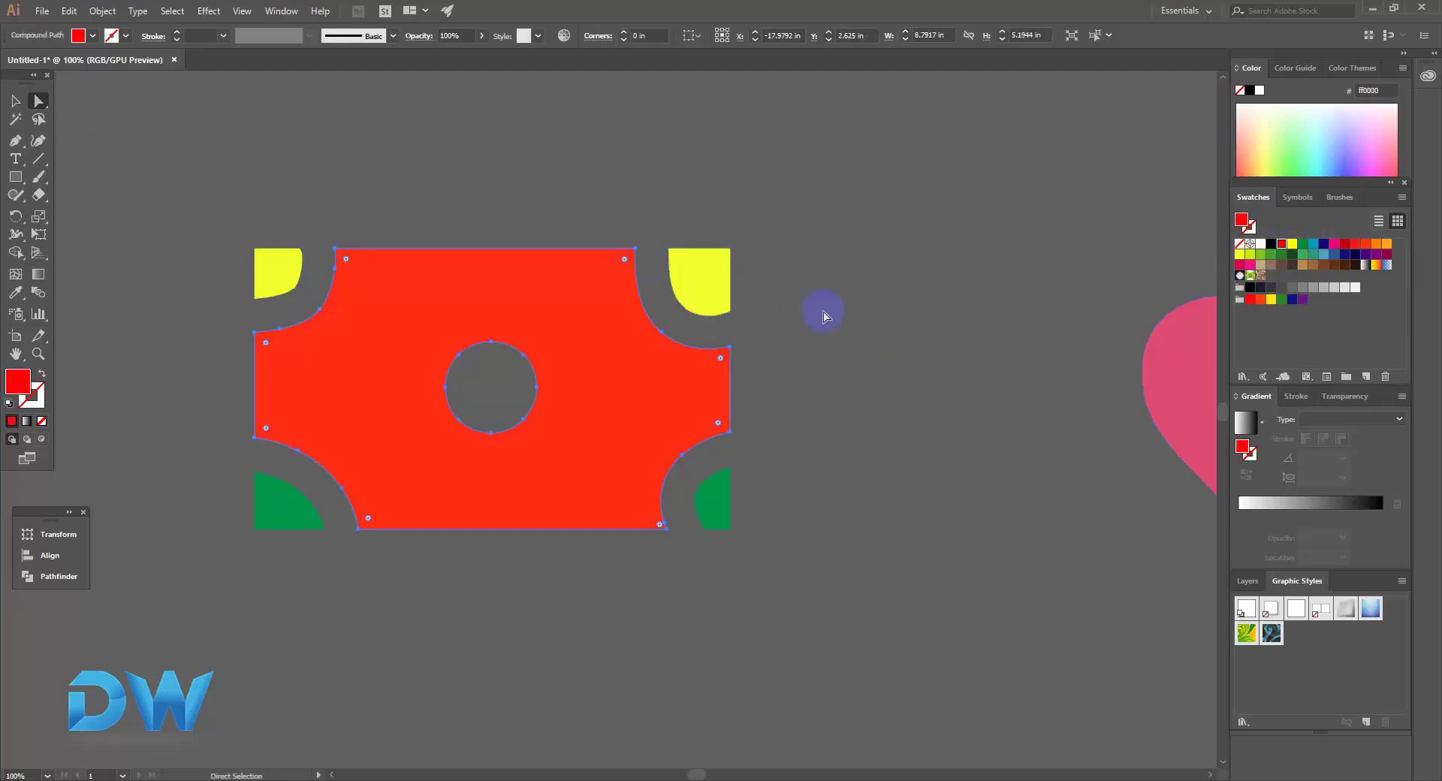
left_click(812, 353)
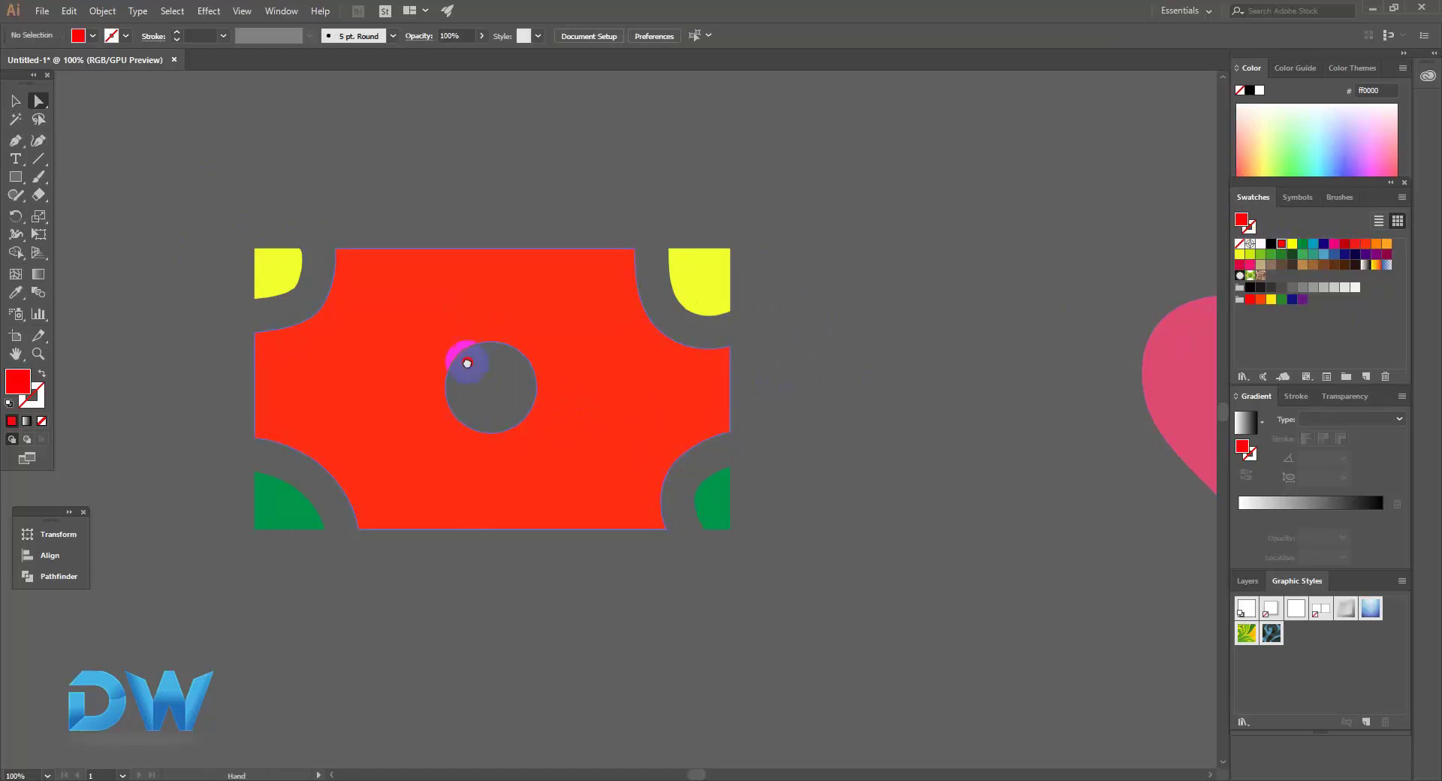
Step: Draw a circle about 5.01 in across in an empty area of the canvas and fill it with CMYK Green
left_click_drag(466, 362, 482, 598)
left_click_drag(454, 332, 460, 520)
left_click_drag(443, 459, 445, 601)
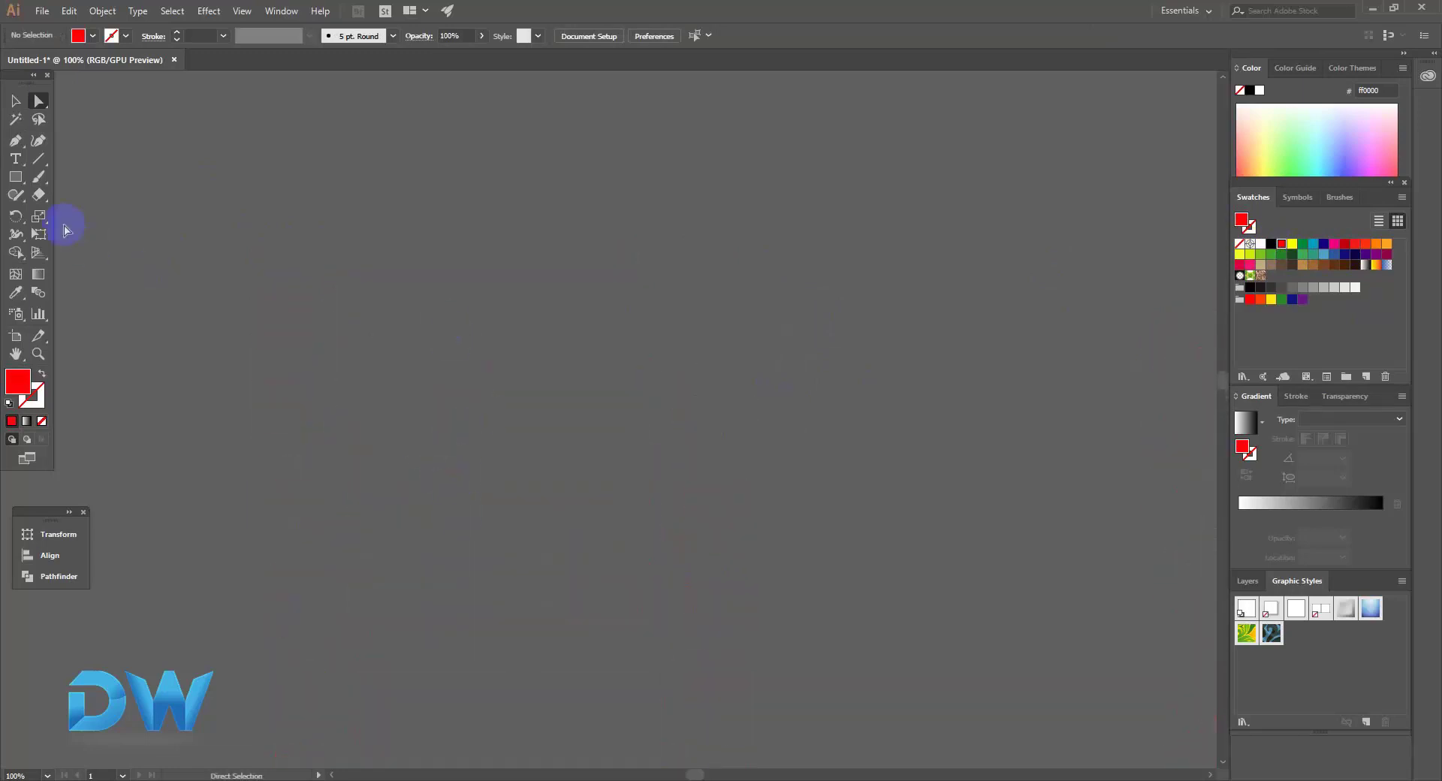
left_click(21, 181)
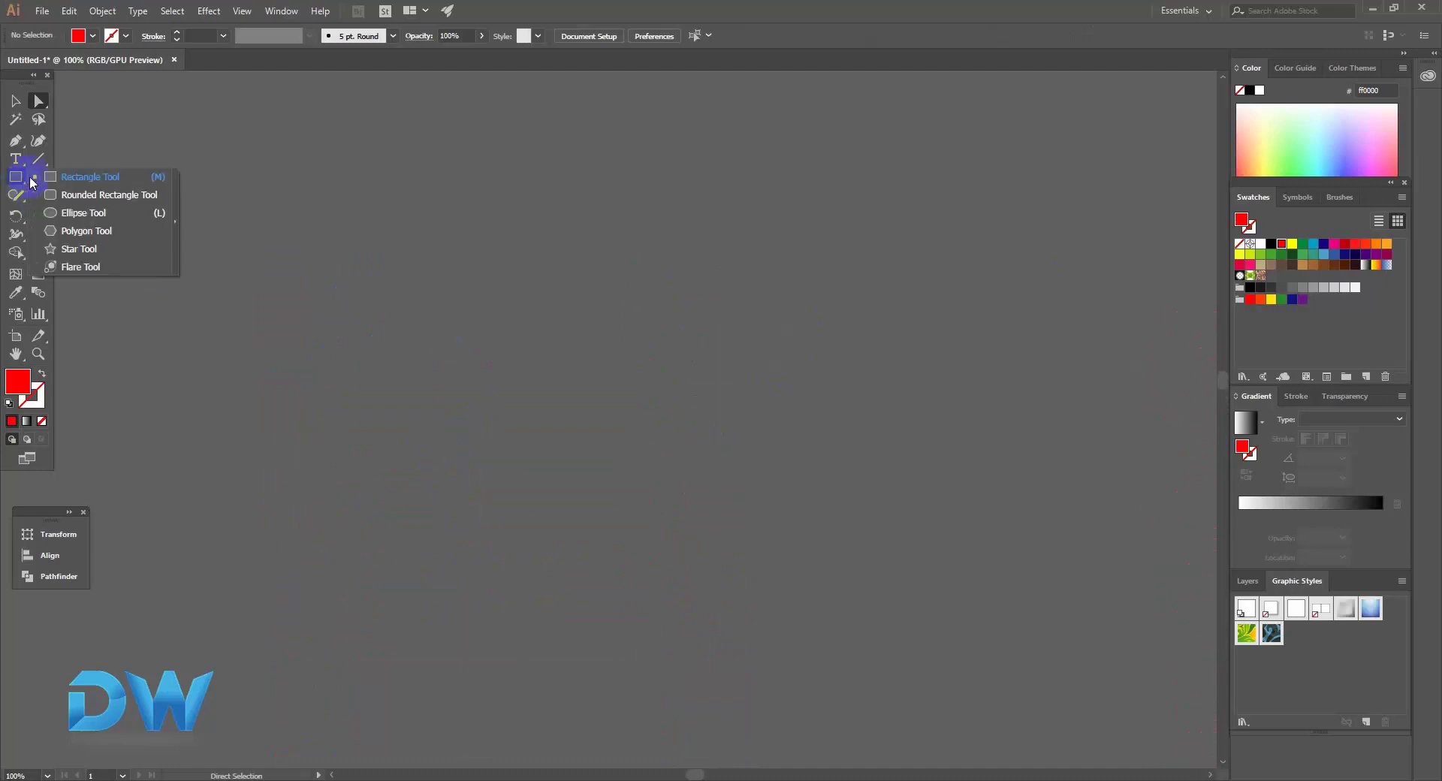
left_click(75, 213)
left_click_drag(384, 193, 626, 455)
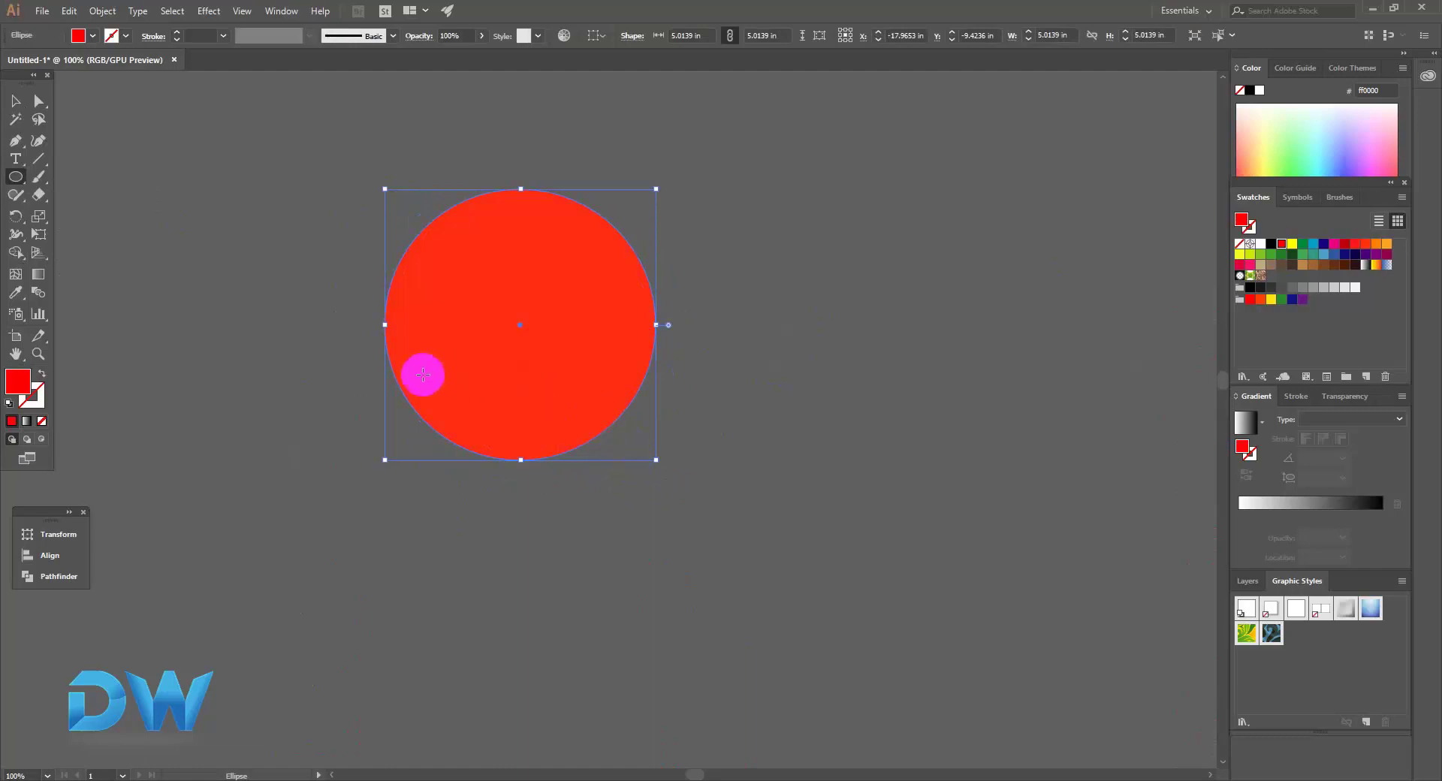
left_click(1303, 244)
Step: Try an elliptical eraser brush with 70% roundness and a 48° angle
left_click(38, 196)
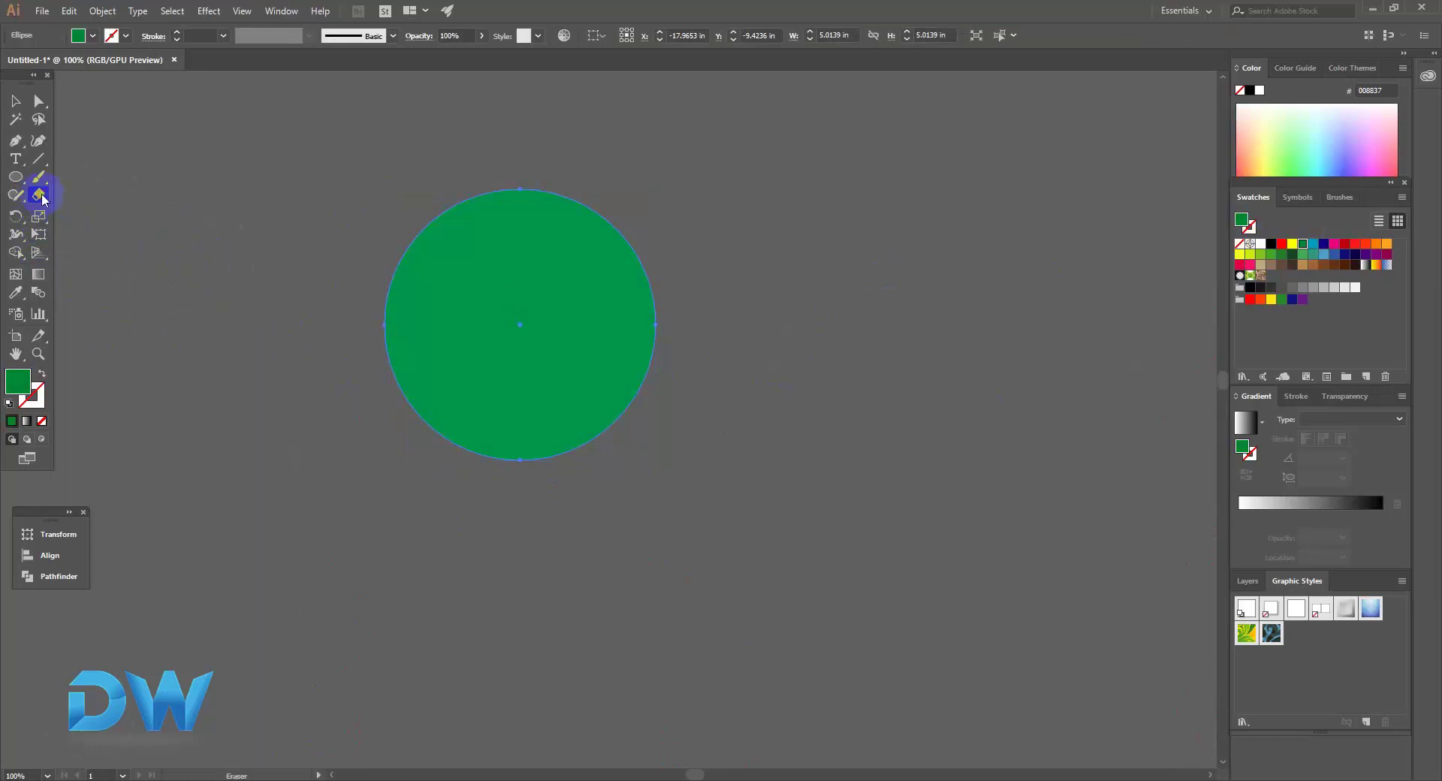
double_click(40, 196)
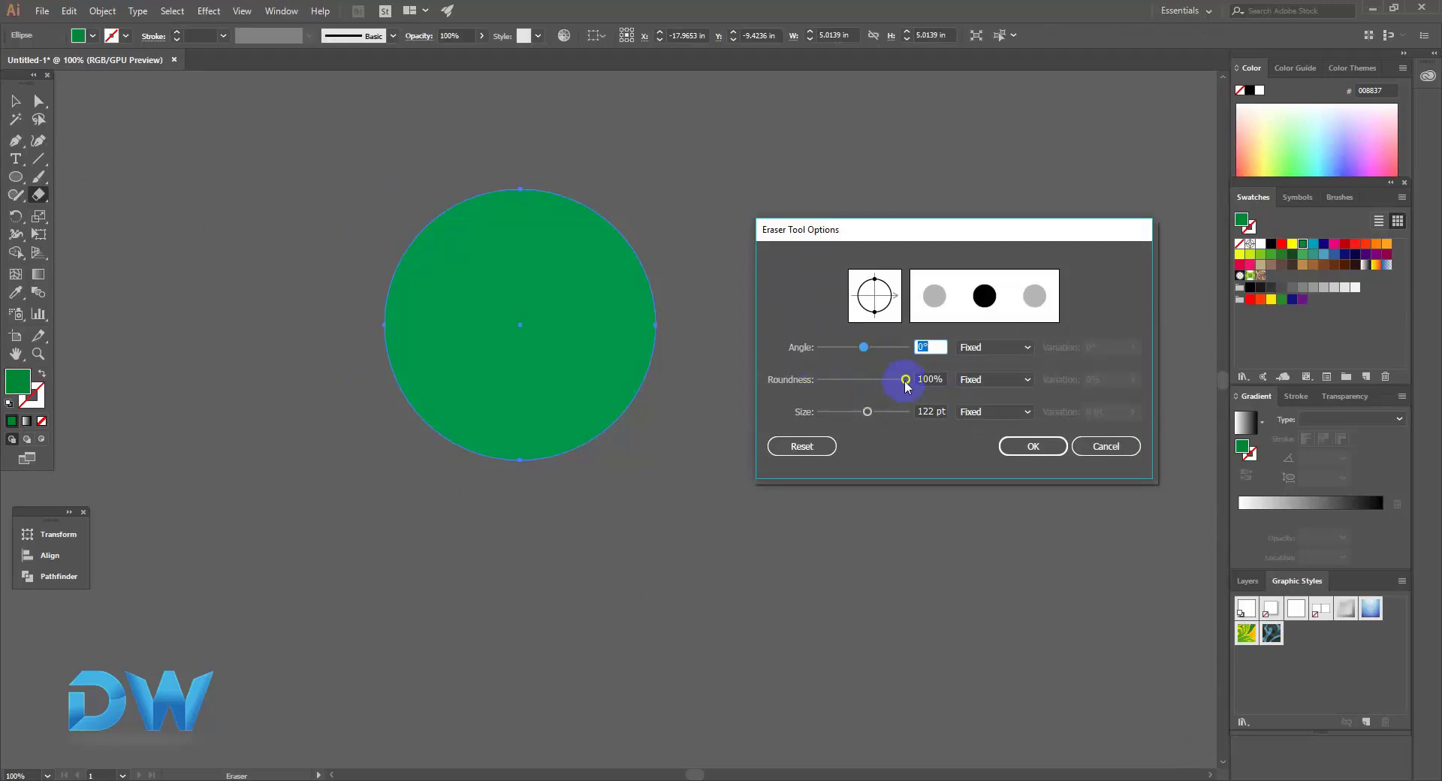
left_click_drag(906, 381, 865, 379)
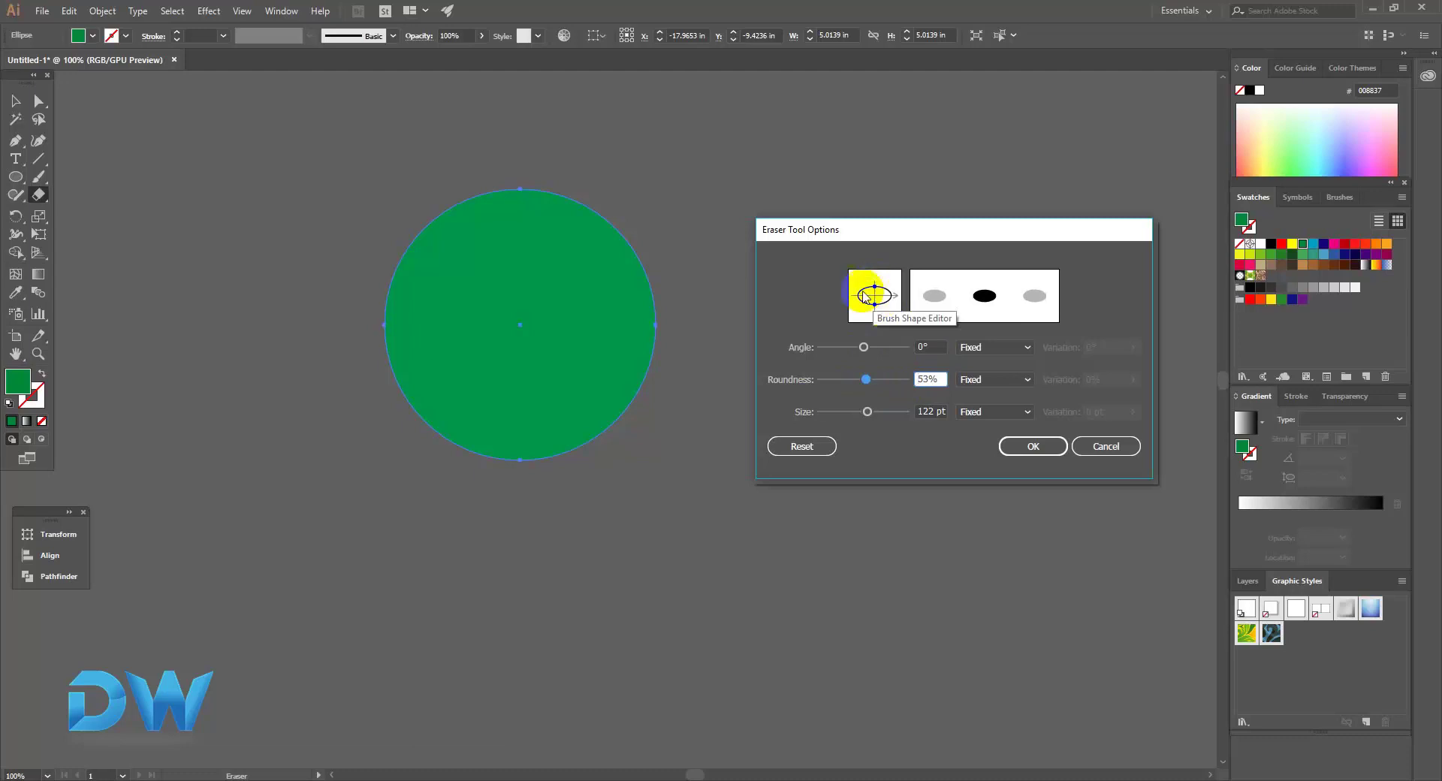
mouse_move(866, 379)
left_mouse_down()
mouse_move(895, 374)
mouse_move(868, 347)
mouse_move(894, 347)
mouse_move(850, 347)
mouse_move(874, 347)
left_mouse_up()
left_click(880, 381)
Step: Set the eraser's roundness to 100% and its angle to 0°, and reduce its size
left_click(929, 381)
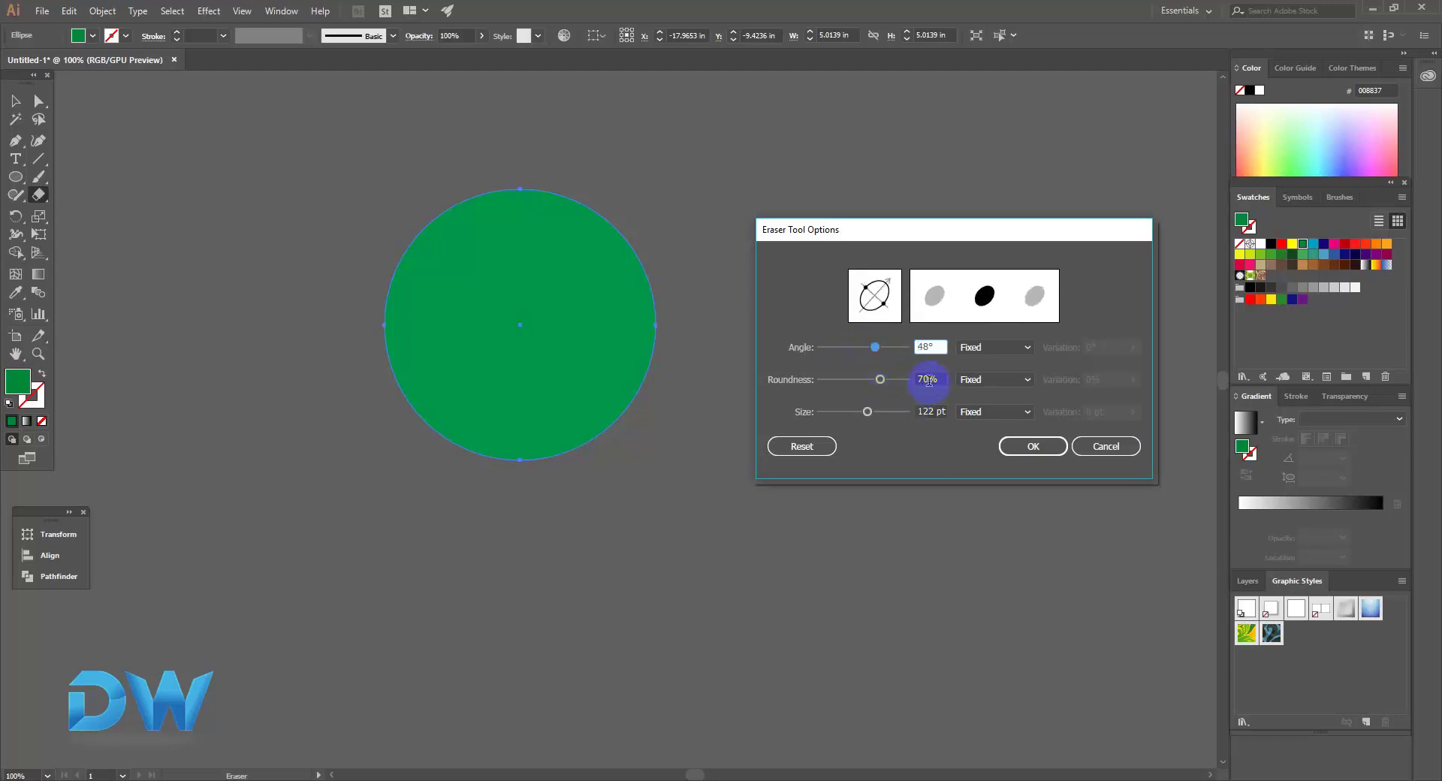
type("100")
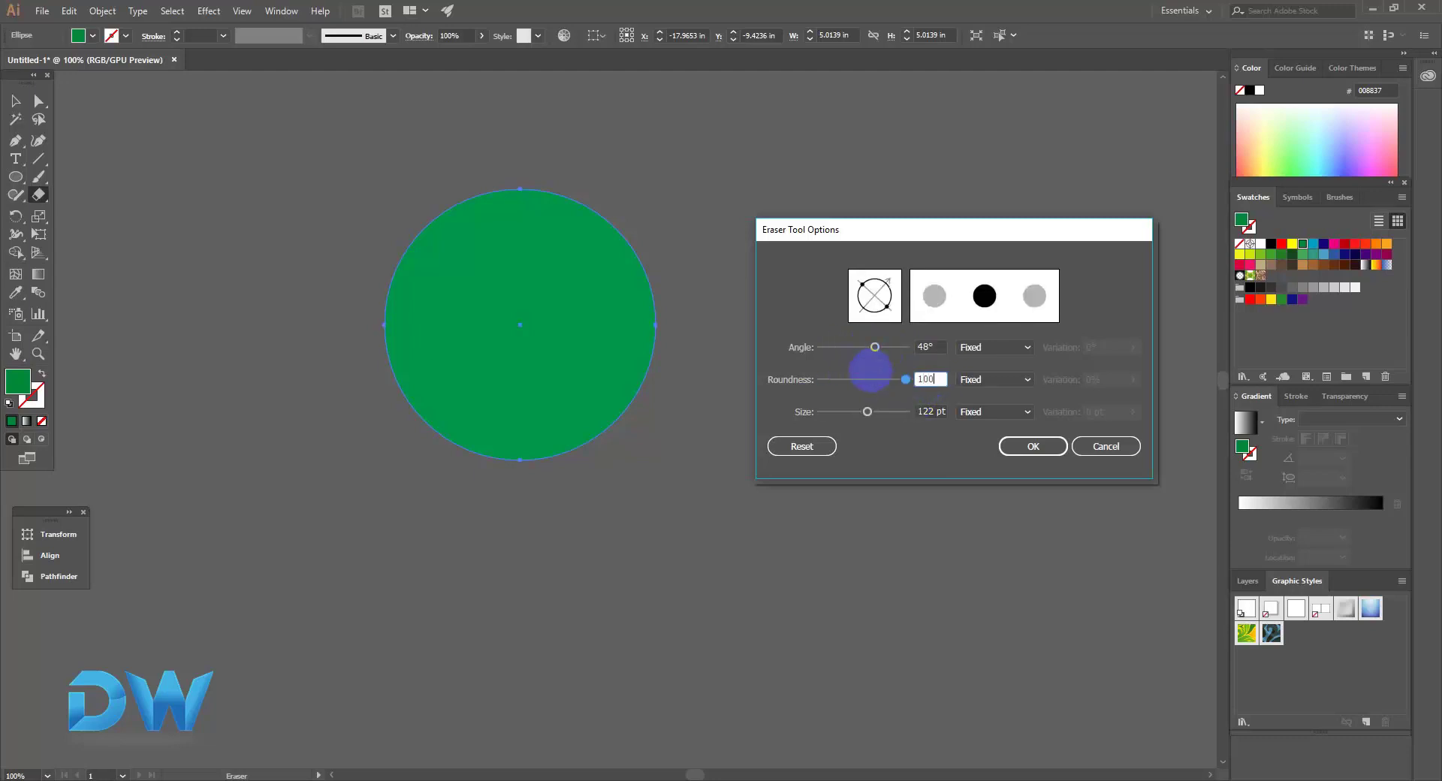
left_click(923, 347)
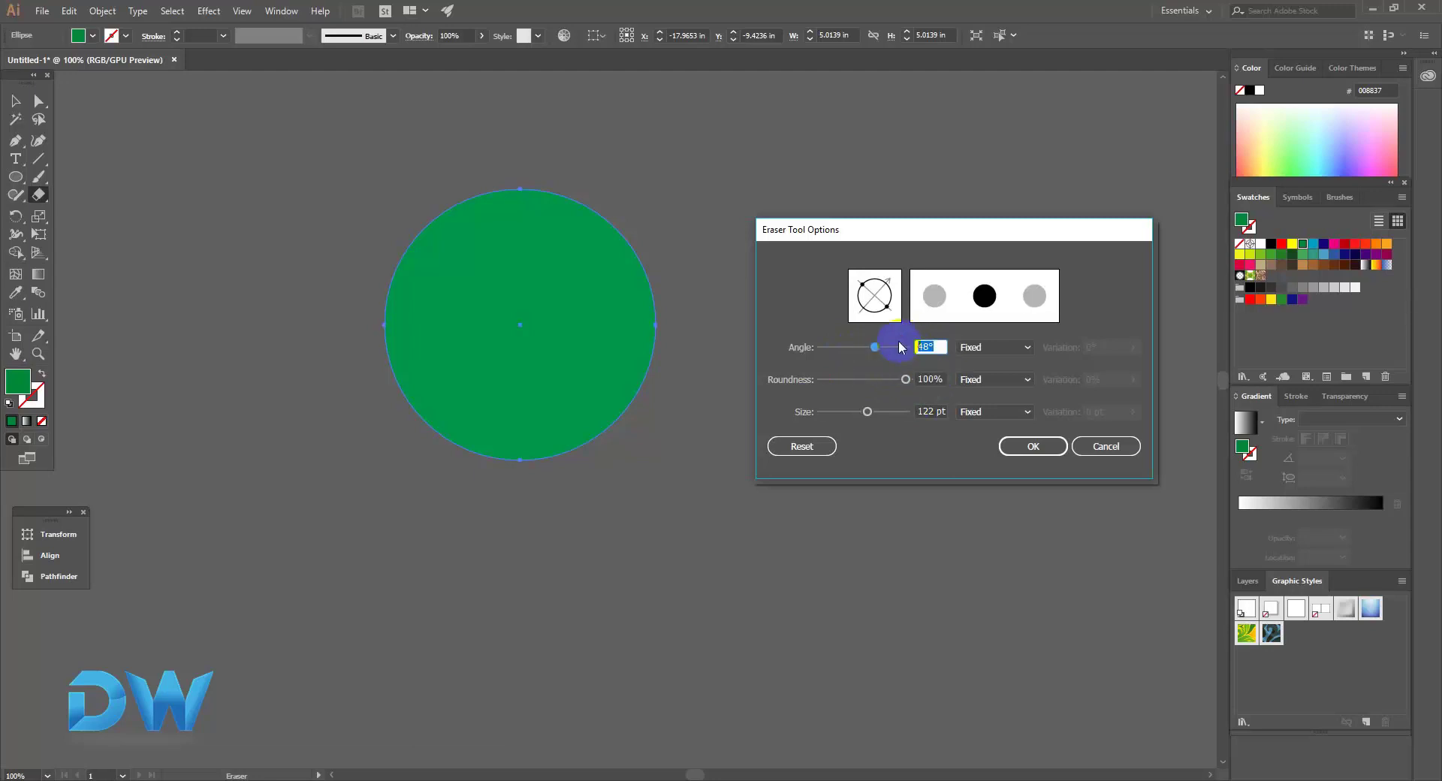
type("0")
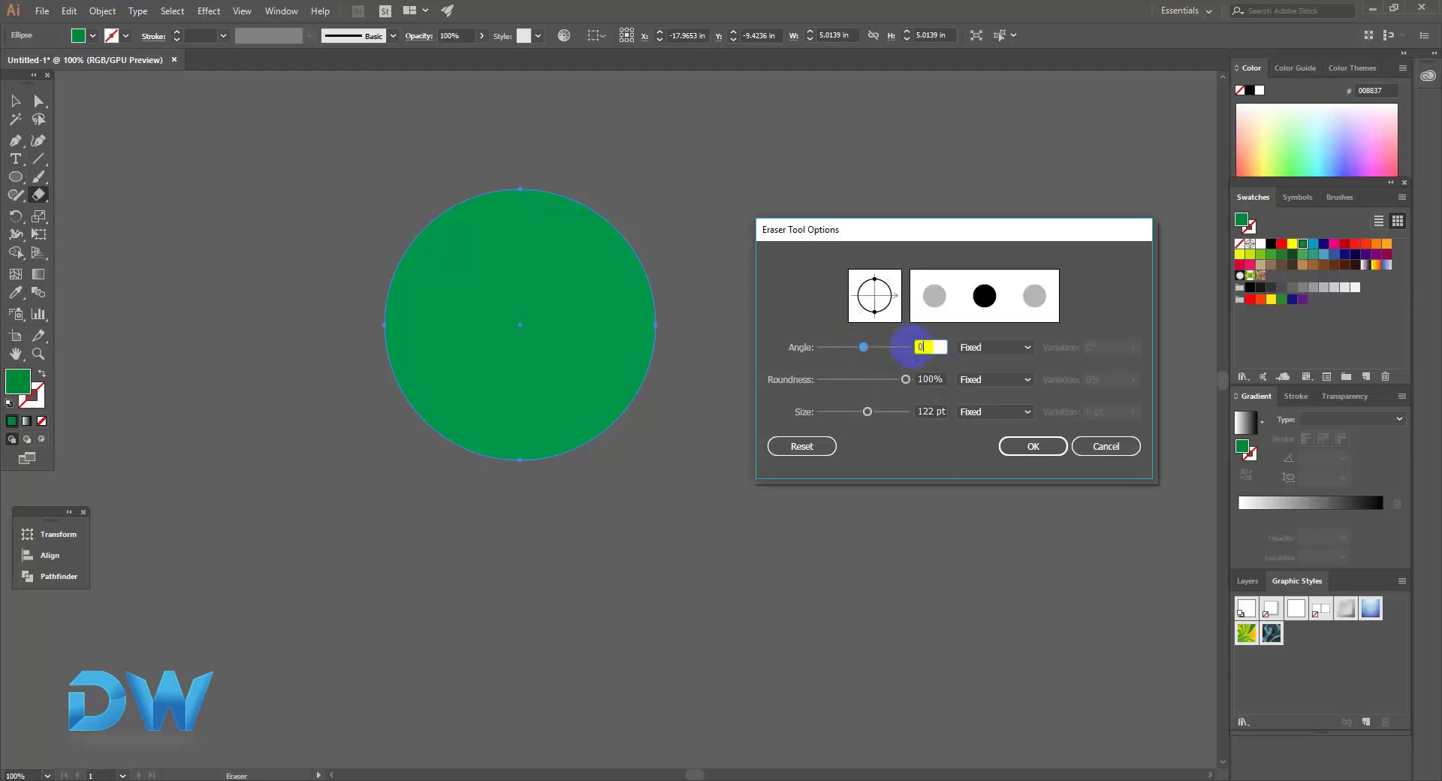
left_click(1030, 453)
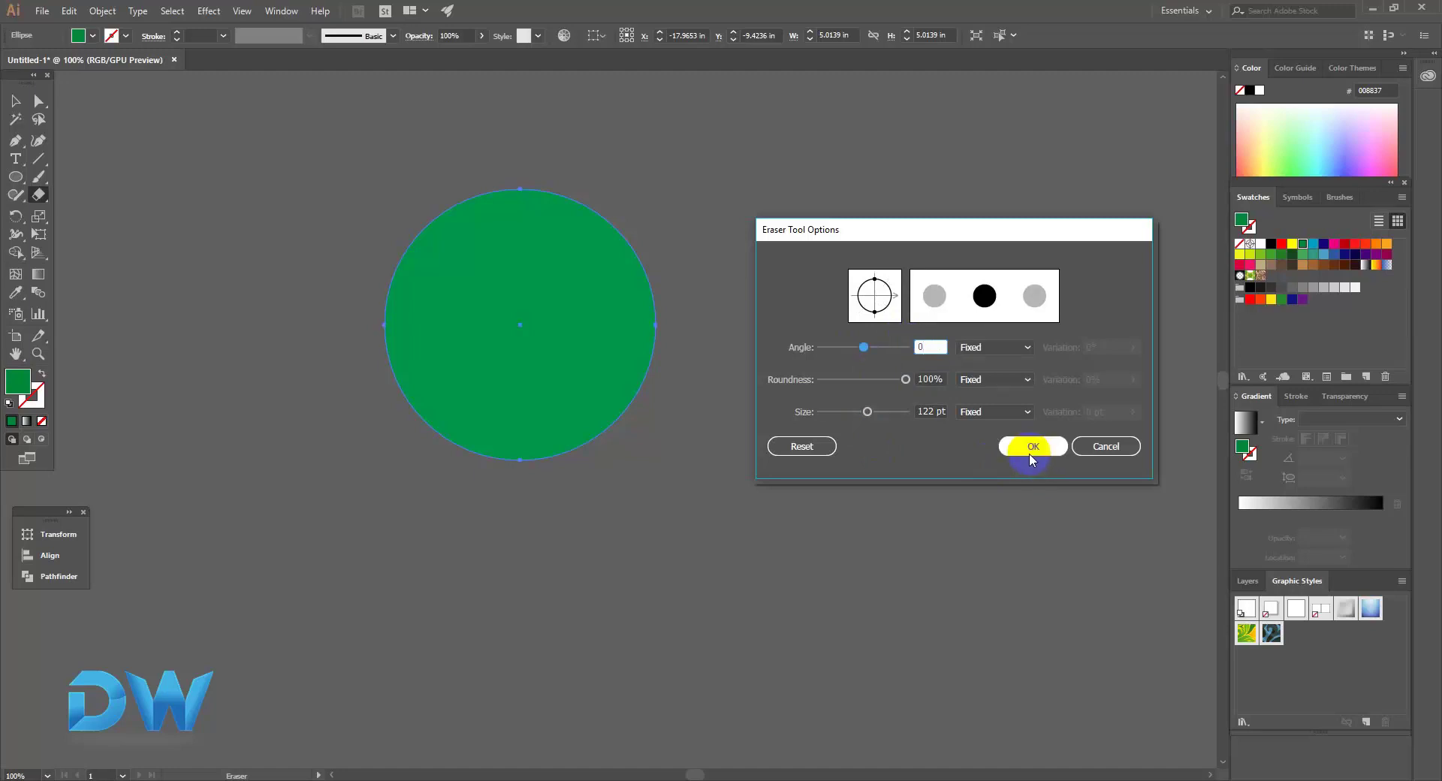
left_click_drag(850, 407, 844, 409)
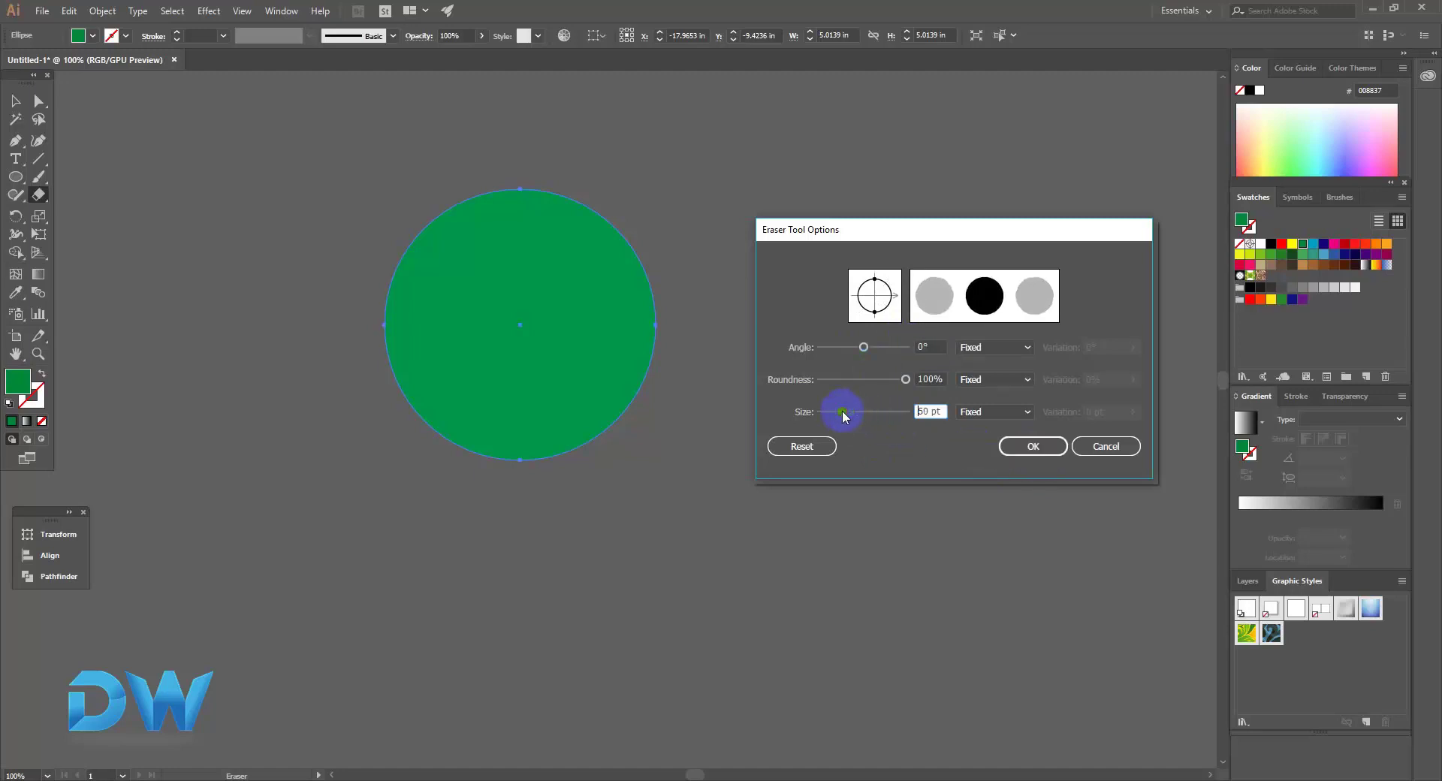
left_click(1032, 446)
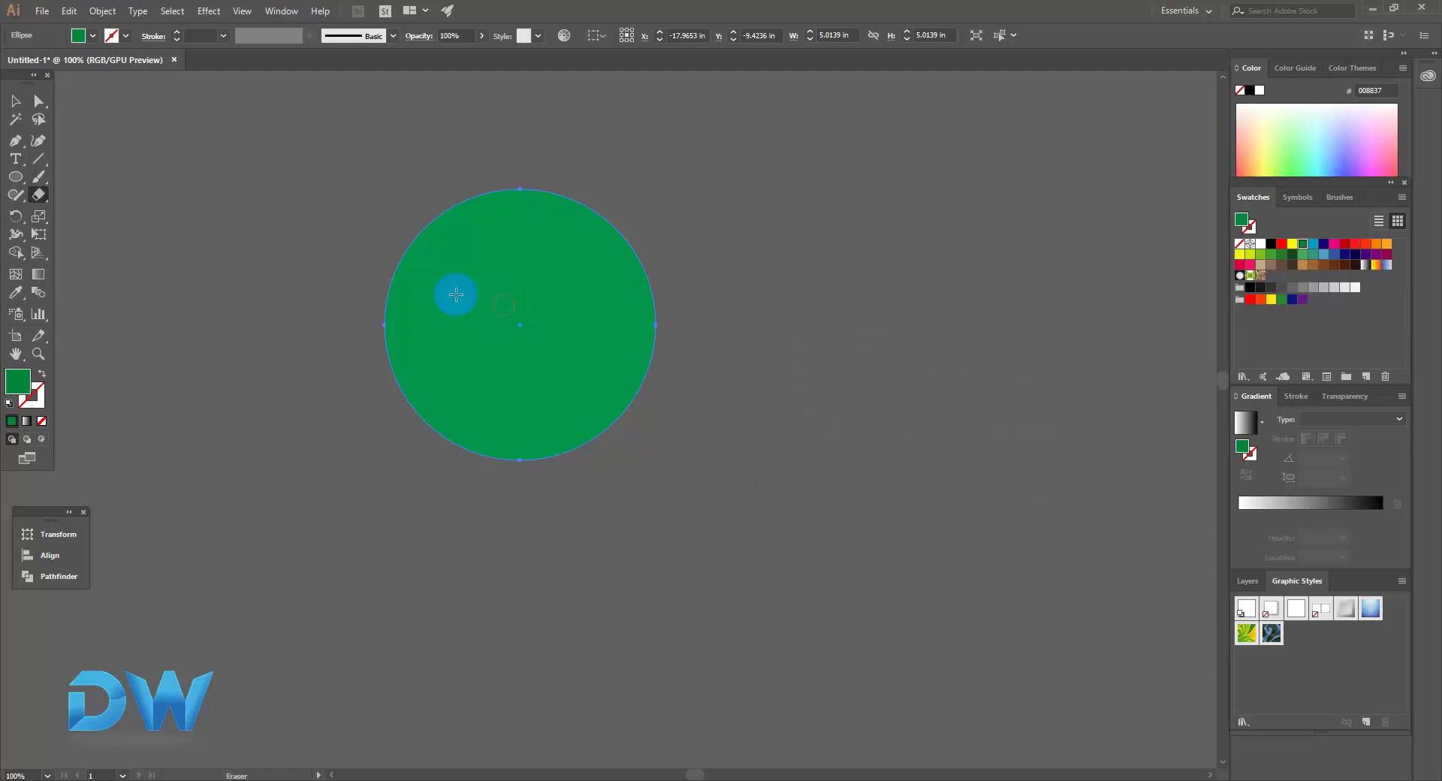
Step: Erase a wavy strip across the upper part of the green circle
mouse_move(388, 254)
left_mouse_down()
mouse_move(538, 280)
mouse_move(652, 256)
left_mouse_up()
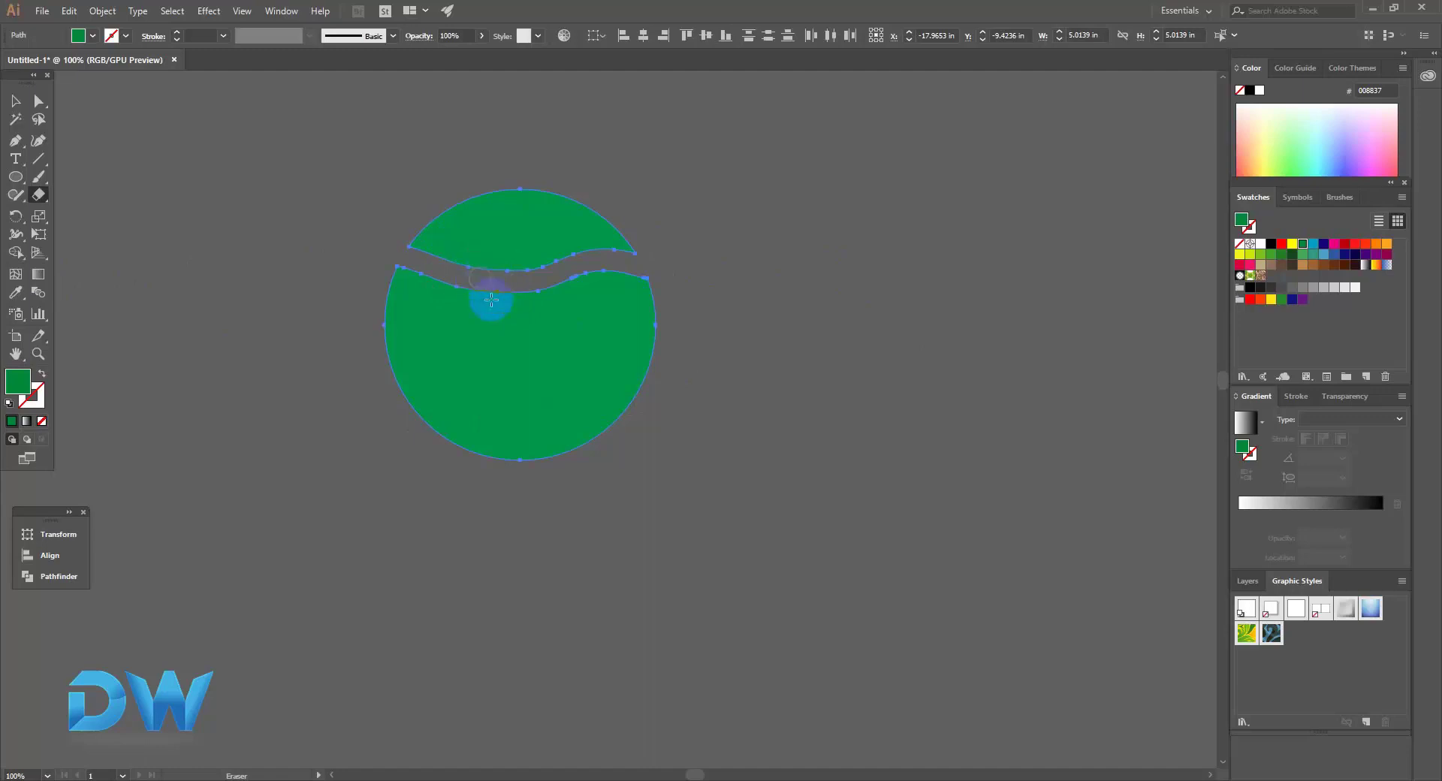
left_click_drag(491, 299, 376, 294)
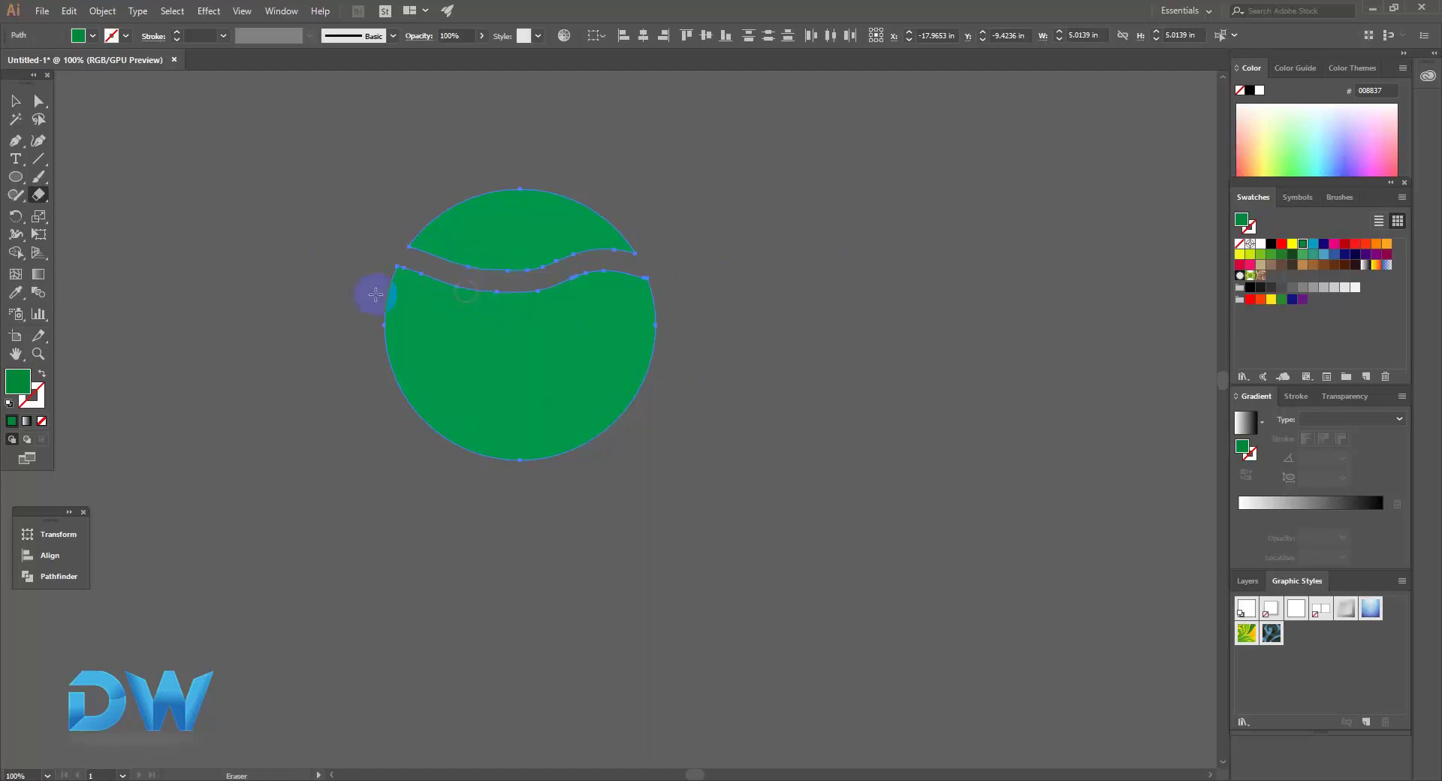
Step: Cut a wavy line across the lower part of the green circle with the Knife tool
left_click(39, 195)
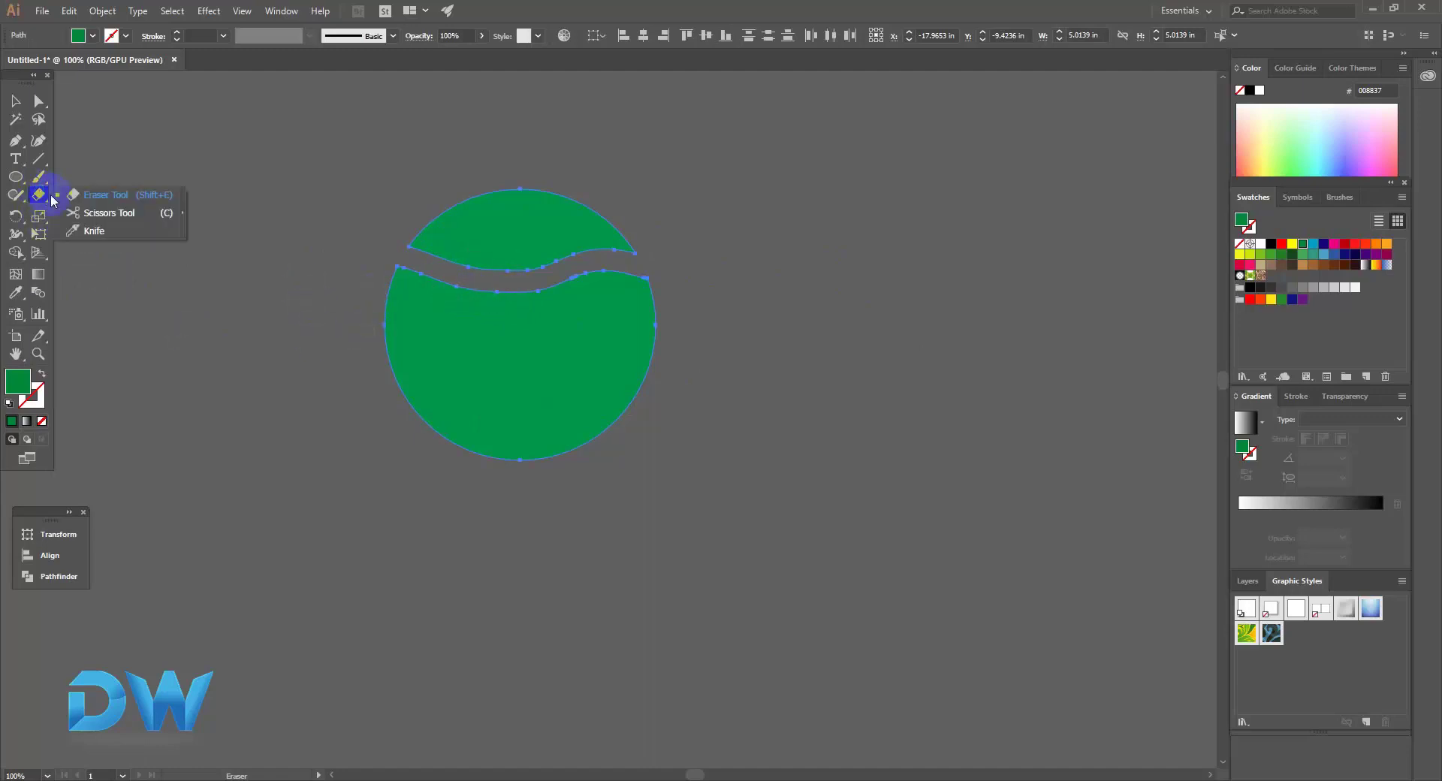
left_click(97, 231)
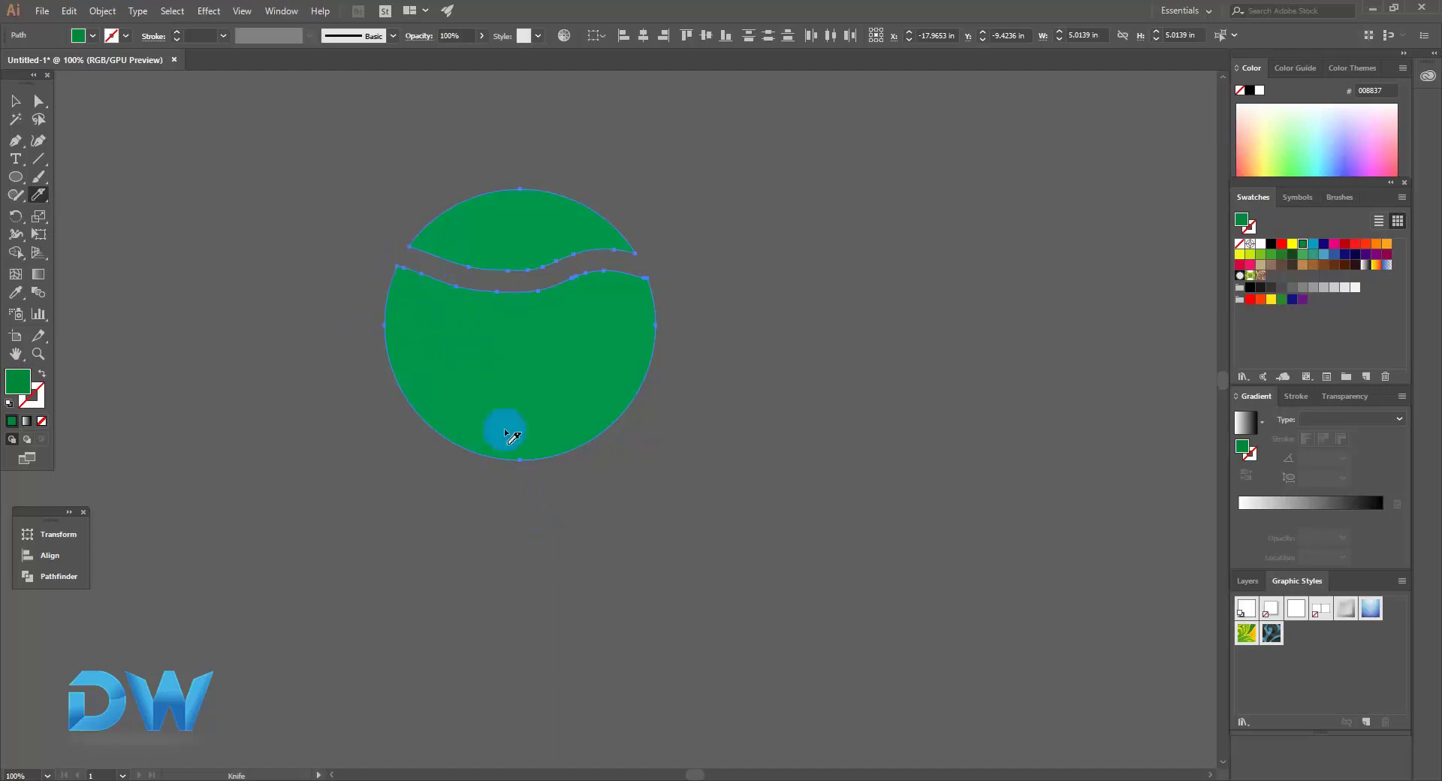
mouse_move(661, 370)
left_mouse_down()
mouse_move(467, 383)
mouse_move(300, 370)
left_mouse_up()
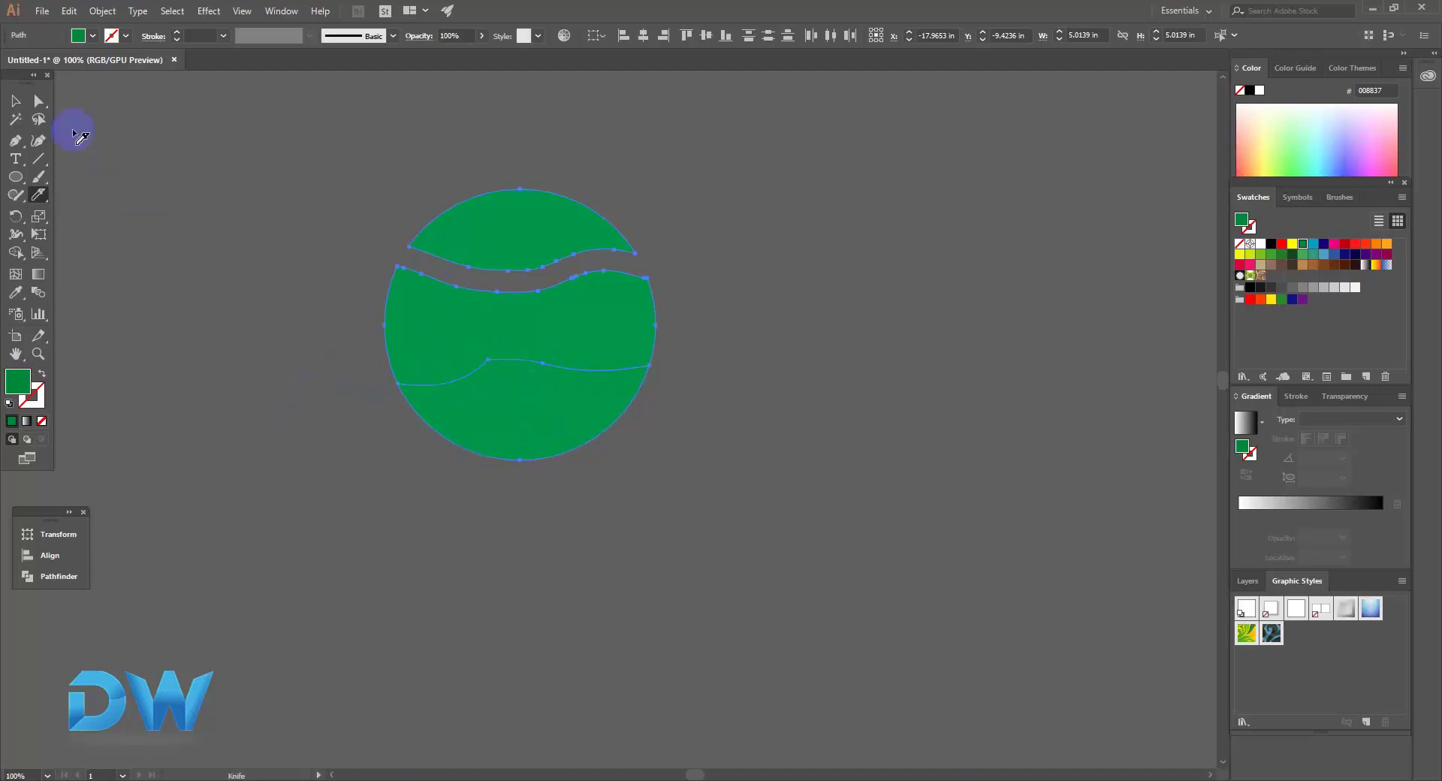
Step: Fill the circle's bottom piece with yellow, its top piece with blue and its middle piece with red
left_click(38, 100)
left_click(531, 413)
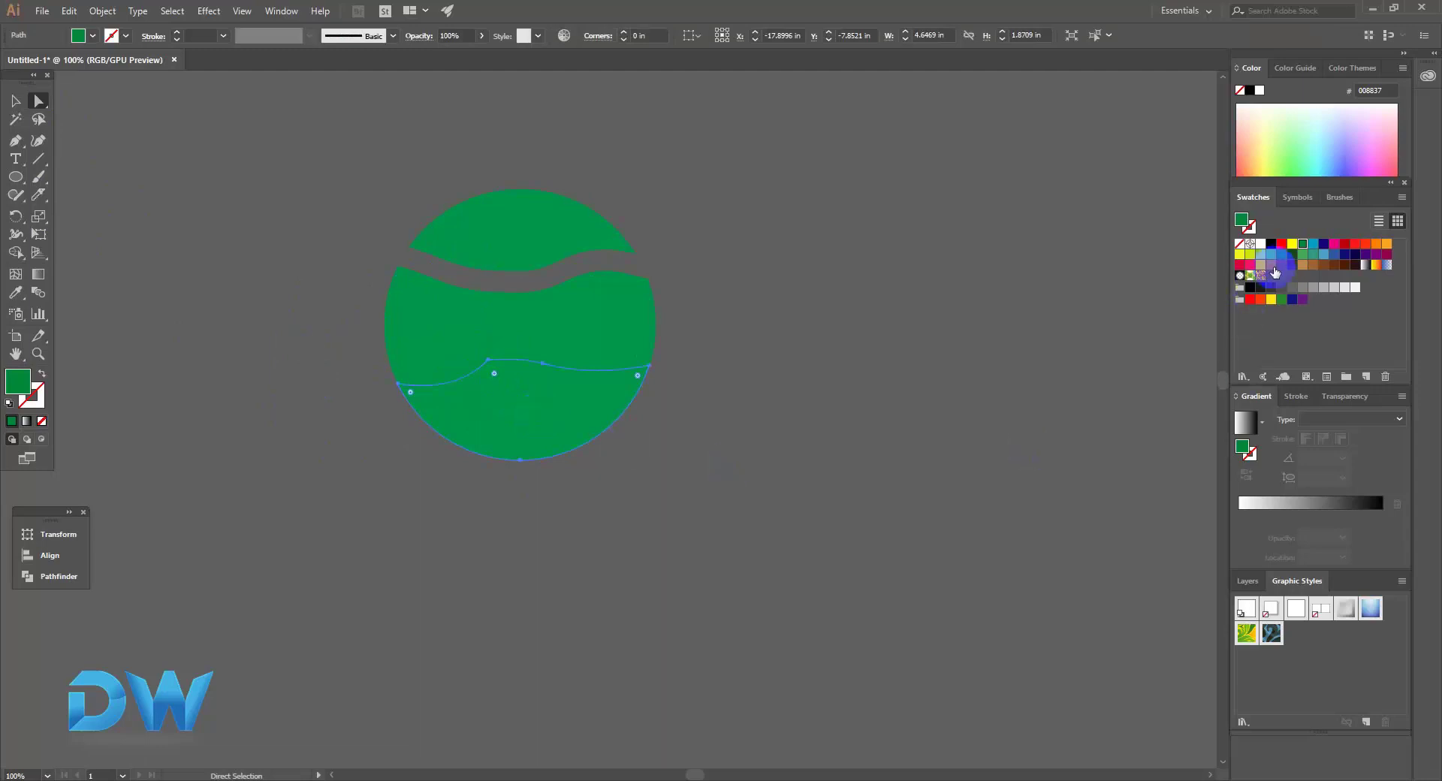
left_click(1291, 243)
left_click(548, 244)
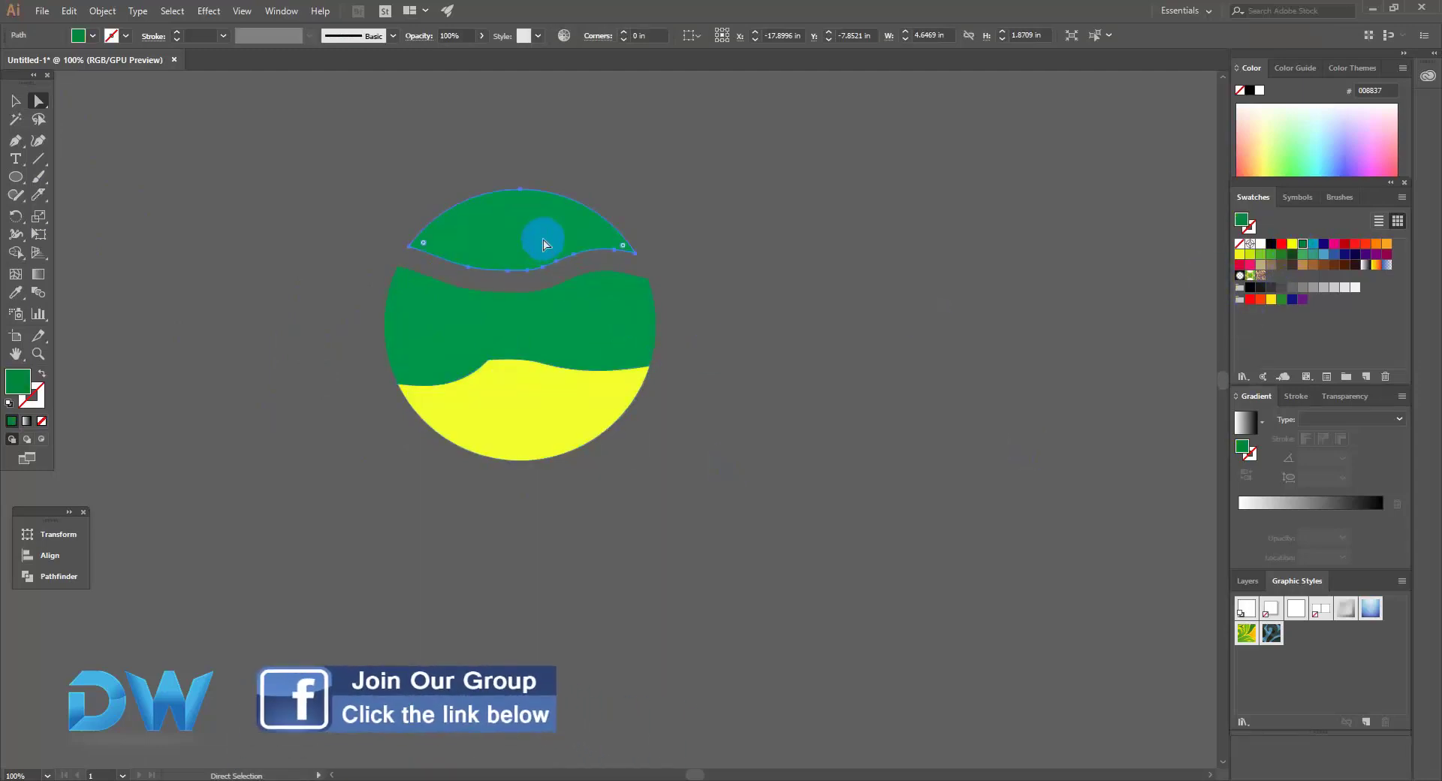
left_click(1314, 244)
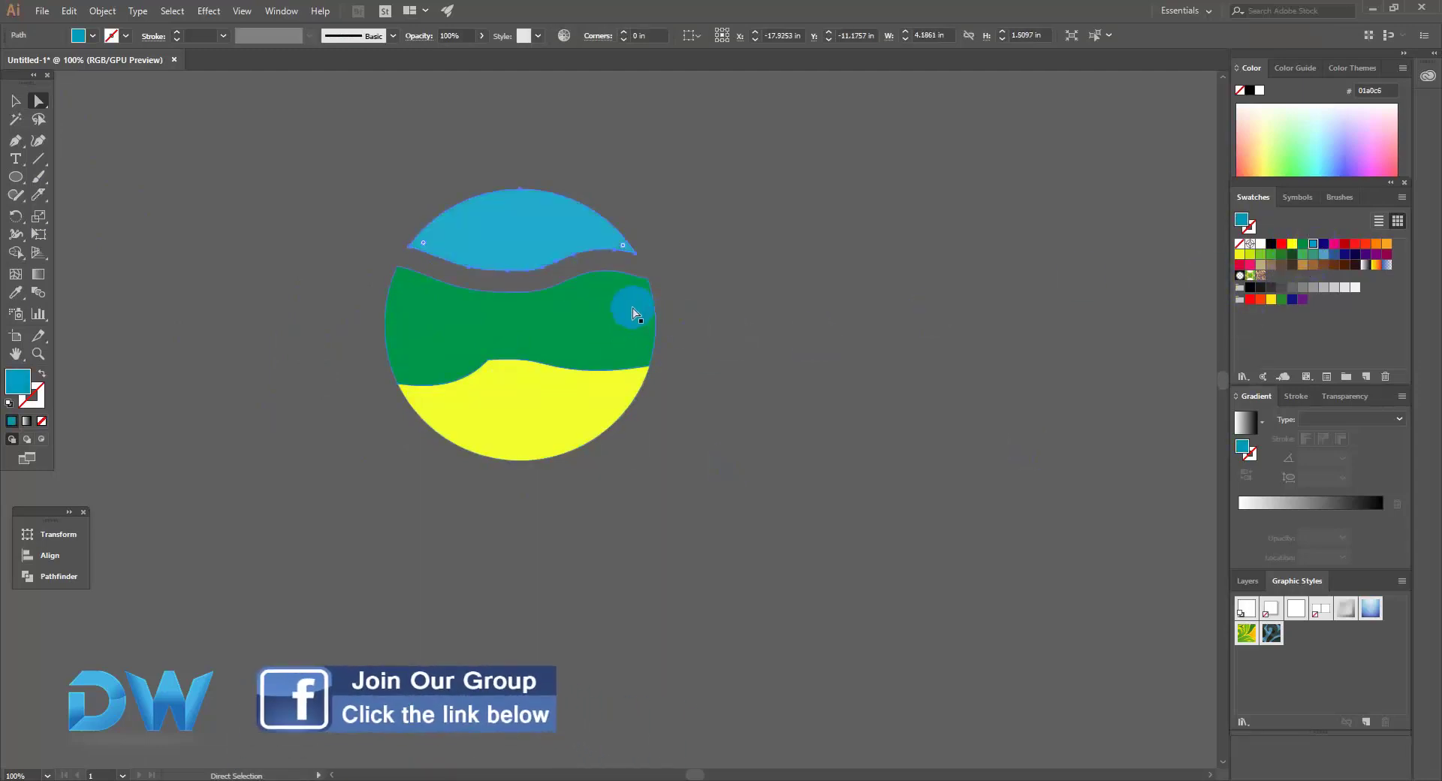
left_click(632, 311)
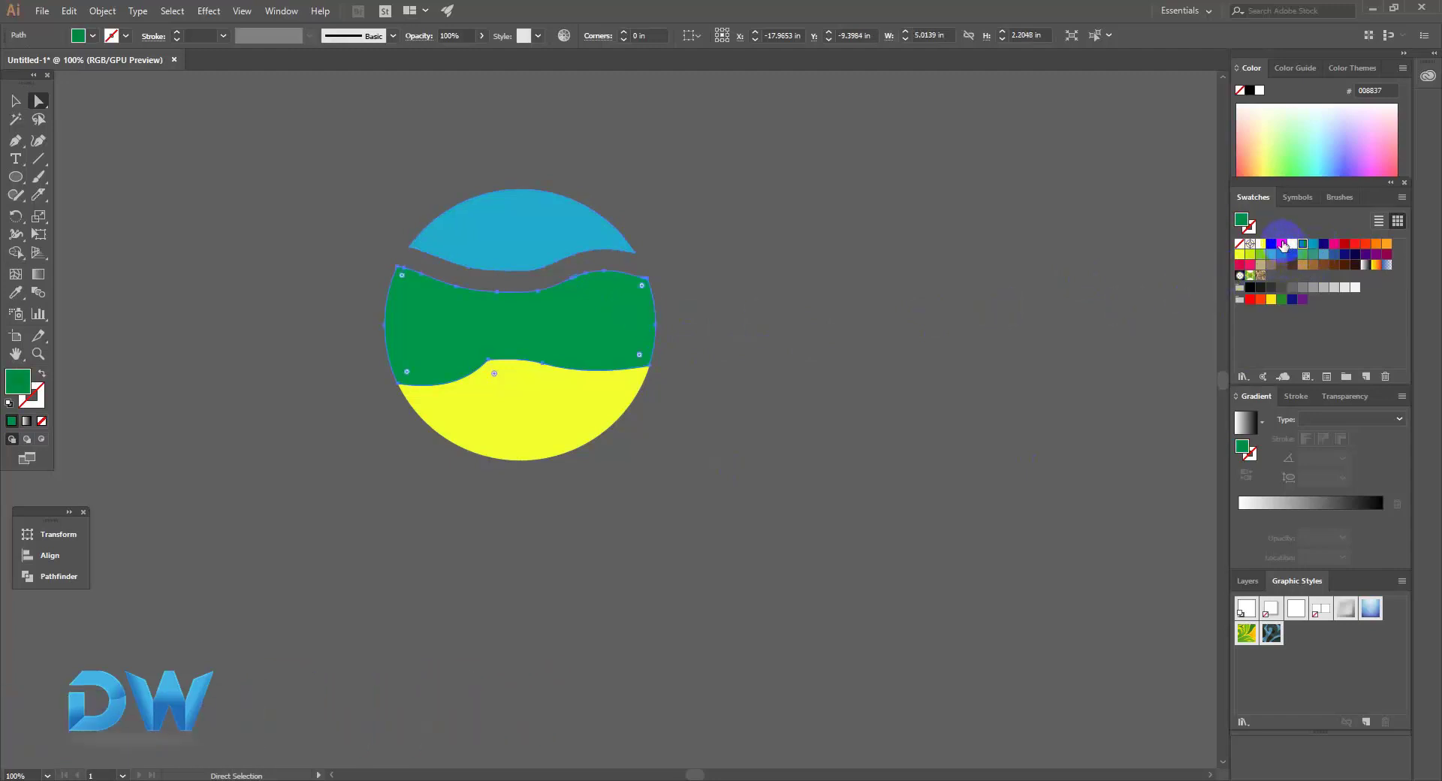
left_click(1282, 243)
left_click(795, 328)
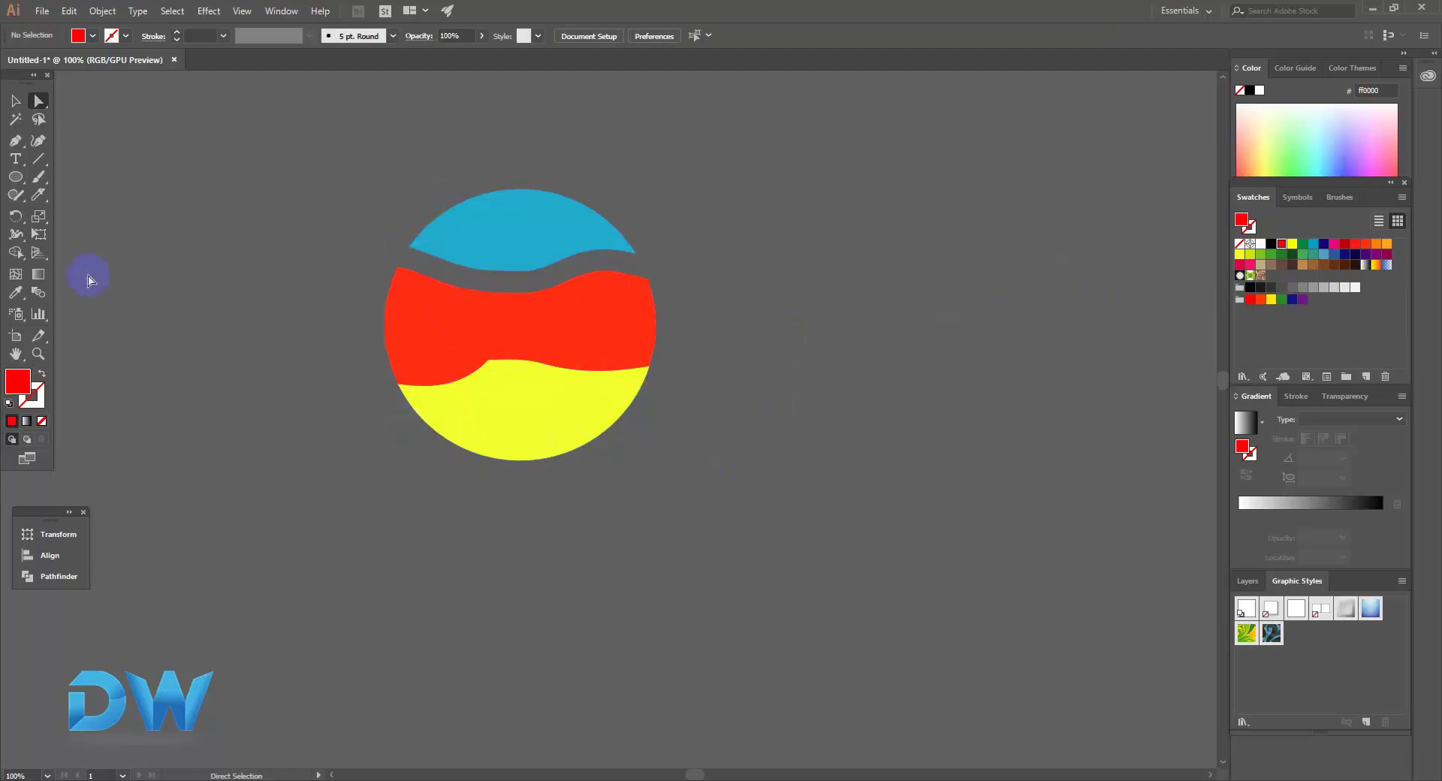
Step: Select the pink heart beside the artboard and fill it with red (ff0000)
left_click_drag(15, 178, 67, 179)
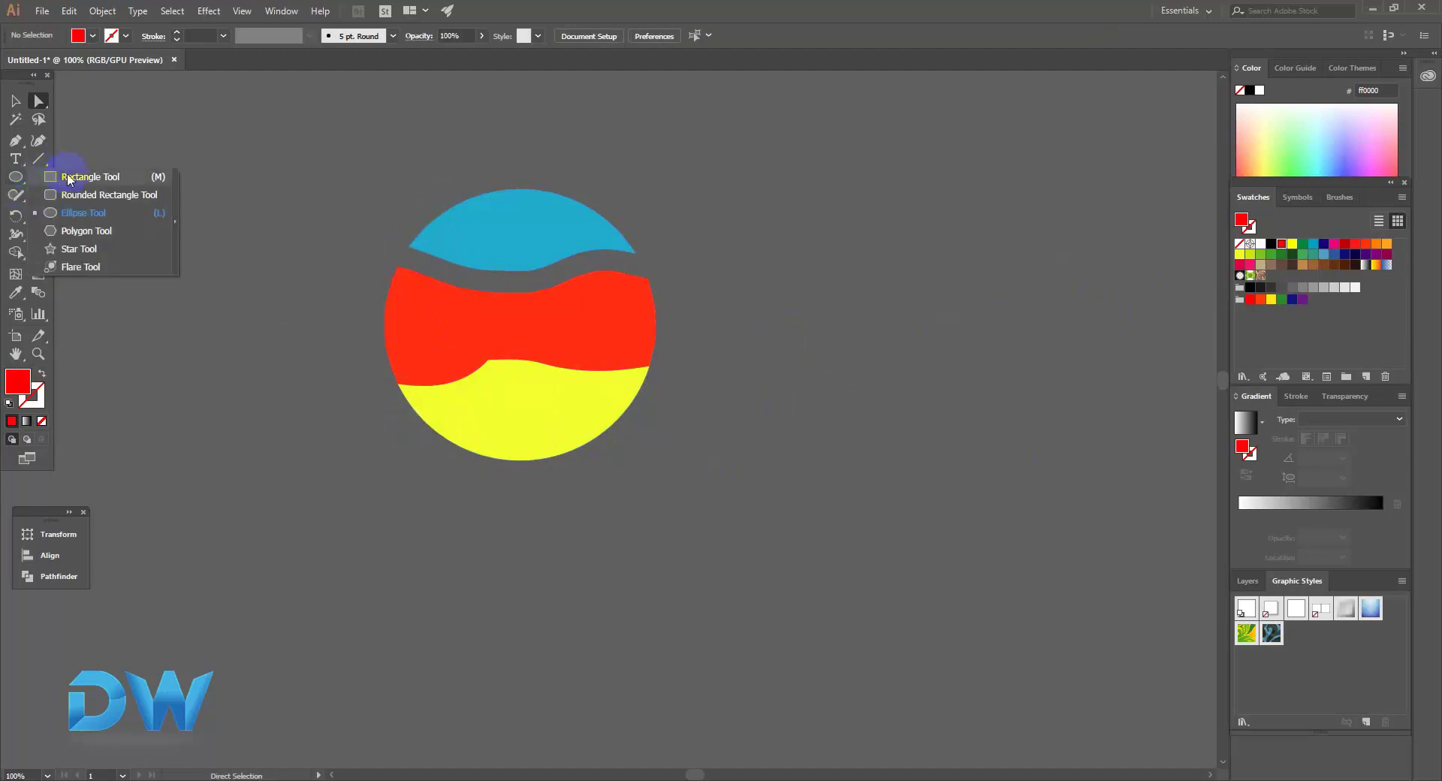
left_click(663, 224)
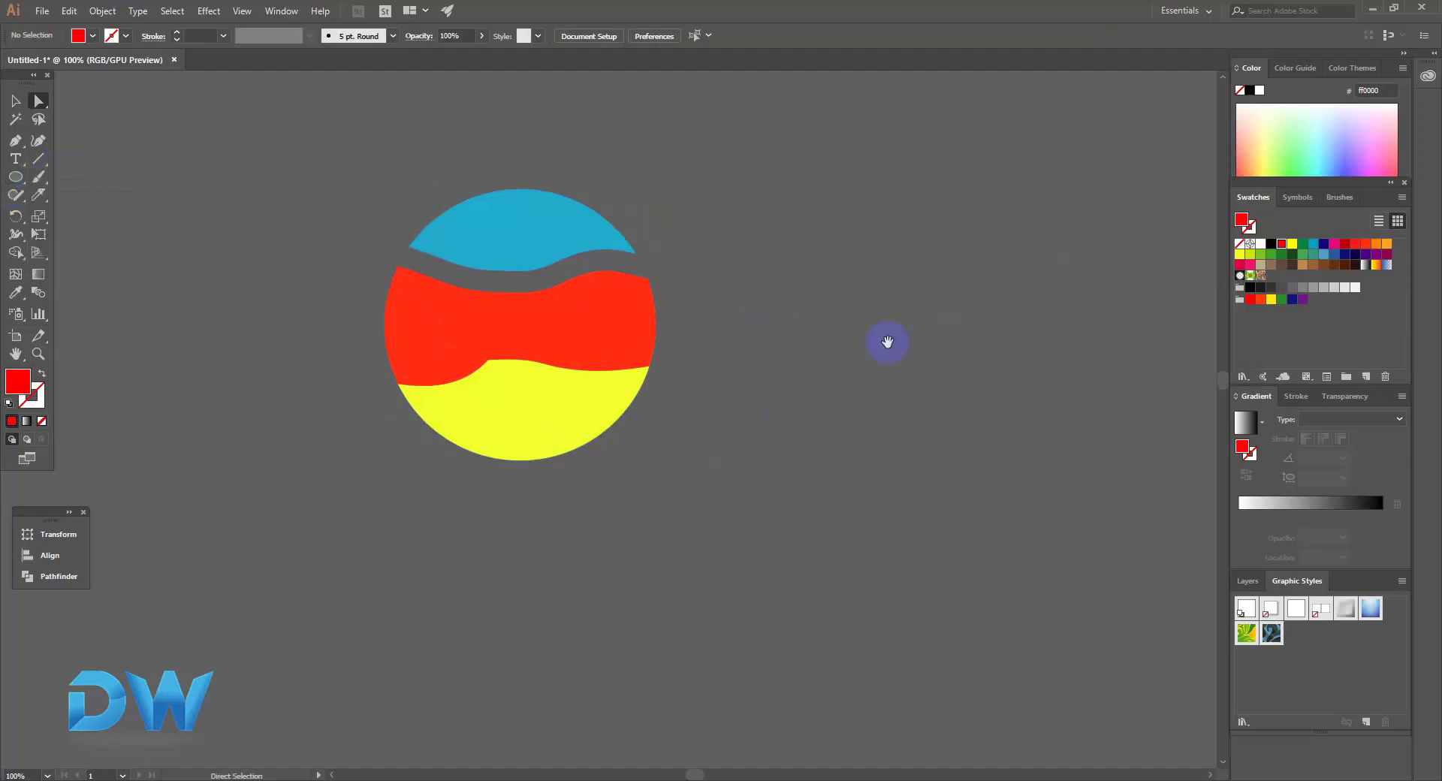
key("space")
left_click_drag(1090, 370, 534, 302)
left_click_drag(942, 315, 466, 264)
left_click_drag(501, 344, 192, 306)
left_click_drag(123, 578, 556, 199)
left_click_drag(371, 466, 474, 379)
left_click(492, 378, "ctrl")
left_click_drag(615, 461, 569, 407)
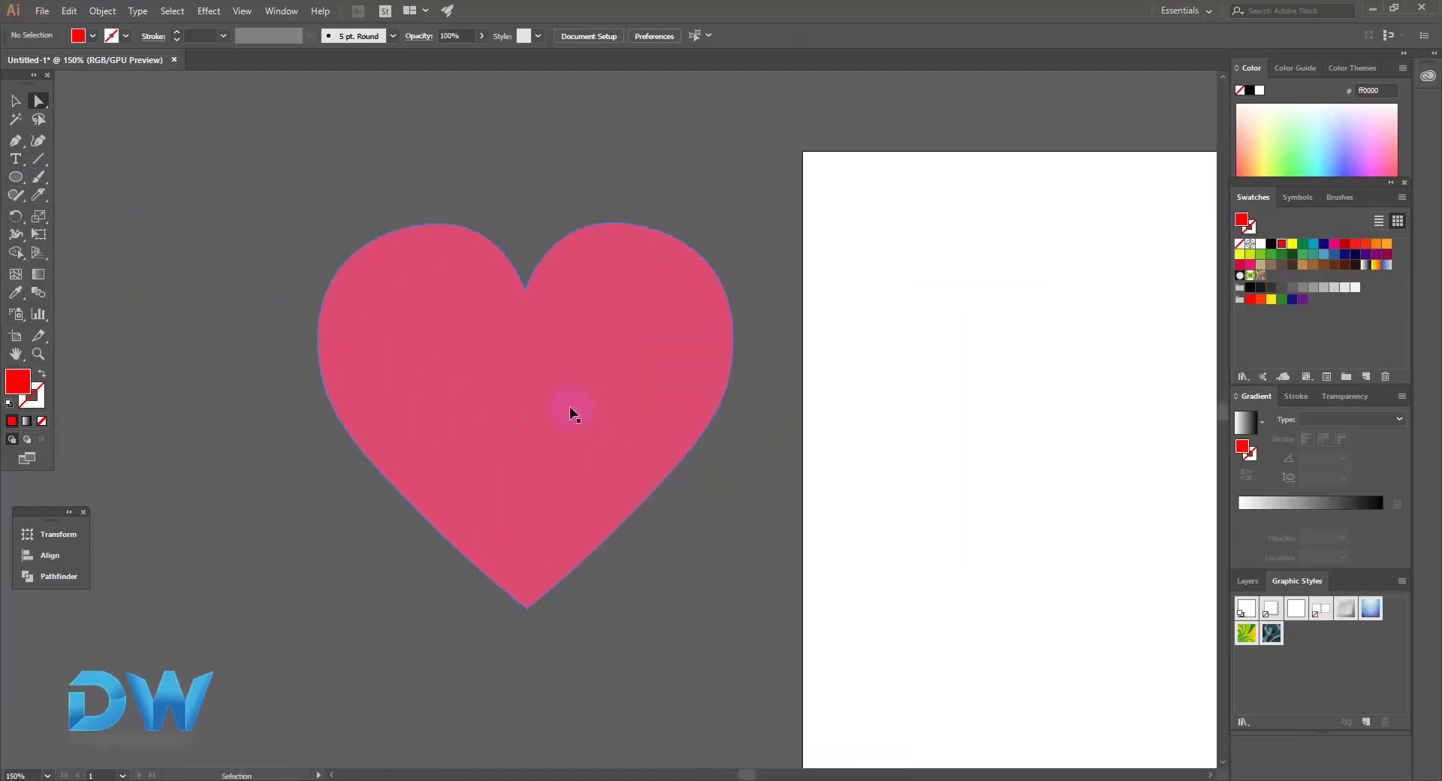
left_click(569, 407)
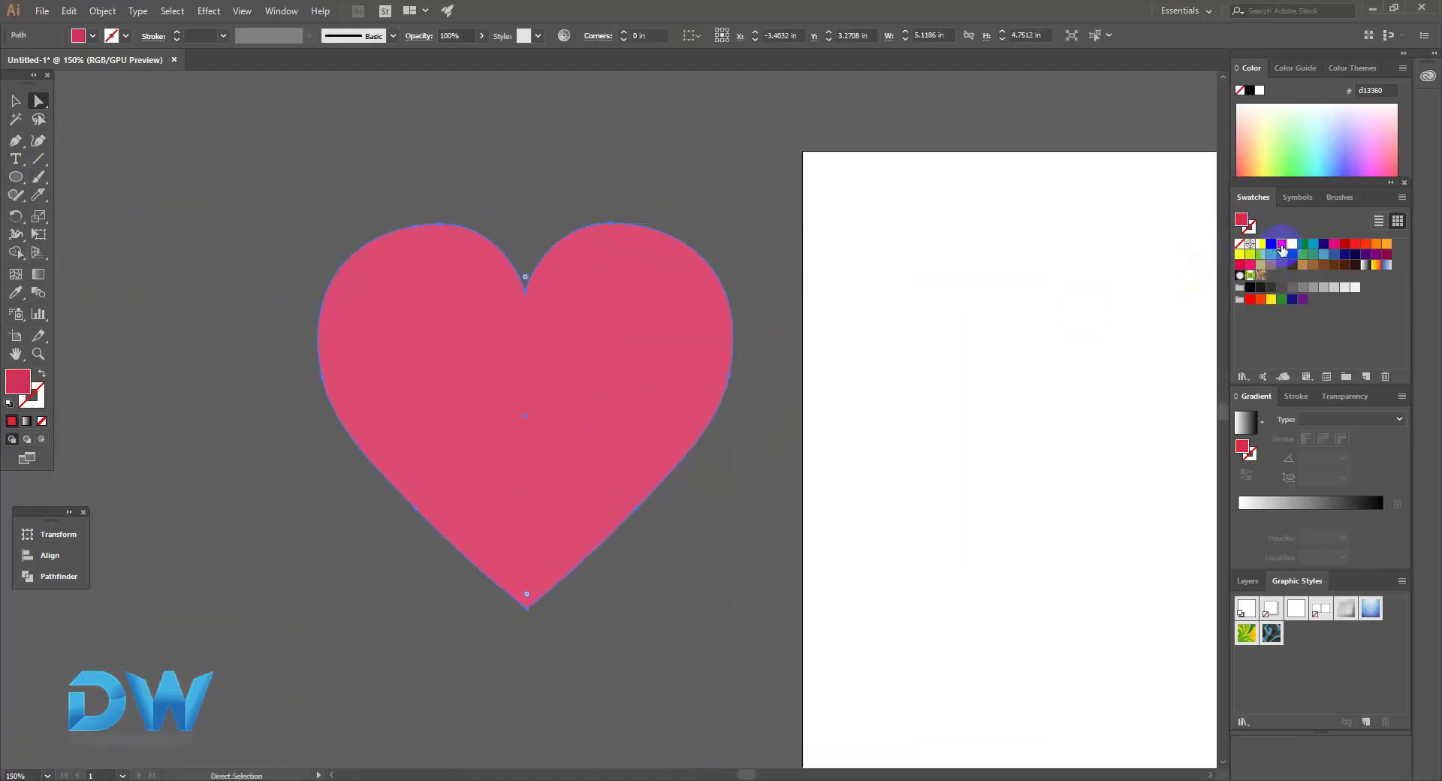
left_click(1282, 246)
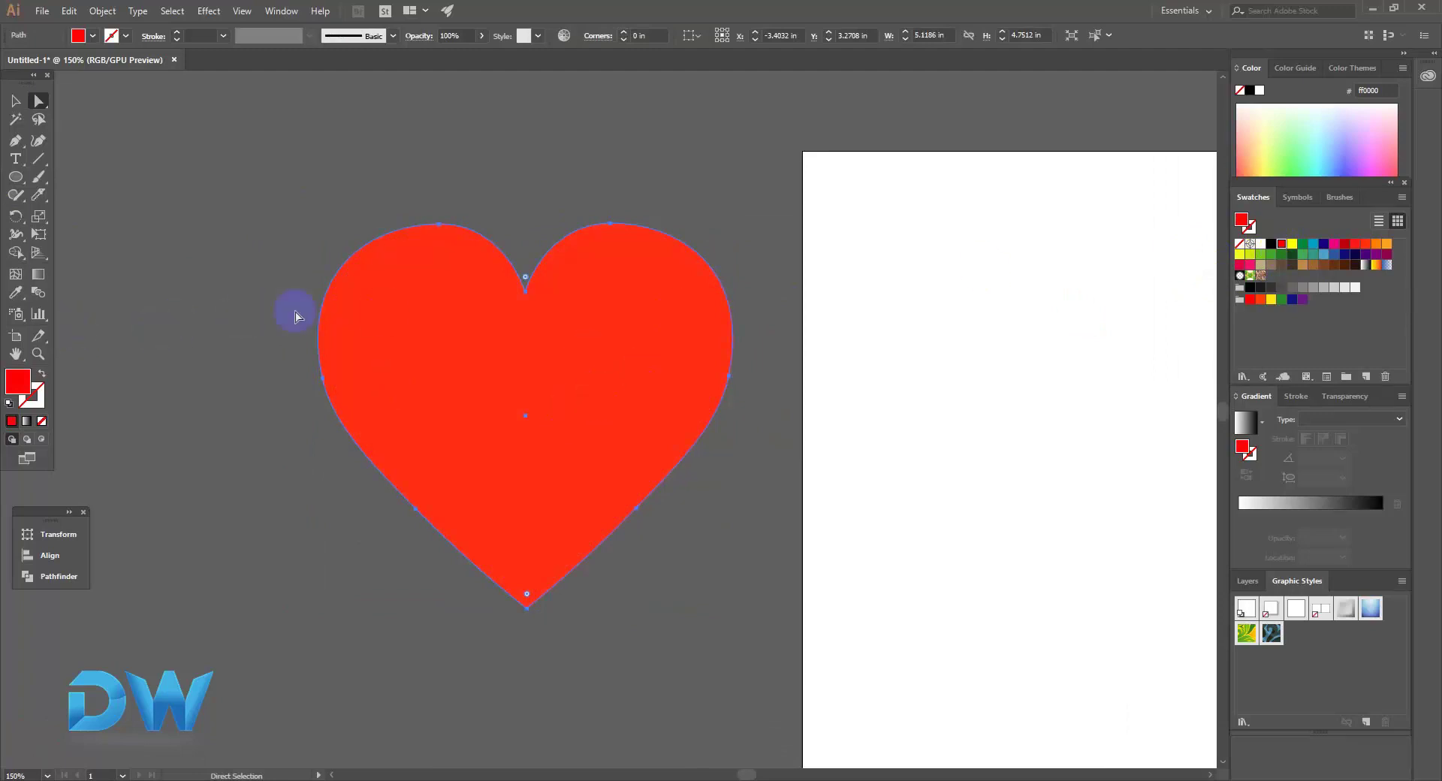
Step: Cut the heart in two with a jagged Knife line from its notch down to near the tip
left_click(38, 196)
scroll(474, 382, "up", 1)
mouse_move(480, 381)
left_mouse_down()
mouse_move(615, 395)
mouse_move(591, 329)
mouse_move(603, 272)
mouse_move(576, 323)
mouse_move(613, 391)
mouse_move(561, 457)
mouse_move(614, 466)
mouse_move(613, 511)
mouse_move(593, 528)
mouse_move(618, 560)
mouse_move(577, 594)
mouse_move(625, 598)
mouse_move(558, 632)
mouse_move(684, 715)
left_mouse_up()
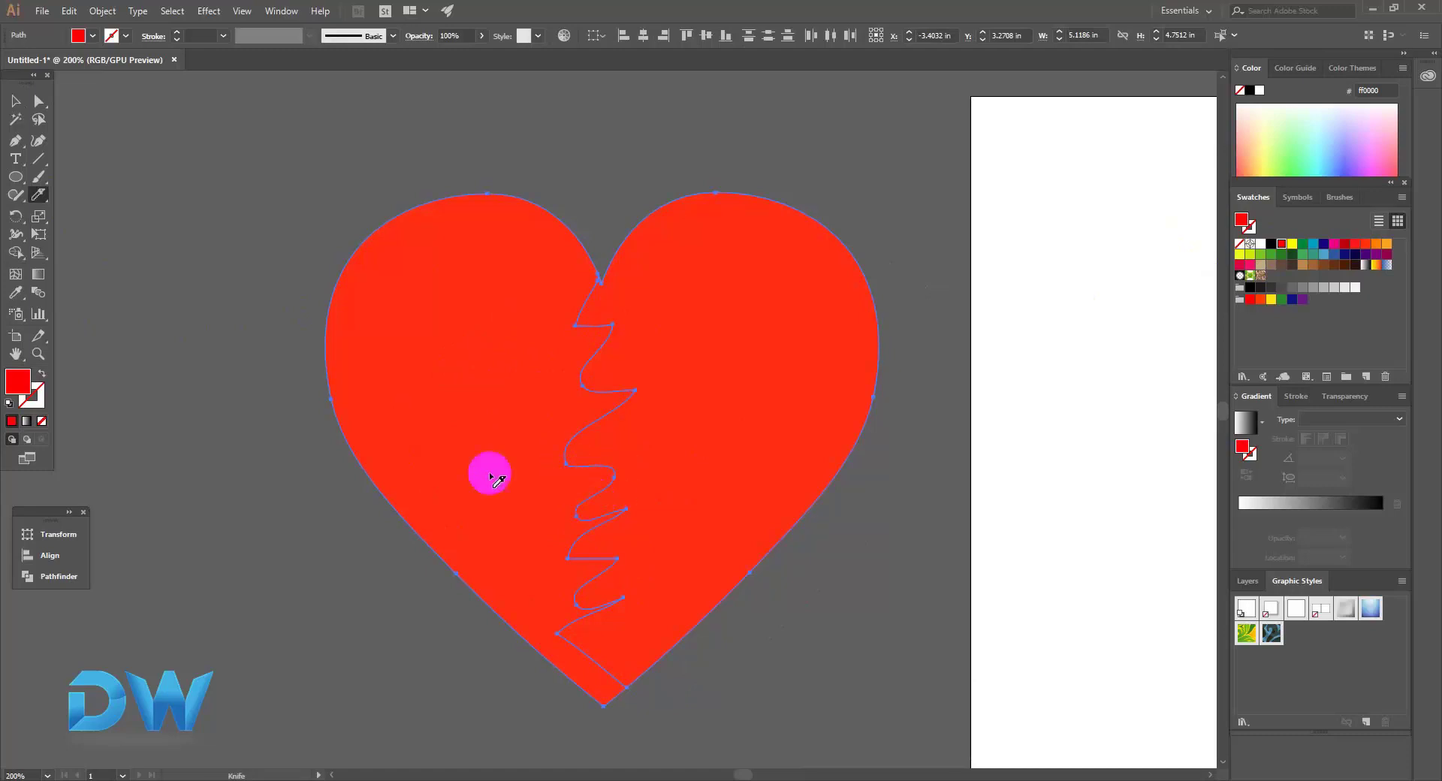
Step: Shift the heart's left half slightly left to open a narrow gap along the jagged cut
left_click(39, 100)
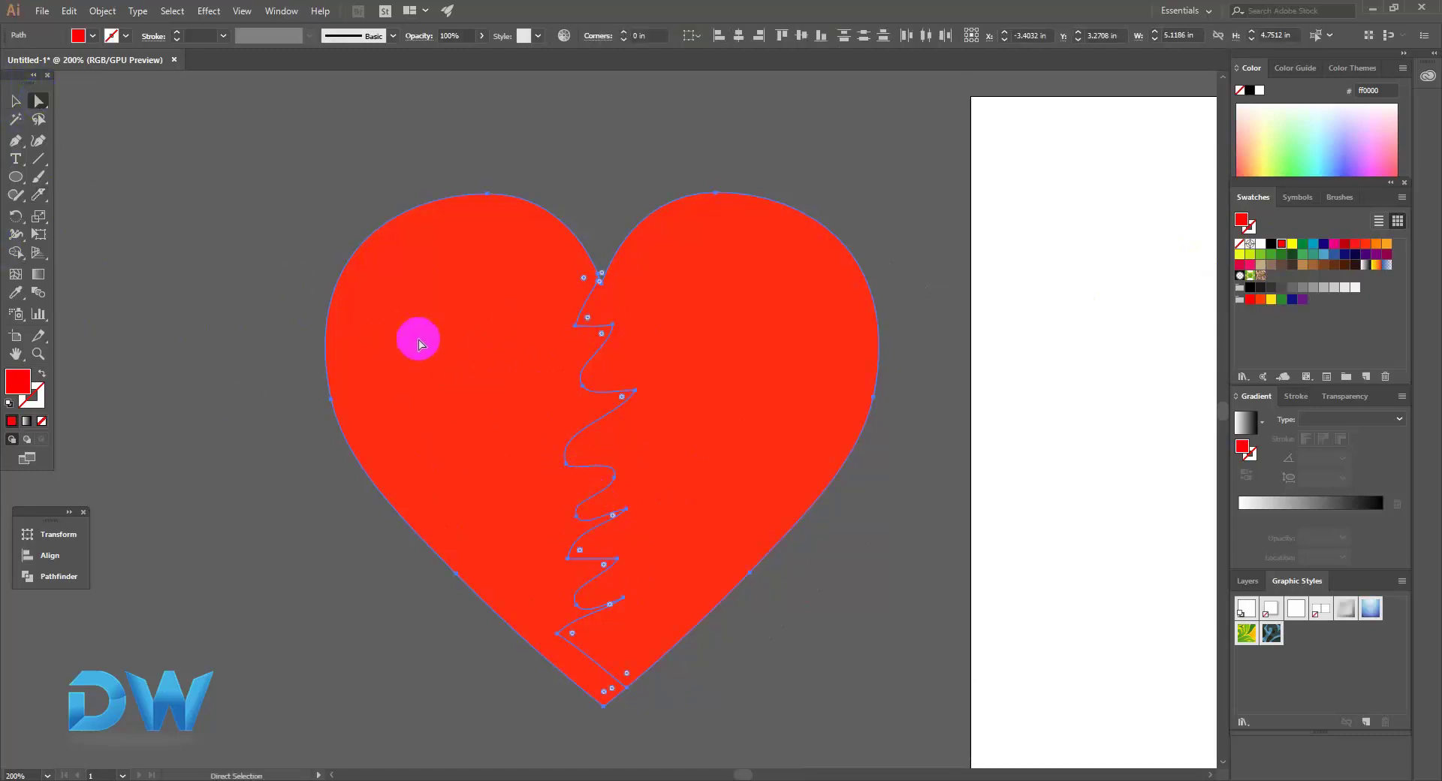
left_click(247, 307)
left_click(376, 343)
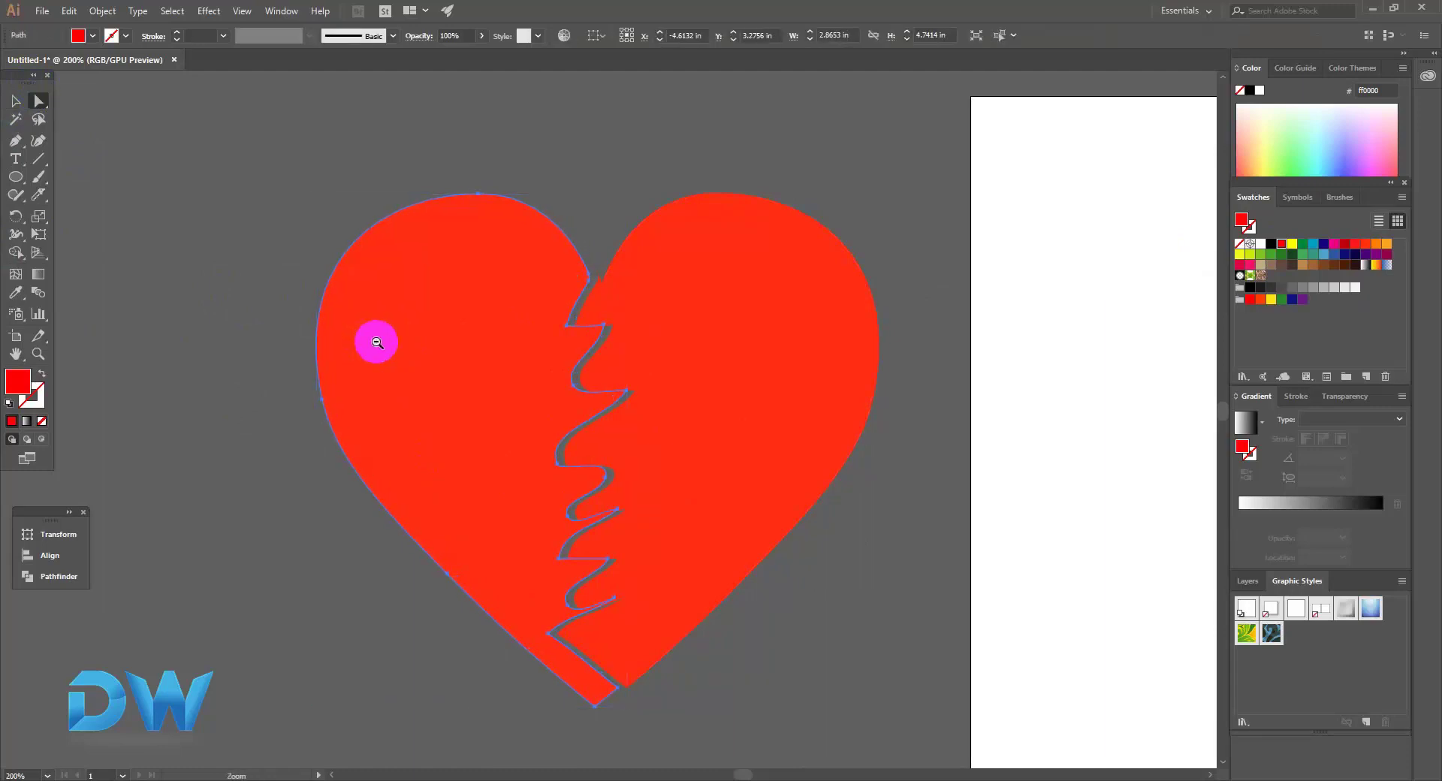
Step: Select both halves of the broken heart and move them together onto the white artboard
scroll(376, 342, "down", 1)
left_click_drag(852, 505, 534, 403)
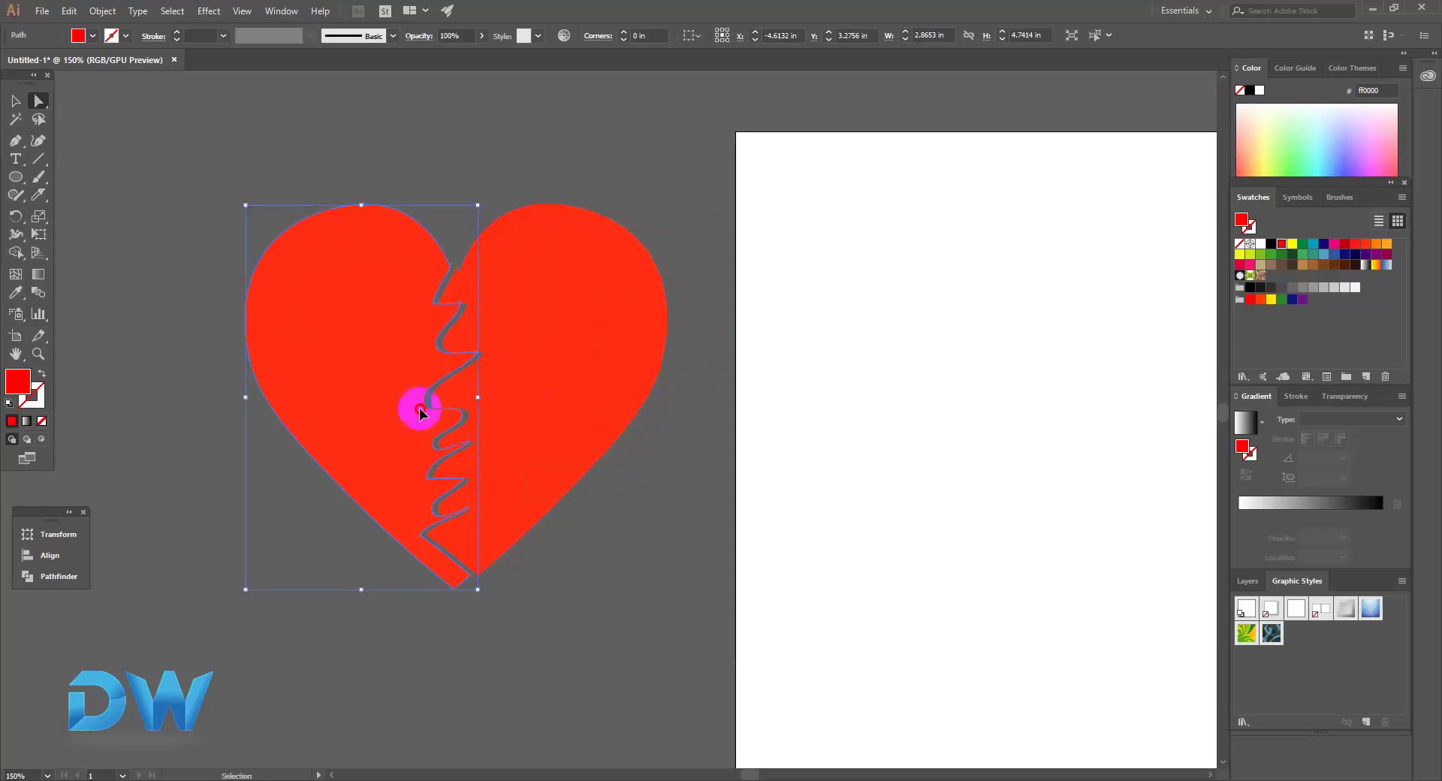
key("ctrl+a")
left_click_drag(358, 365, 711, 391)
left_click_drag(897, 373, 898, 373)
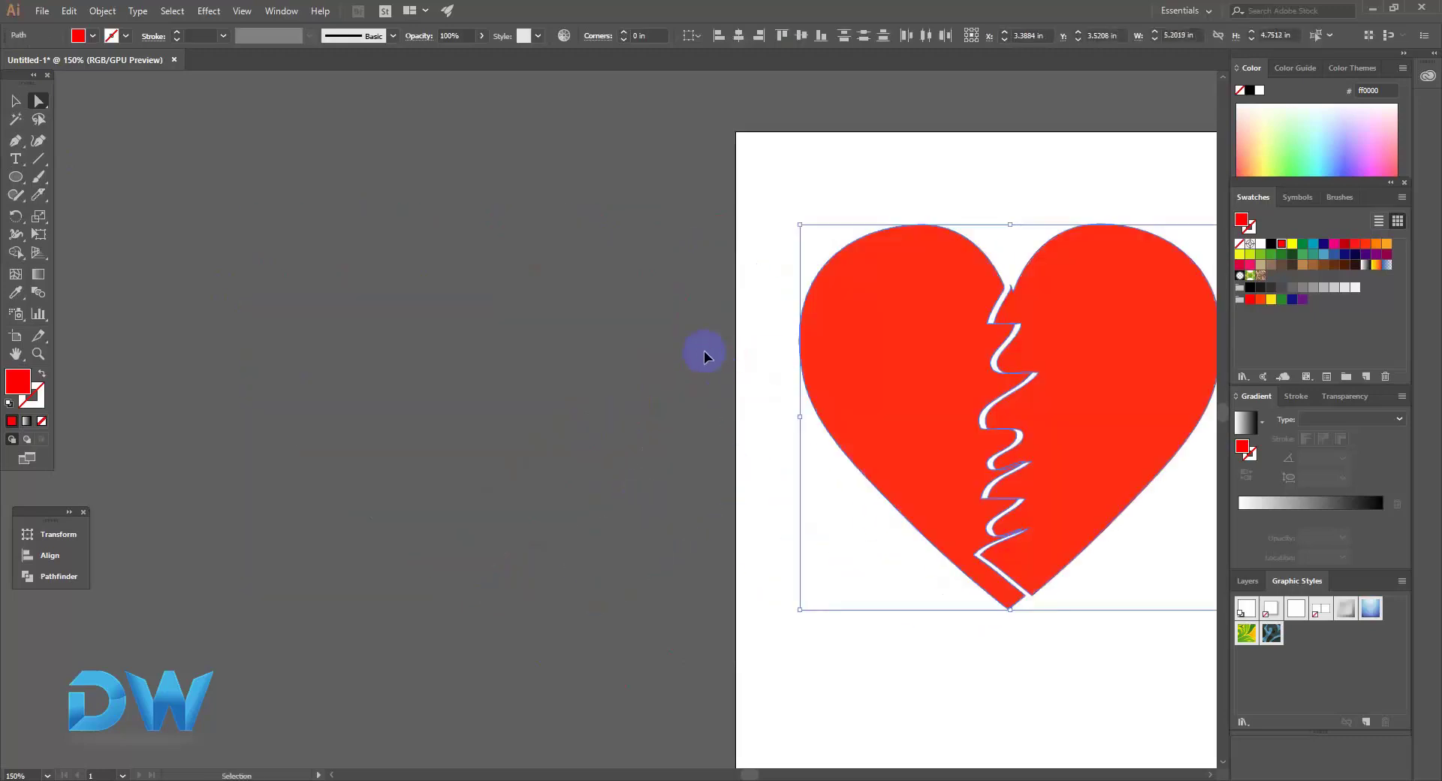
left_click(701, 349)
scroll(611, 357, "right", 3)
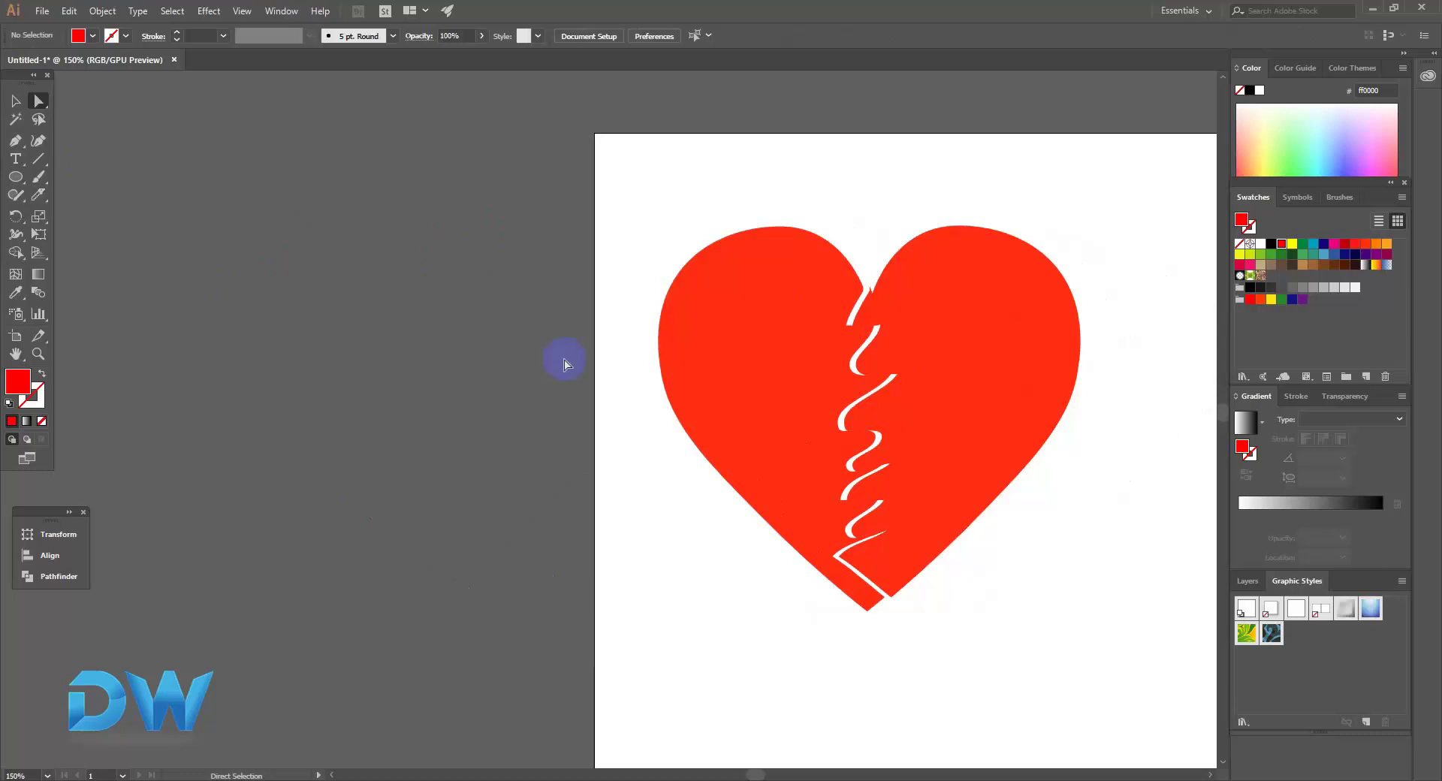
Step: Add "Lorem ipsum" placeholder text in the empty area right of the cut red rectangle and set its style to Bold
left_click_drag(378, 391, 656, 363)
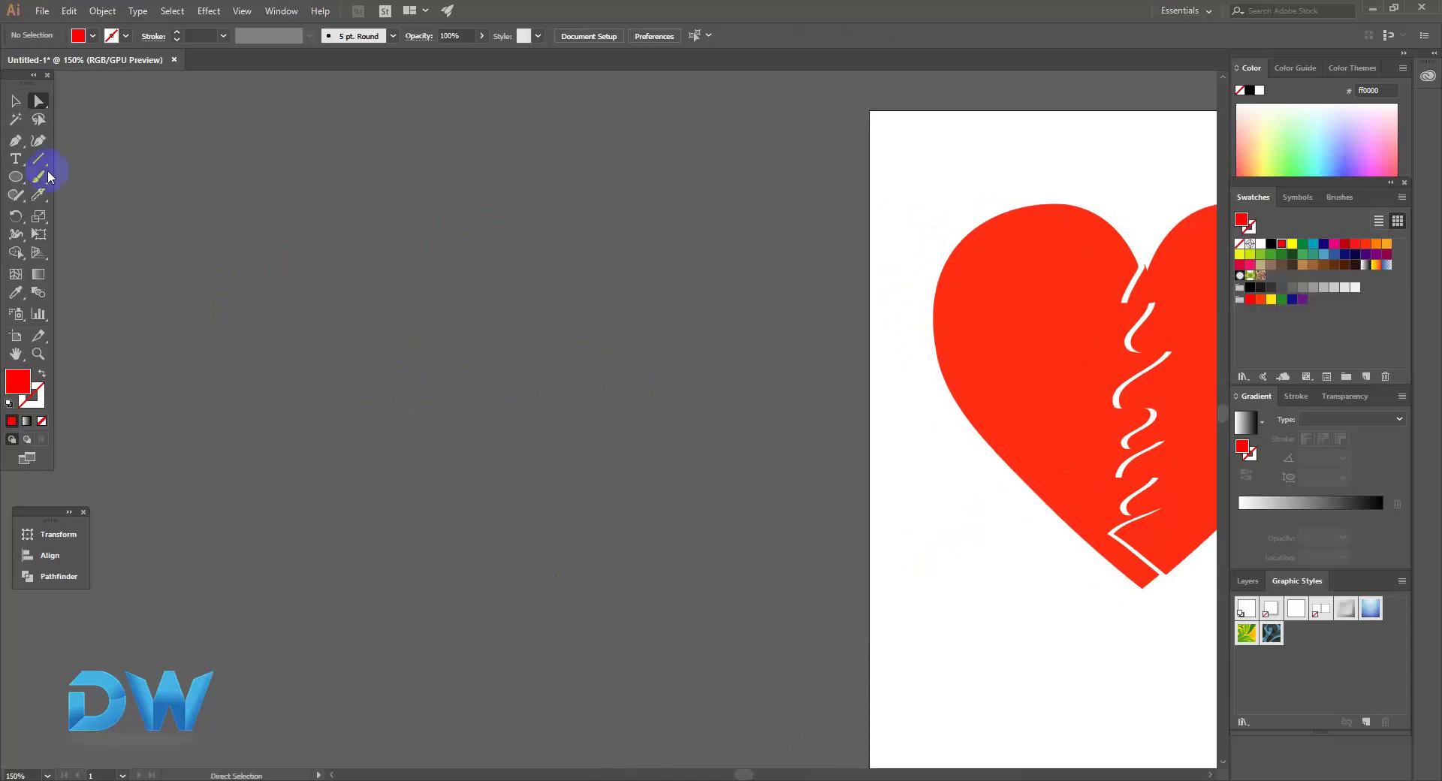
left_click_drag(6, 177, 106, 220)
left_click_drag(570, 217, 563, 221)
key("space")
left_click_drag(302, 392, 717, 284)
left_click_drag(291, 236, 852, 348)
scroll(325, 304, "down", 1)
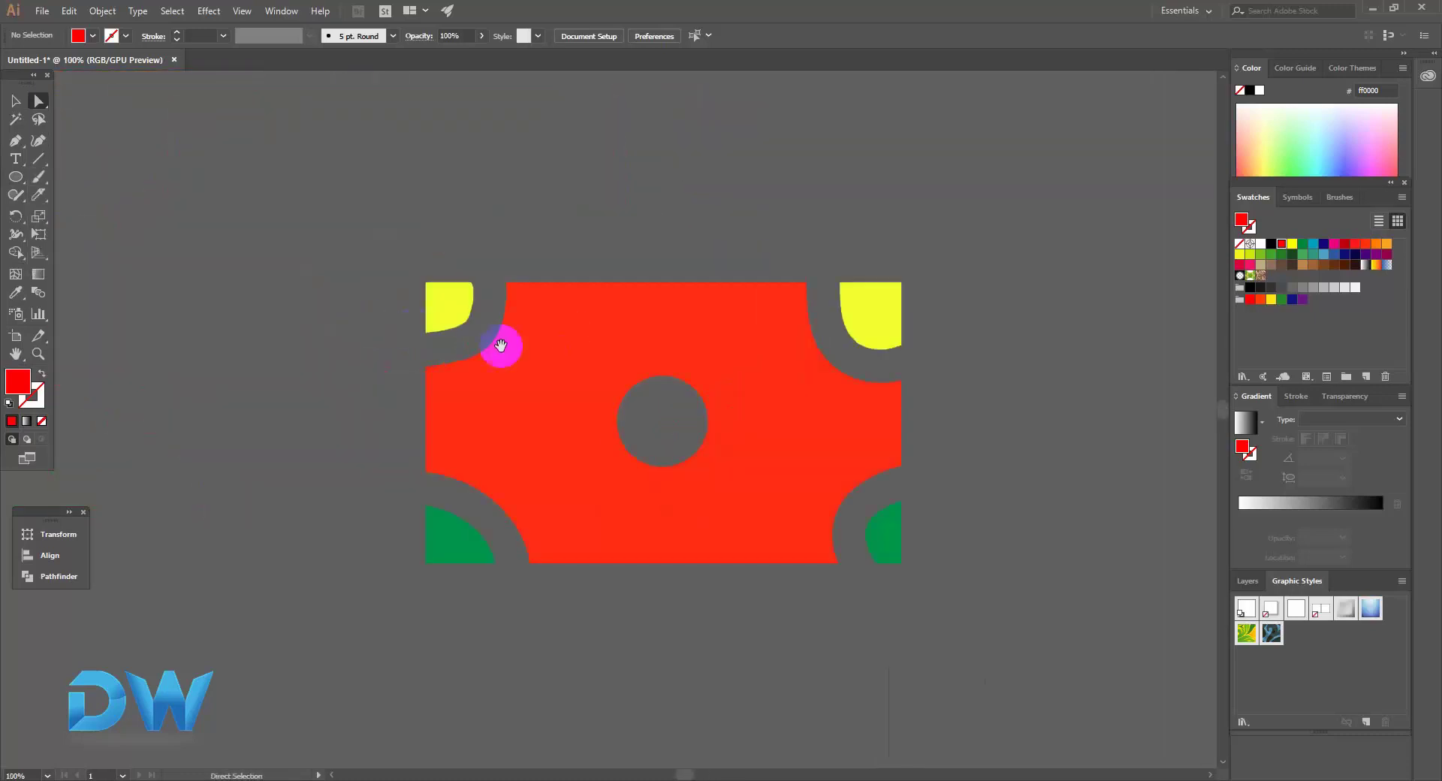
key("space")
left_click_drag(492, 355, 277, 283)
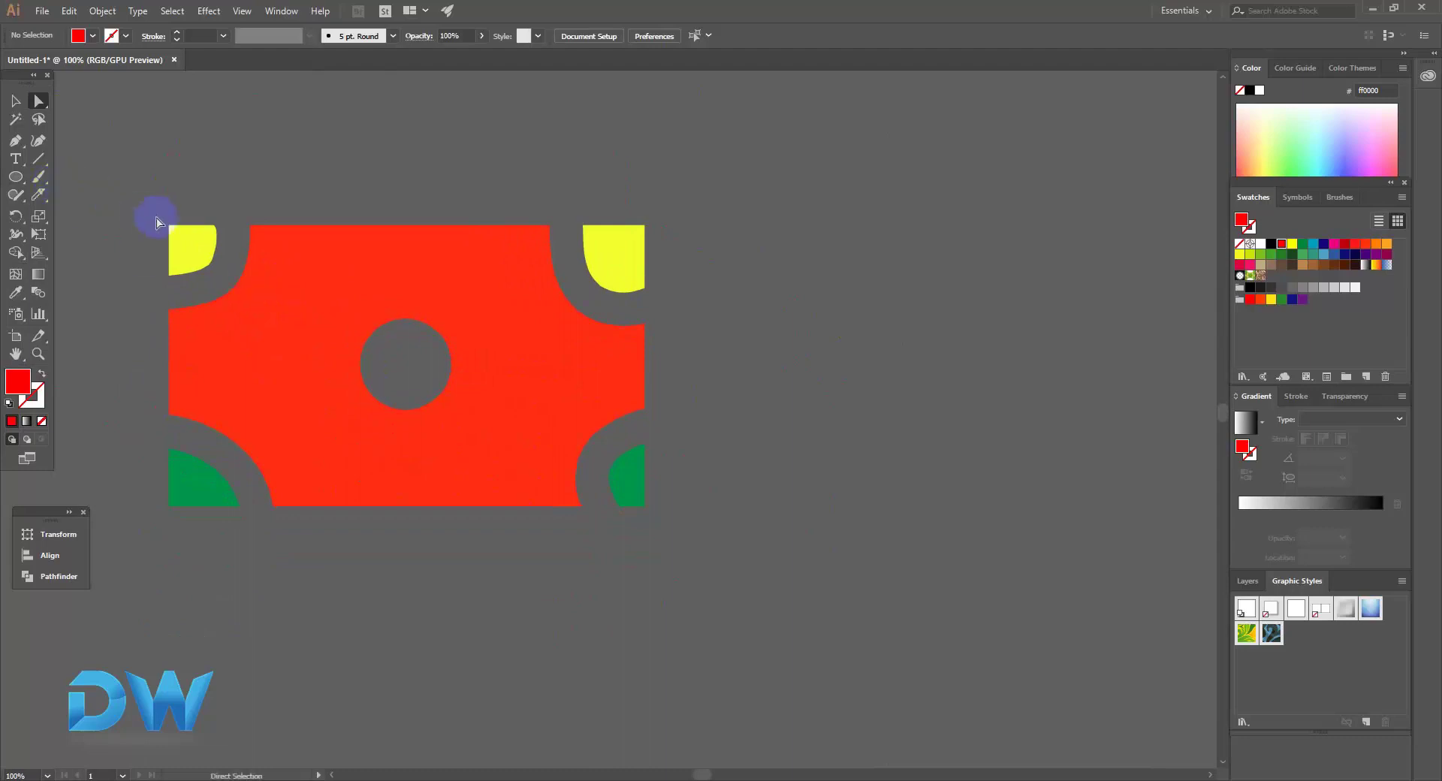
left_click(18, 160)
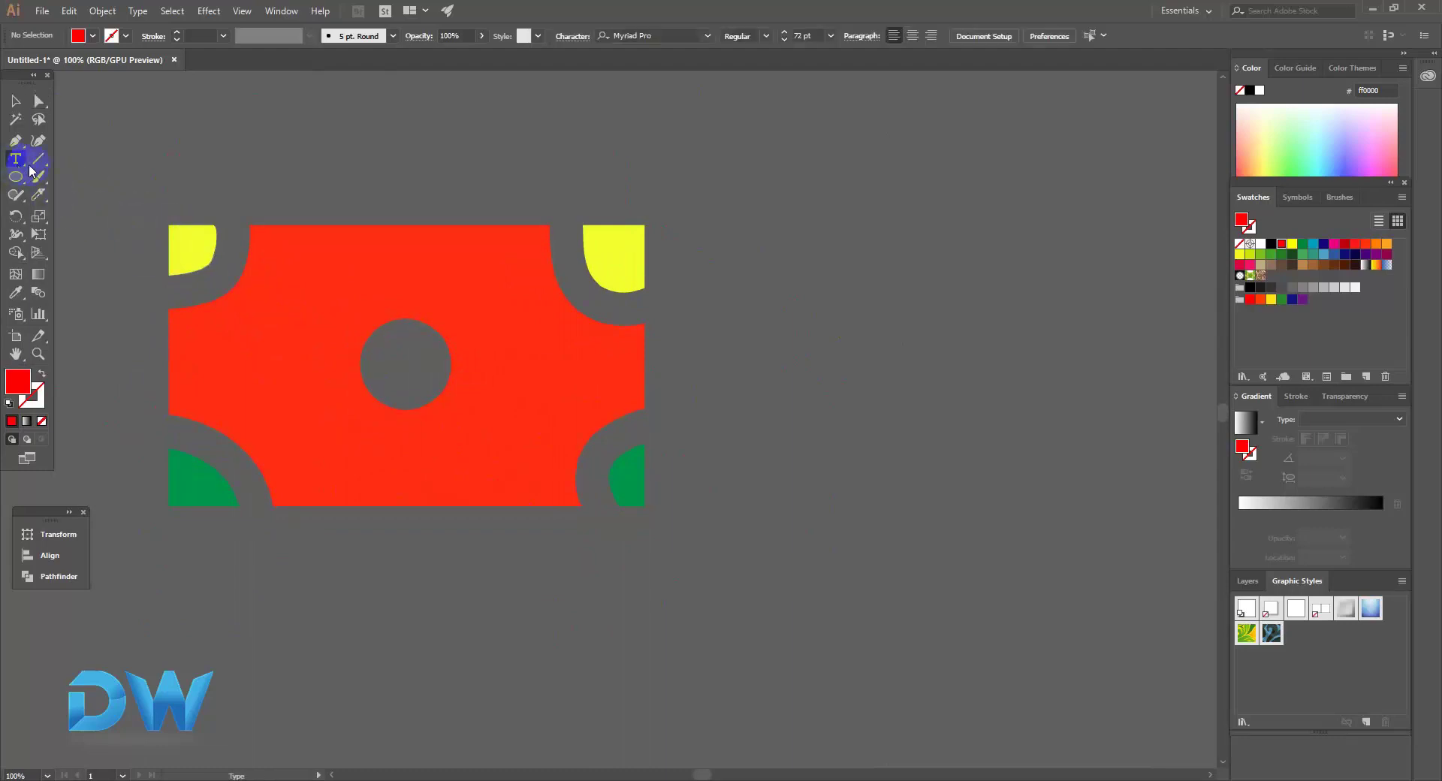
left_click(837, 263)
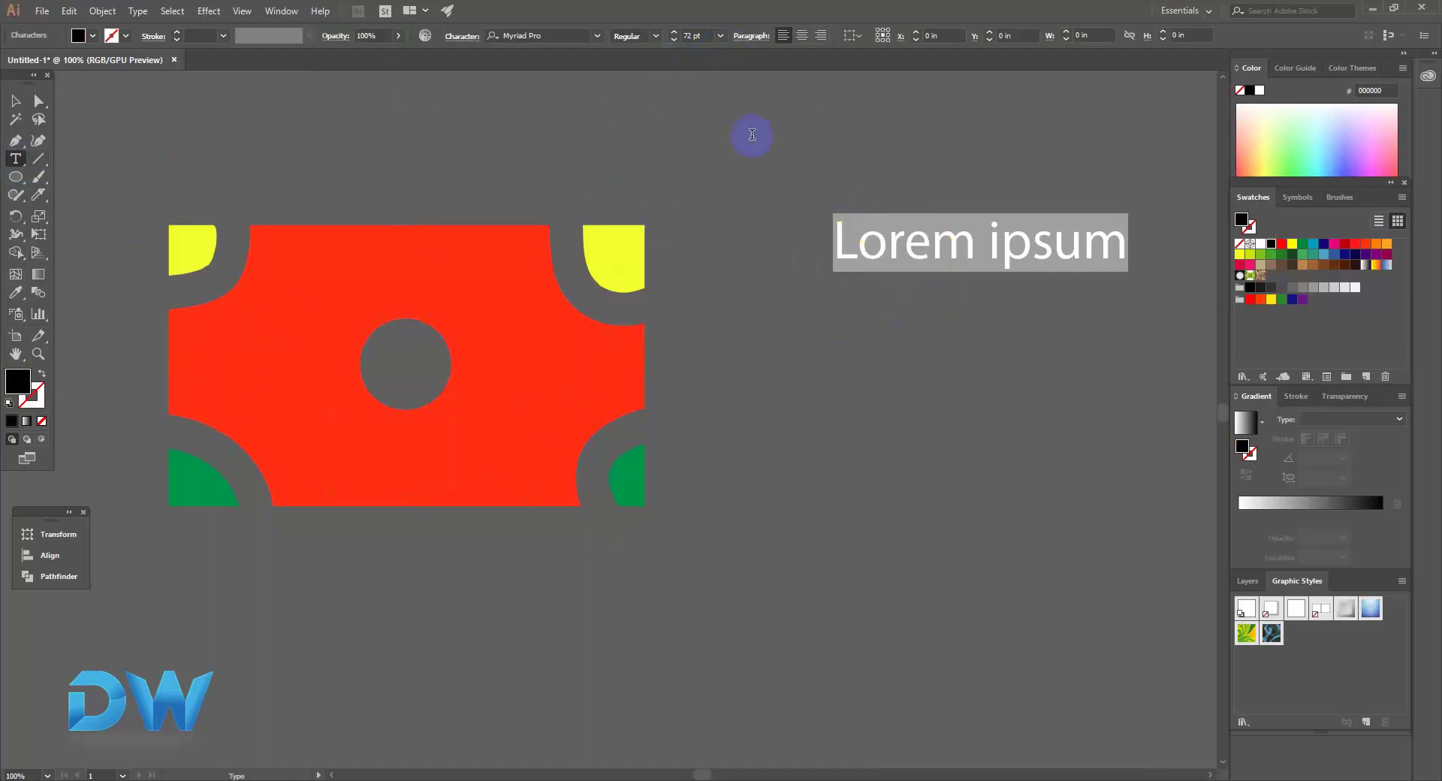
left_click(658, 40)
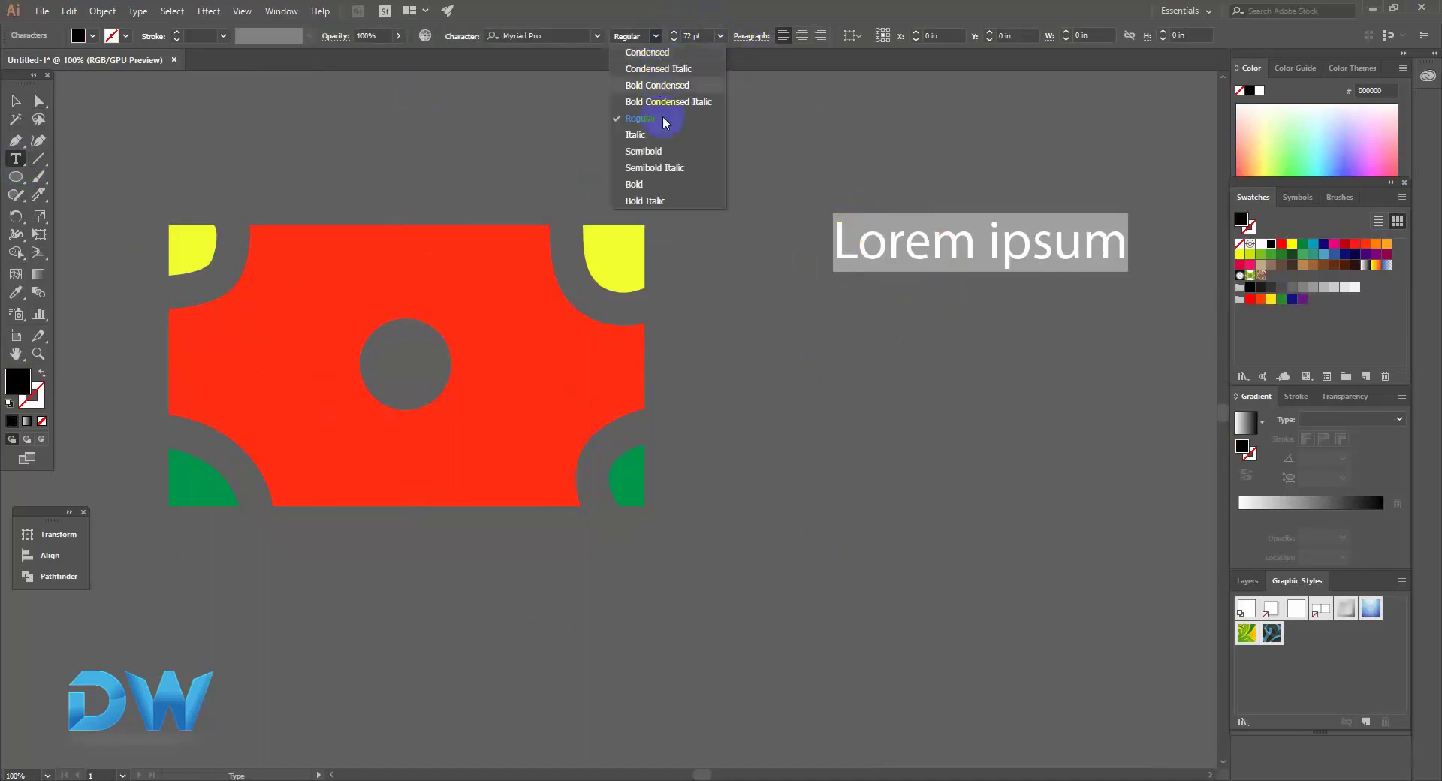
left_click(670, 184)
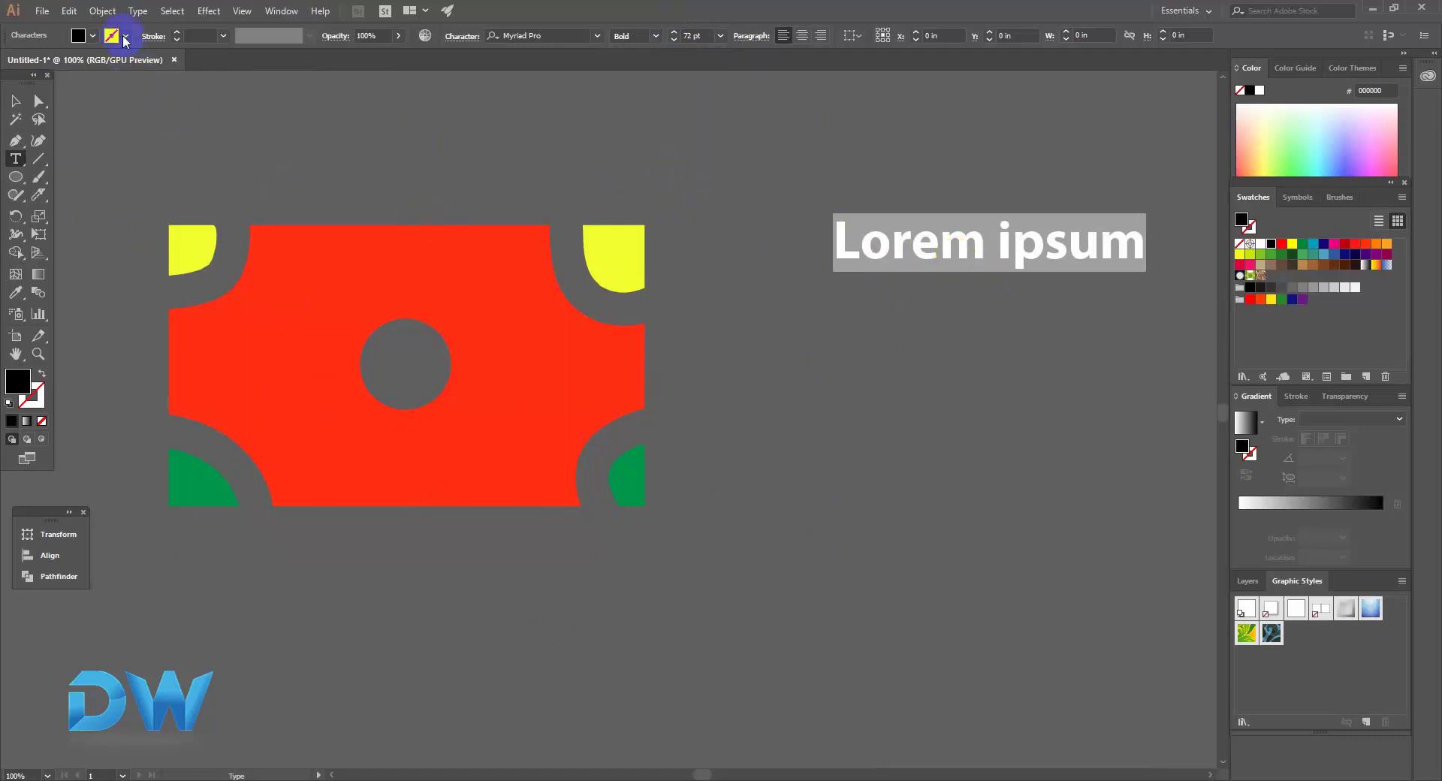
Step: Try the lowercase option on the whole placeholder text
left_click(136, 16)
mouse_move(331, 240)
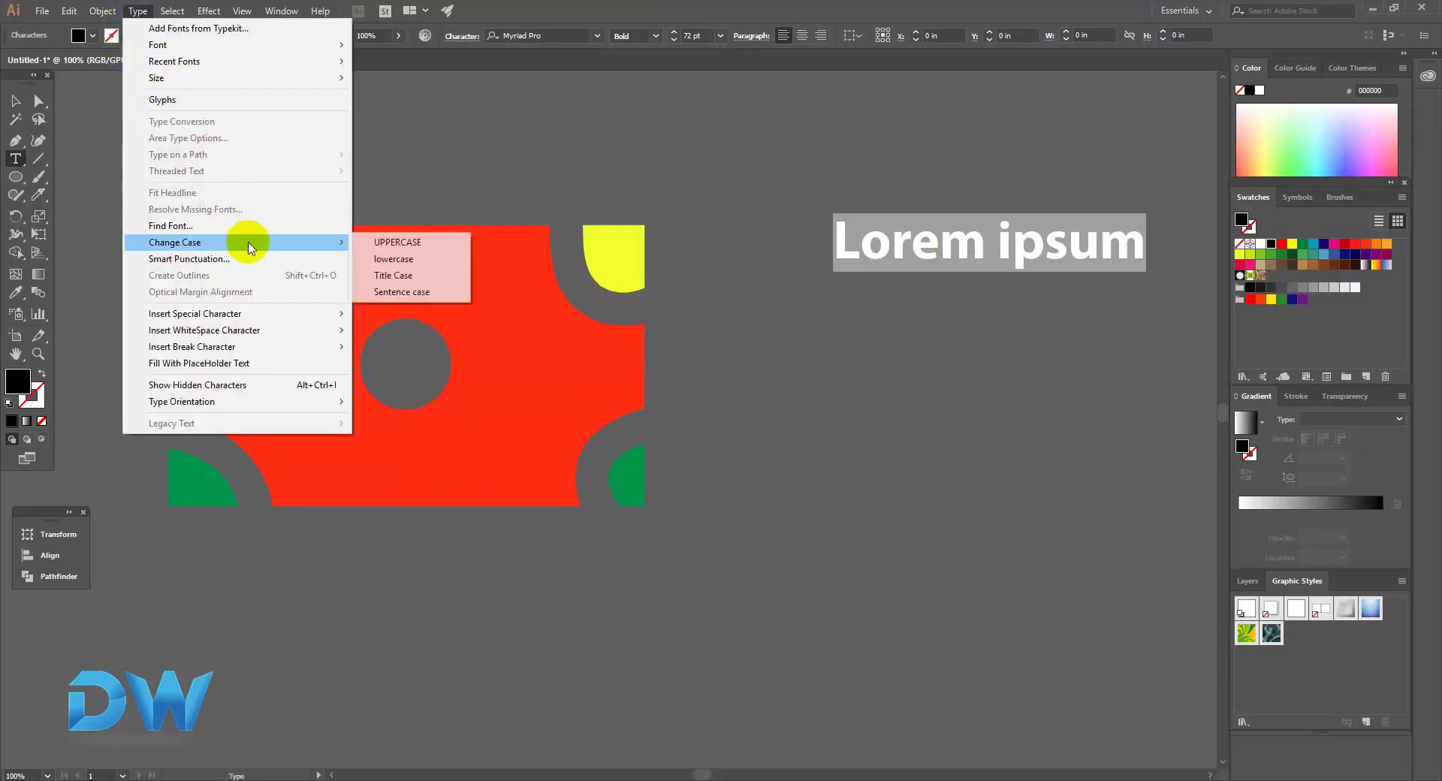
left_click(392, 258)
Step: Change the case of the placeholder text to UPPERCASE
left_click(137, 11)
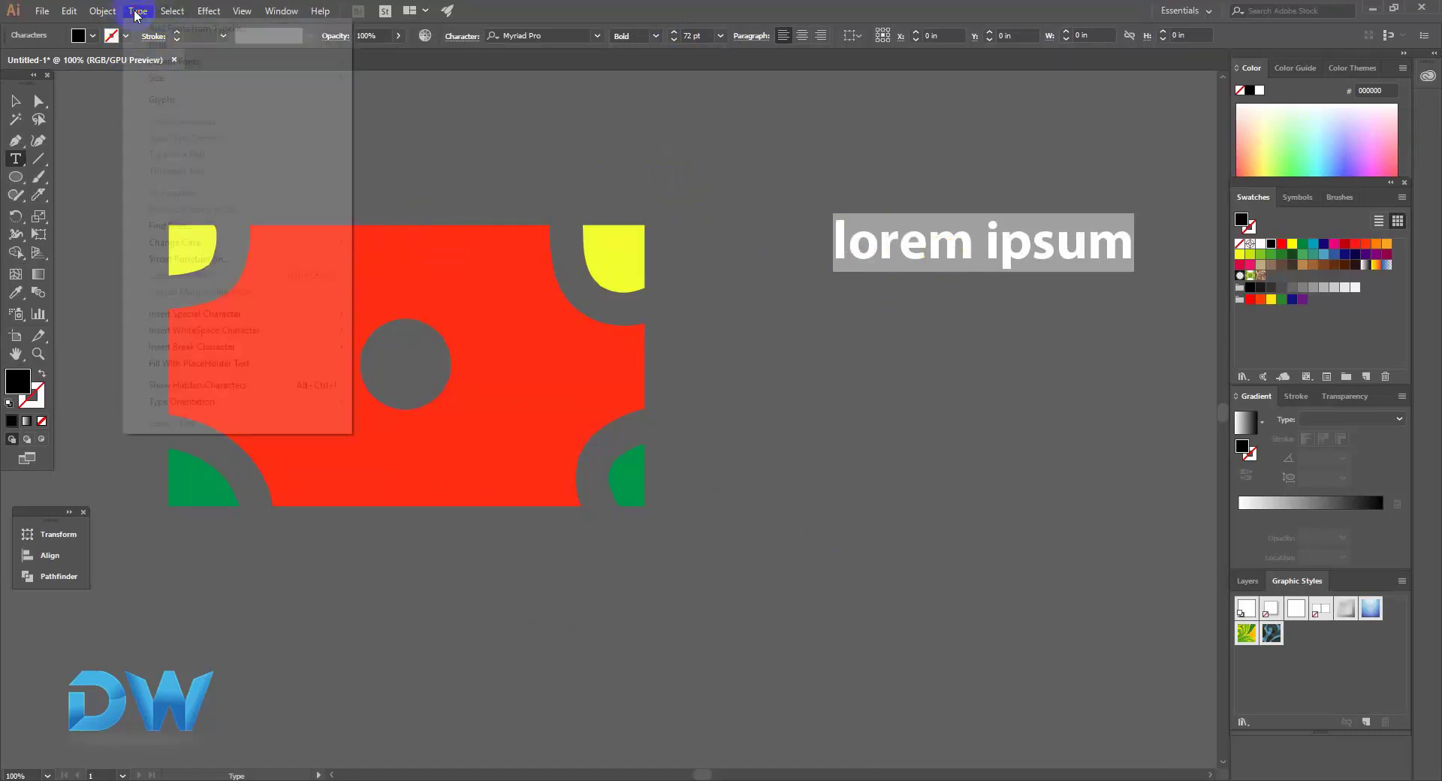
mouse_move(334, 242)
left_click(394, 241)
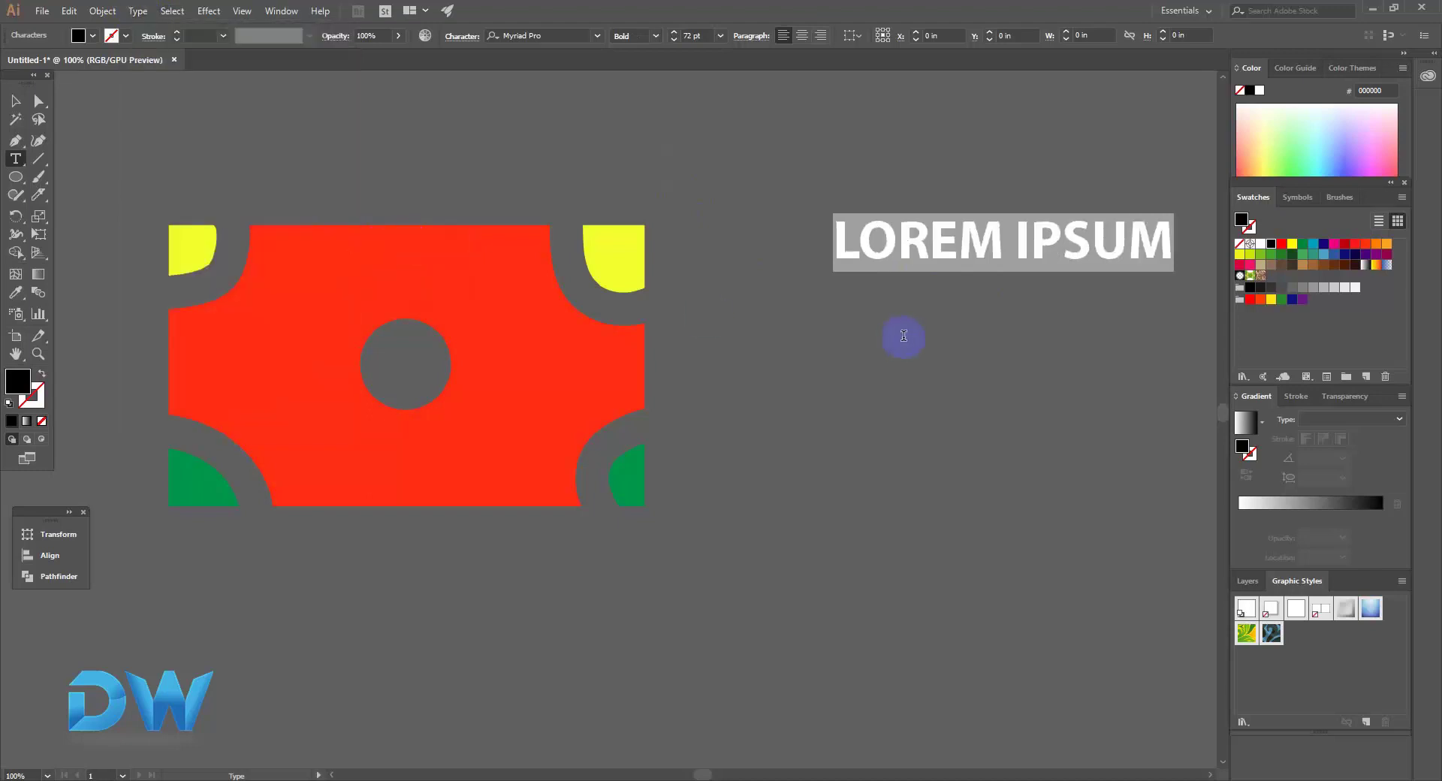
Step: Enlarge the LOREM IPSUM text to about 124.86 pt and place it clear of the red rectangle
left_click_drag(954, 239, 808, 273)
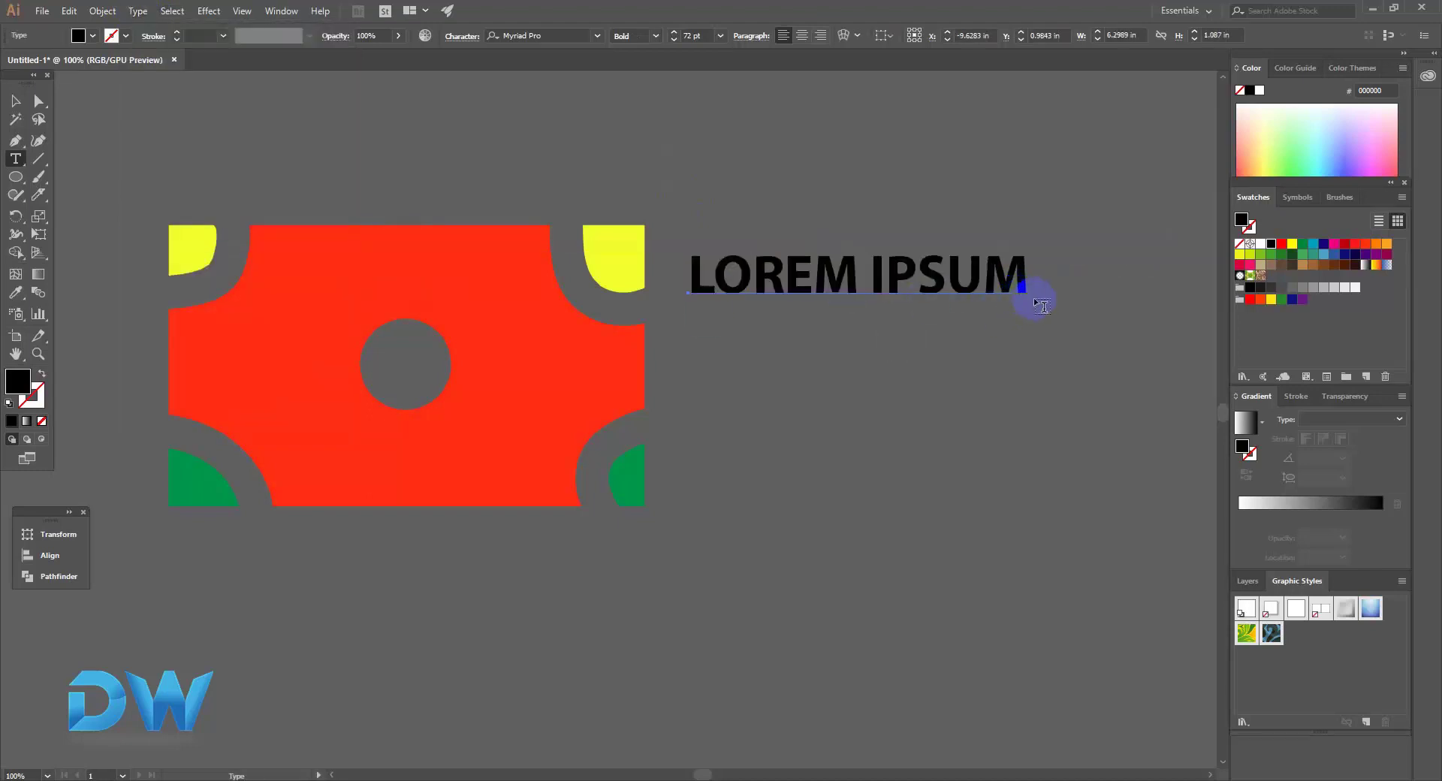
left_click(13, 102)
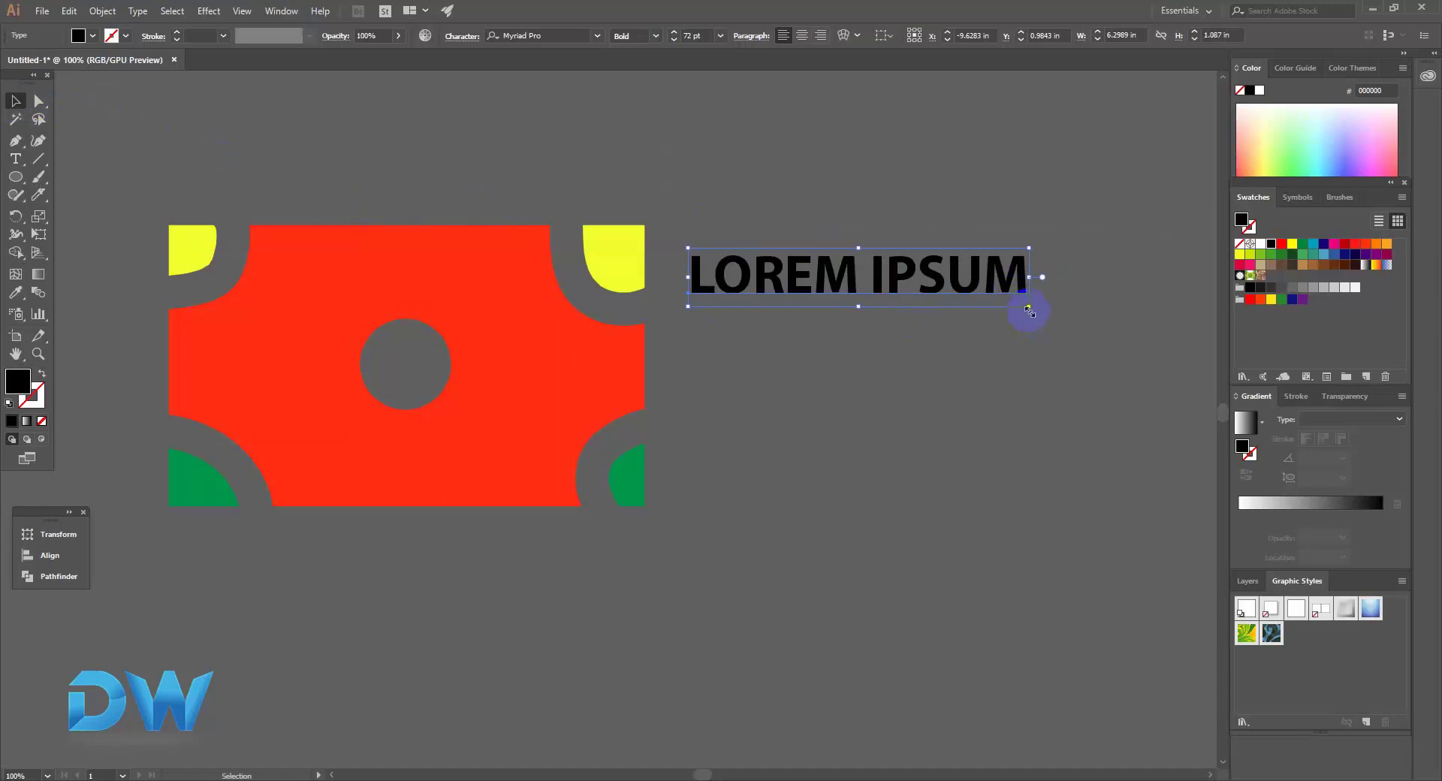
left_click_drag(1032, 310, 1158, 333)
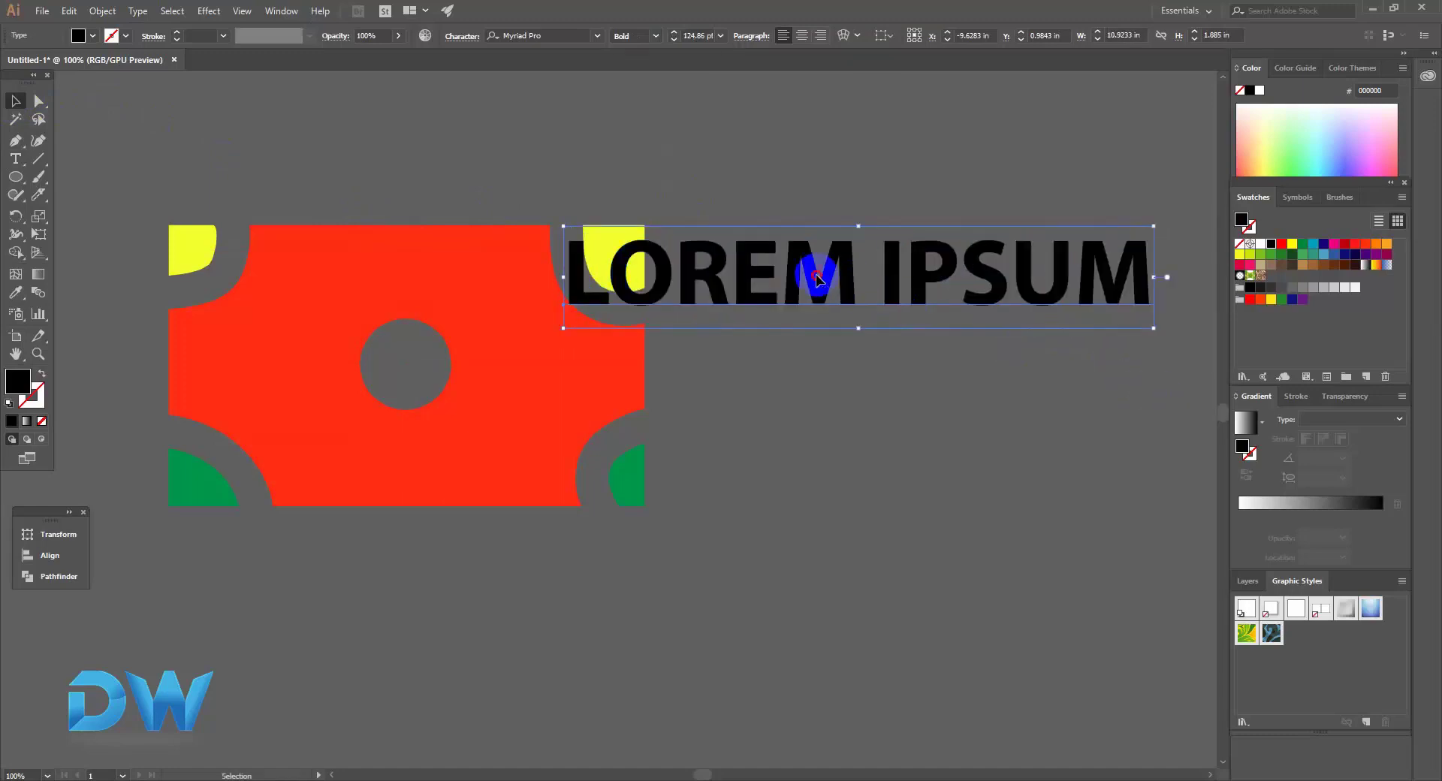
left_click_drag(774, 297, 907, 349)
Step: Convert the enlarged LOREM IPSUM text to outlines
left_click_drag(828, 419, 524, 393)
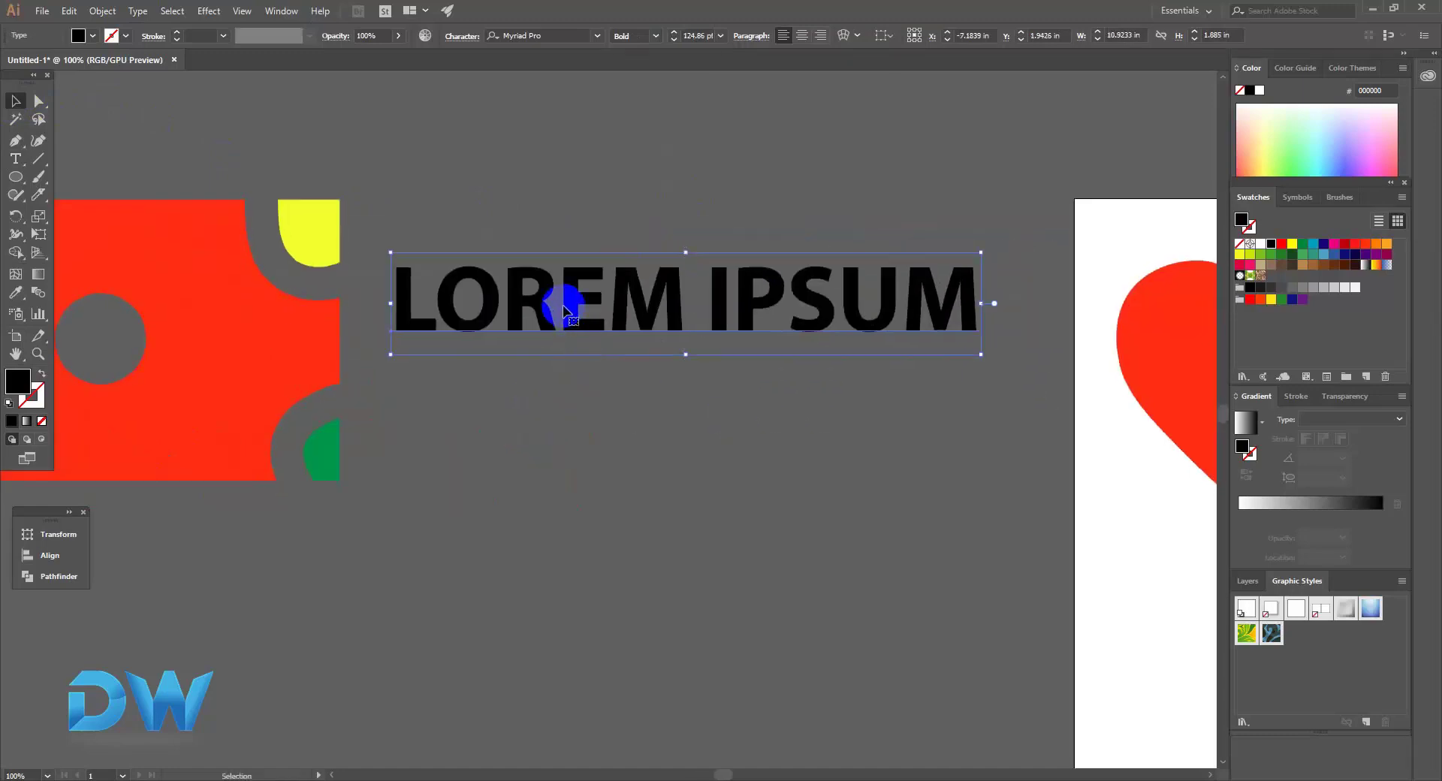
right_click(563, 304)
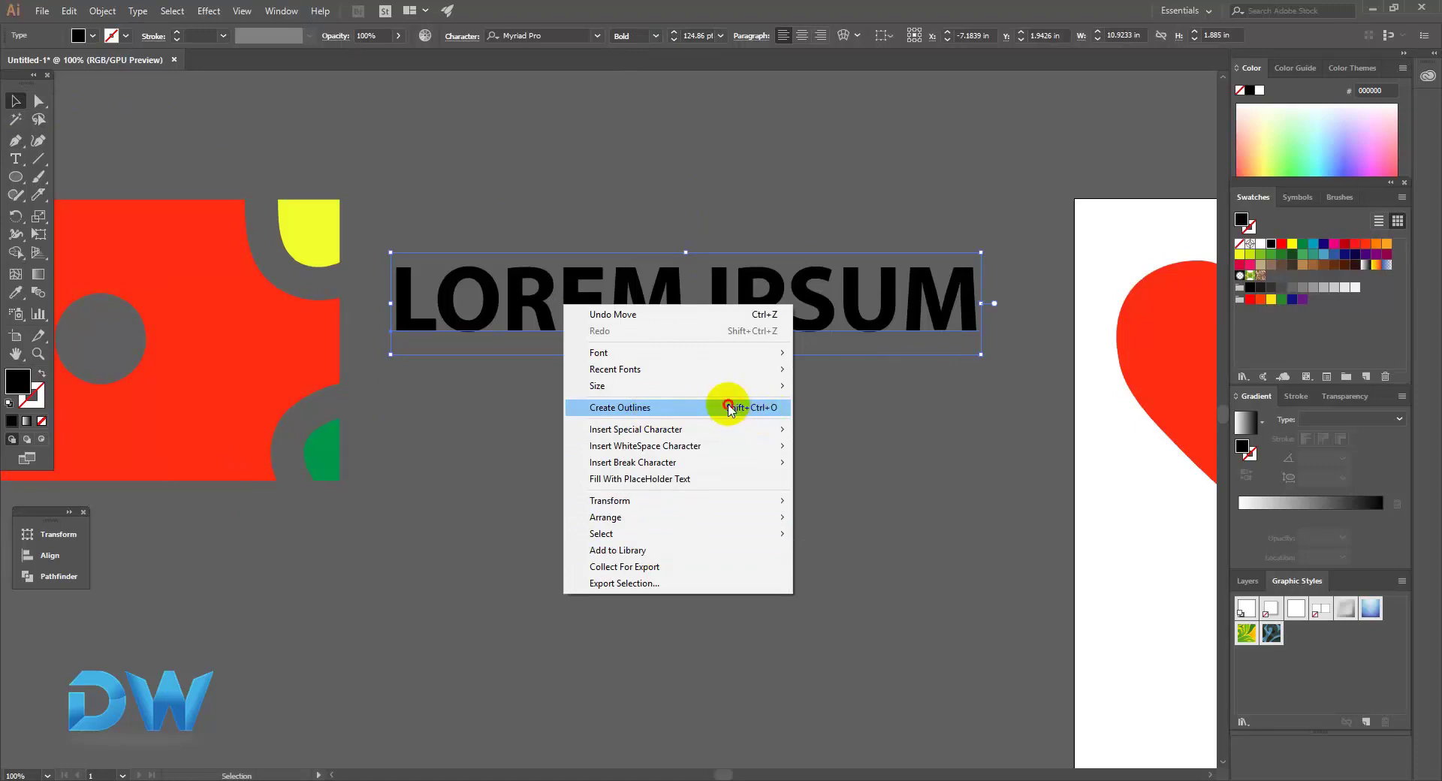
left_click(729, 407)
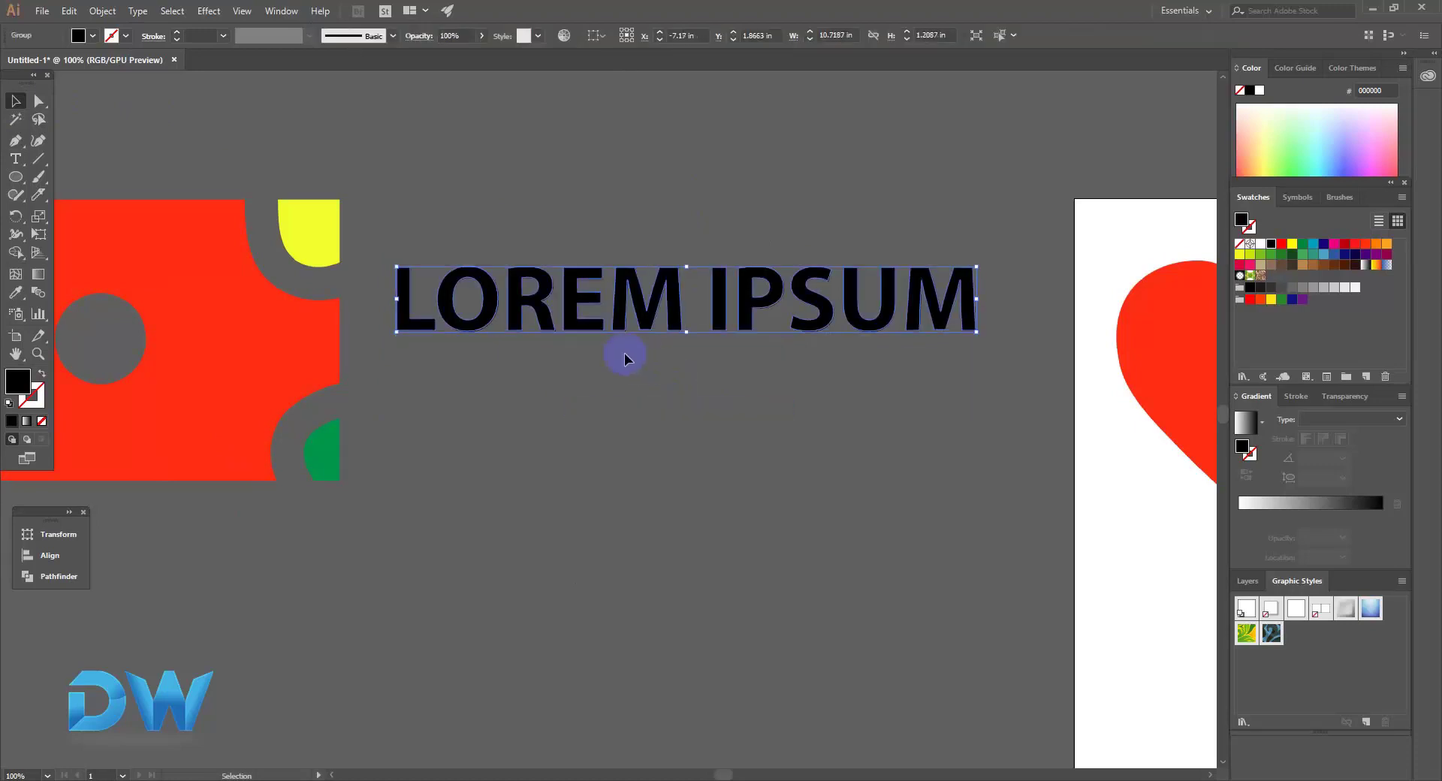
Step: Cut the outlined text with the Knife tool along a slanting path from above the final M down through IPSUM, and deselect it
left_click(42, 196)
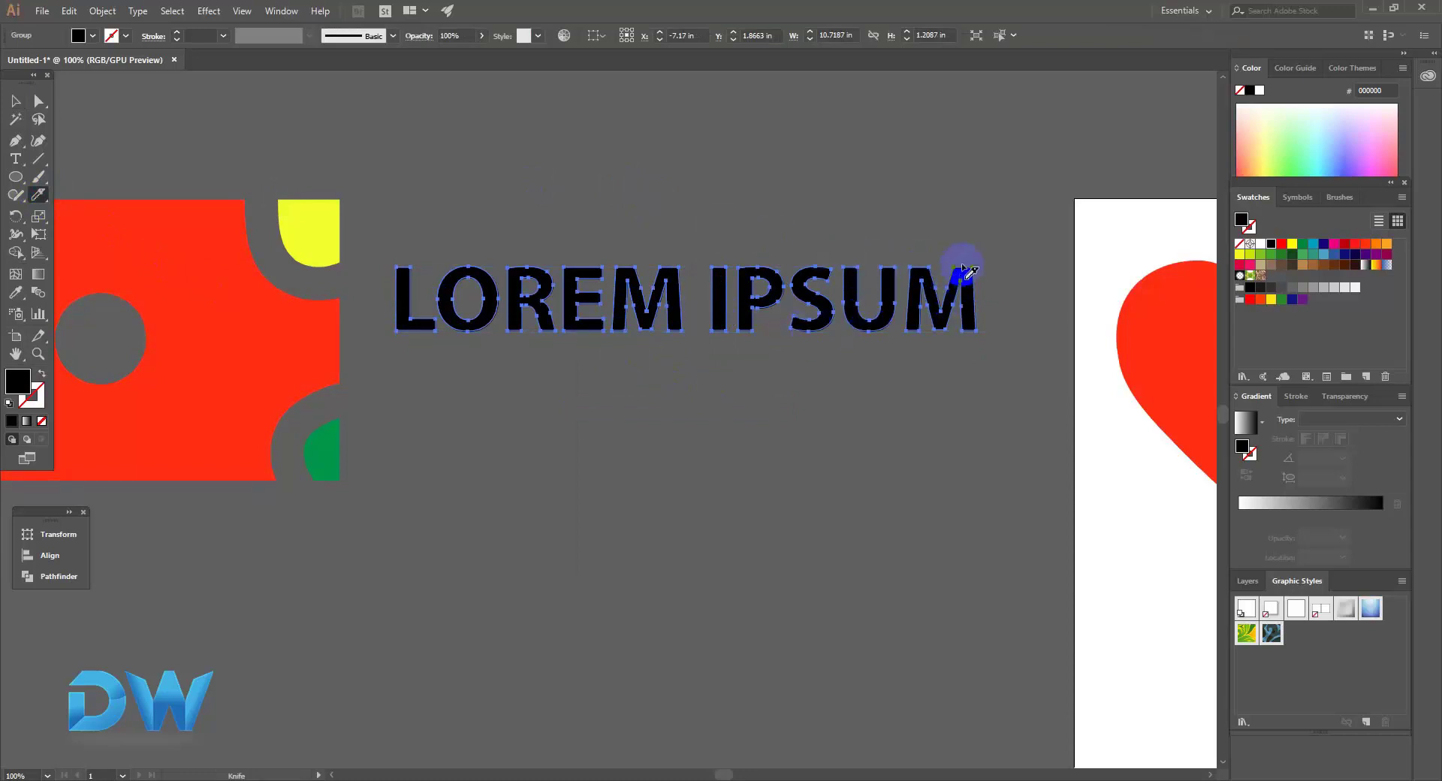
mouse_move(984, 249)
left_mouse_down()
mouse_move(733, 312)
mouse_move(622, 362)
left_mouse_up()
left_click(47, 98)
left_click(886, 367)
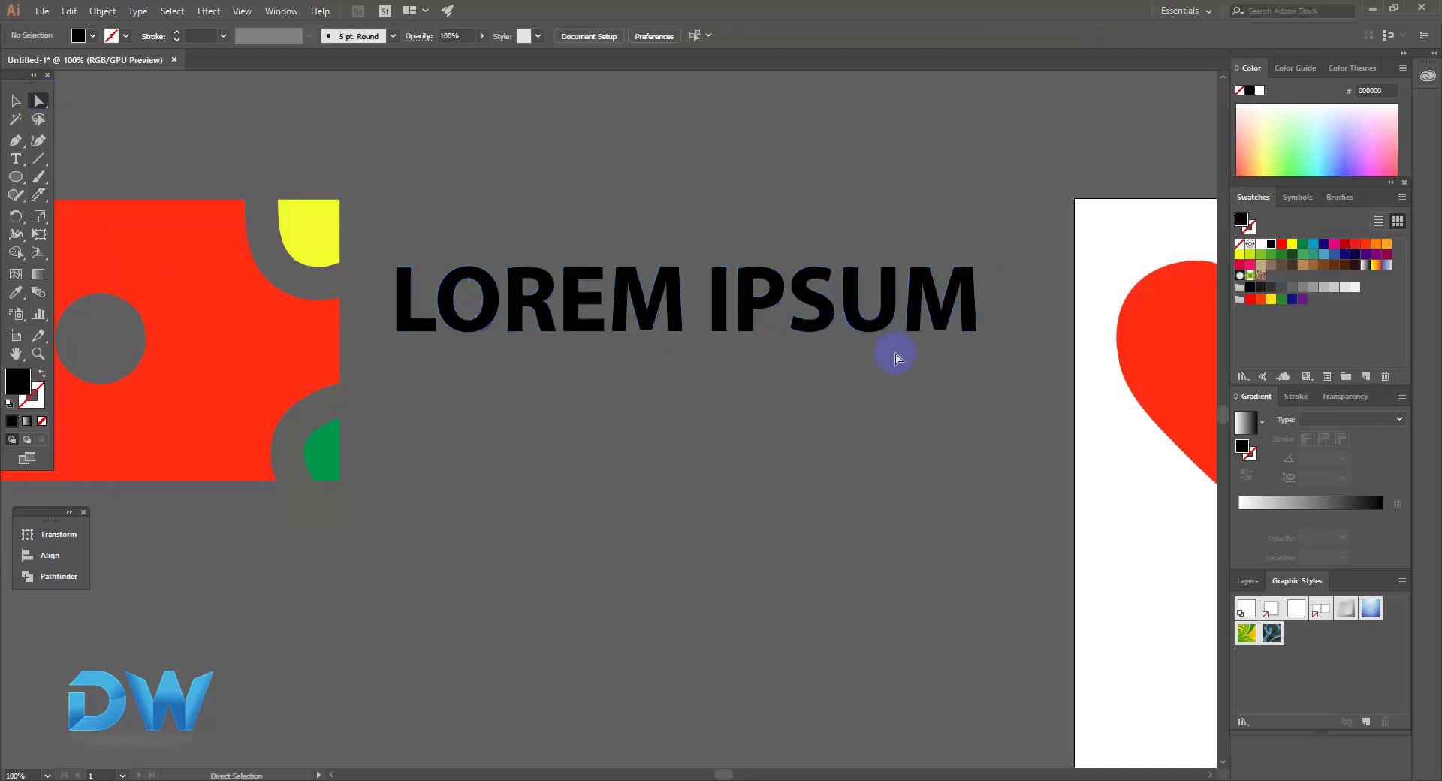
Step: Fill the lower cut pieces of the S, U and M in IPSUM with yellow (ffff00)
left_click(876, 311)
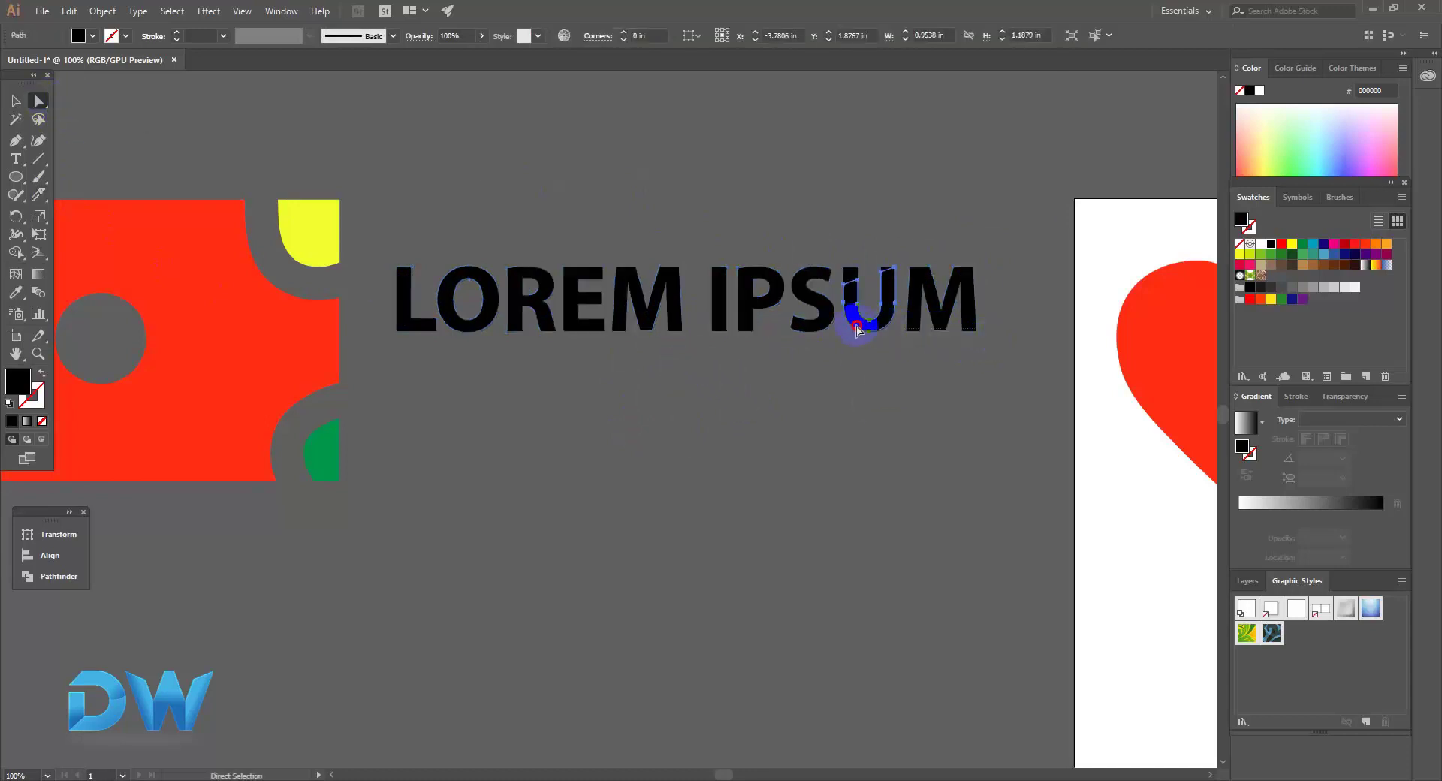
left_click(808, 312)
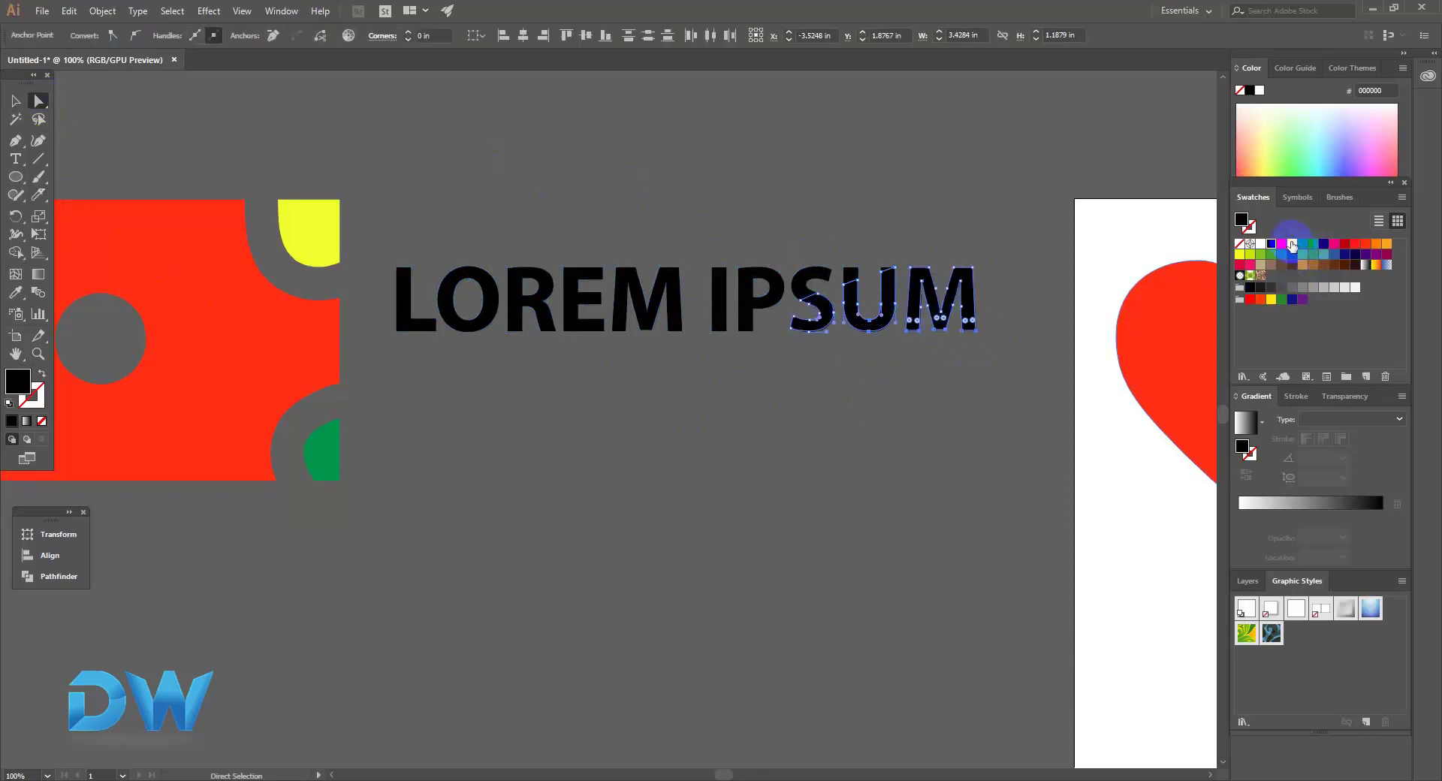
left_click(1292, 244)
left_click(943, 232)
Step: Cut the outlined word LOREM with the Knife tool along a roughly horizontal path through the middle of its letters
left_click(821, 325)
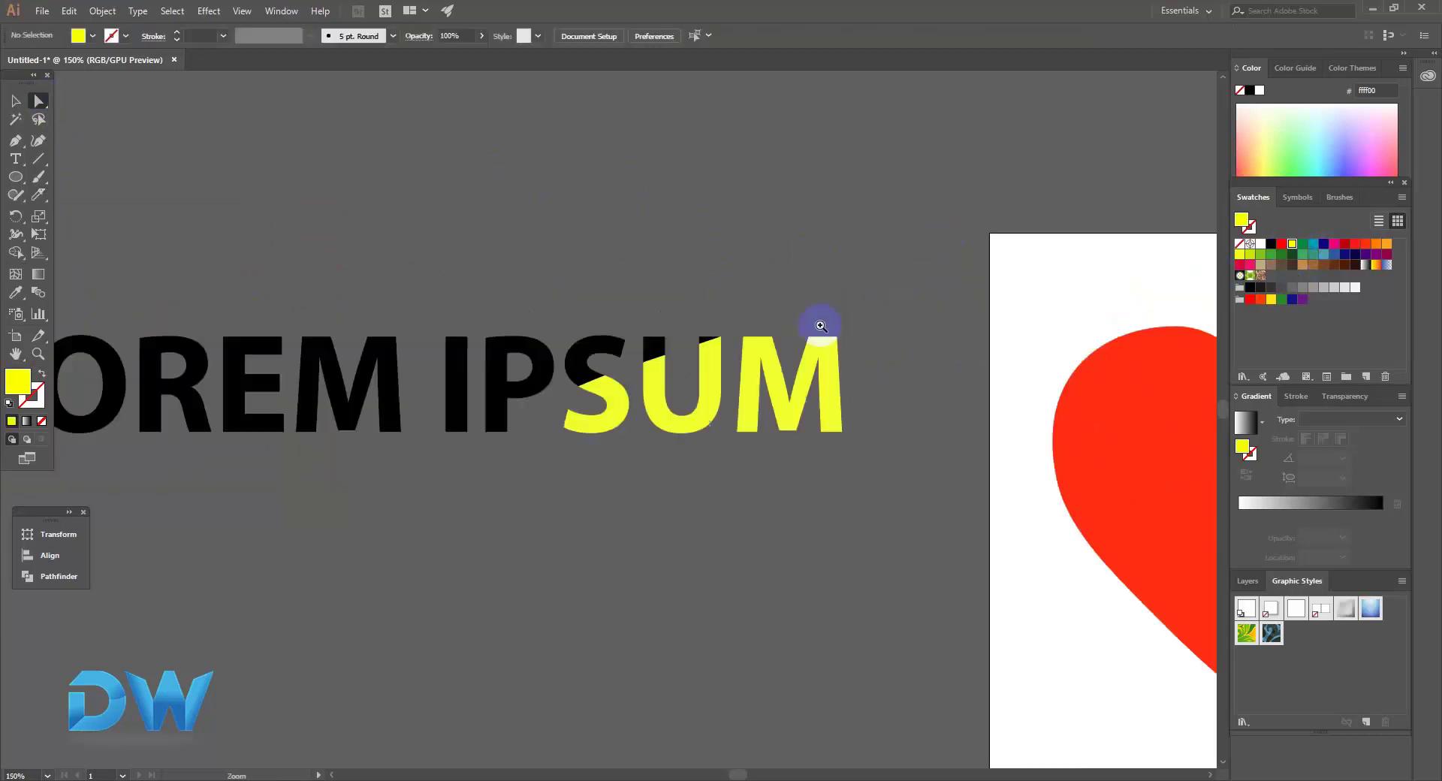
left_click_drag(334, 454, 689, 409)
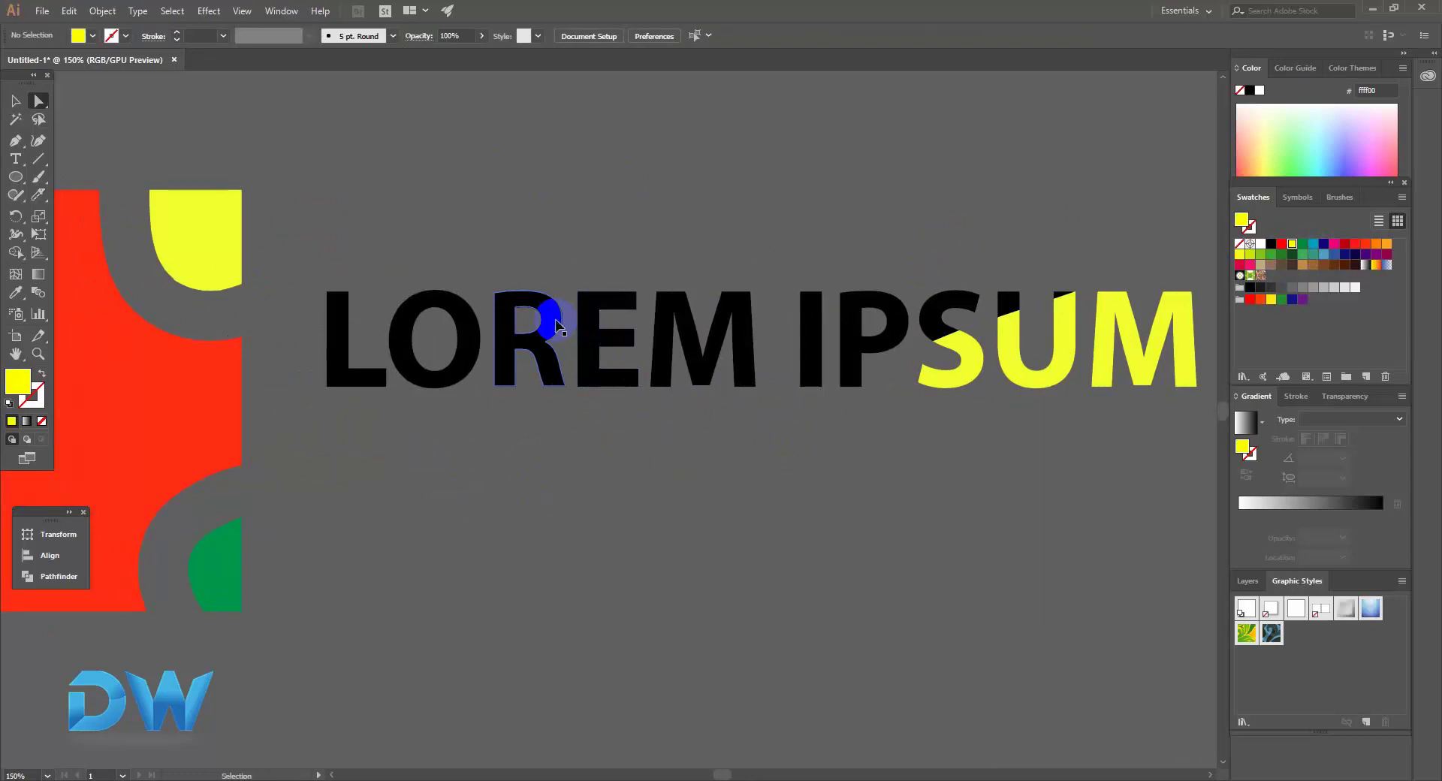
left_click(598, 345, "ctrl")
left_click(39, 195)
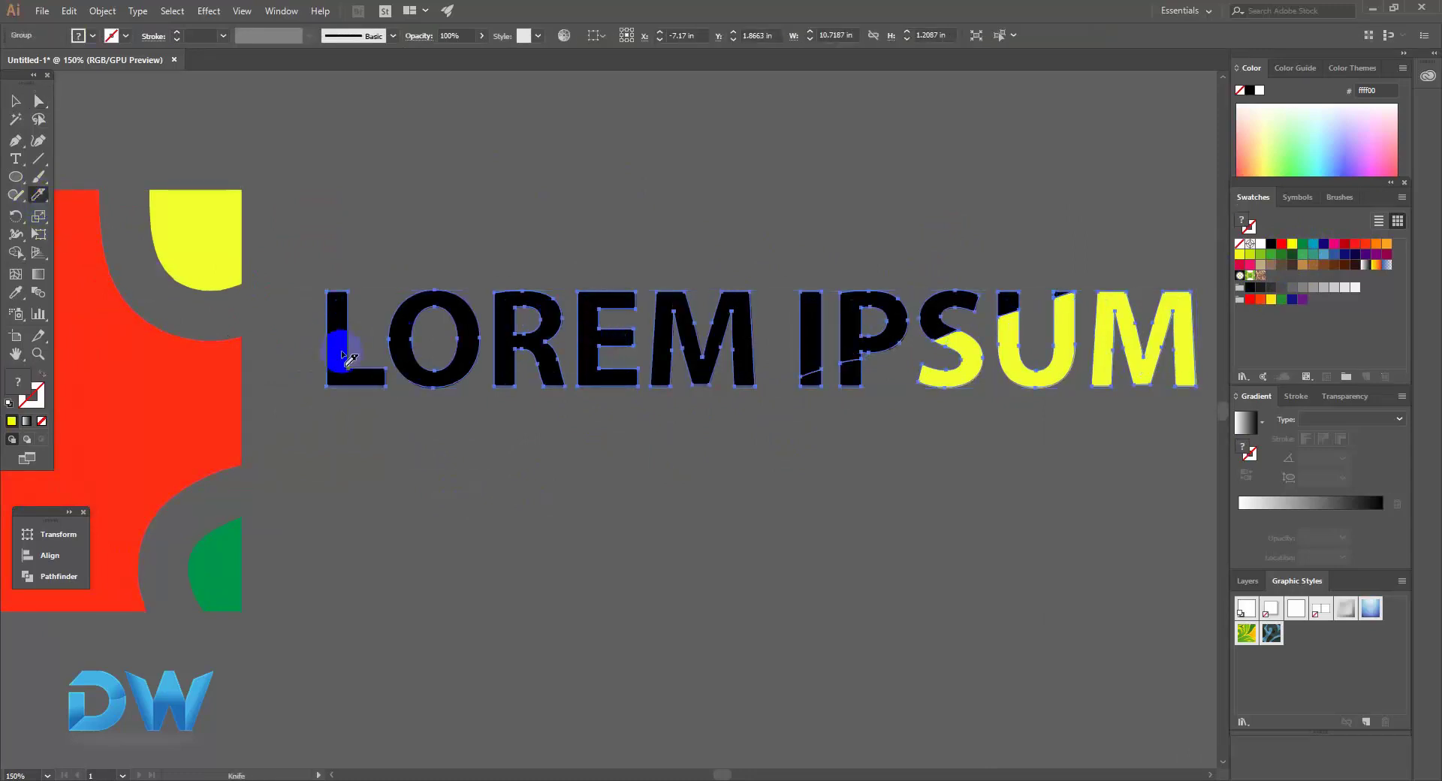
mouse_move(432, 329)
left_mouse_down()
mouse_move(746, 333)
mouse_move(781, 302)
left_mouse_up()
left_click_drag(721, 217, 671, 203)
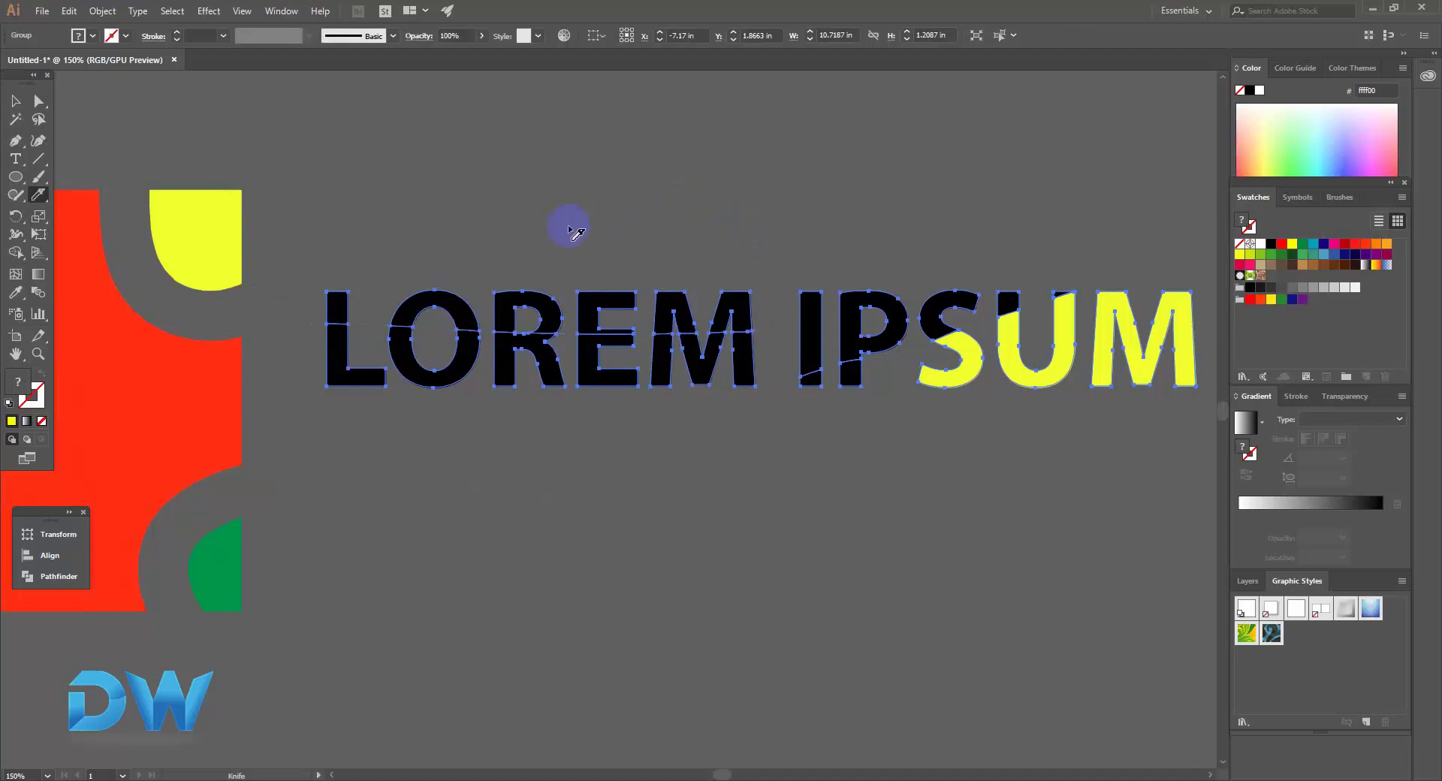
Step: Fill the upper cut pieces of all the letters in LOREM with red (ff0000)
left_click(41, 101)
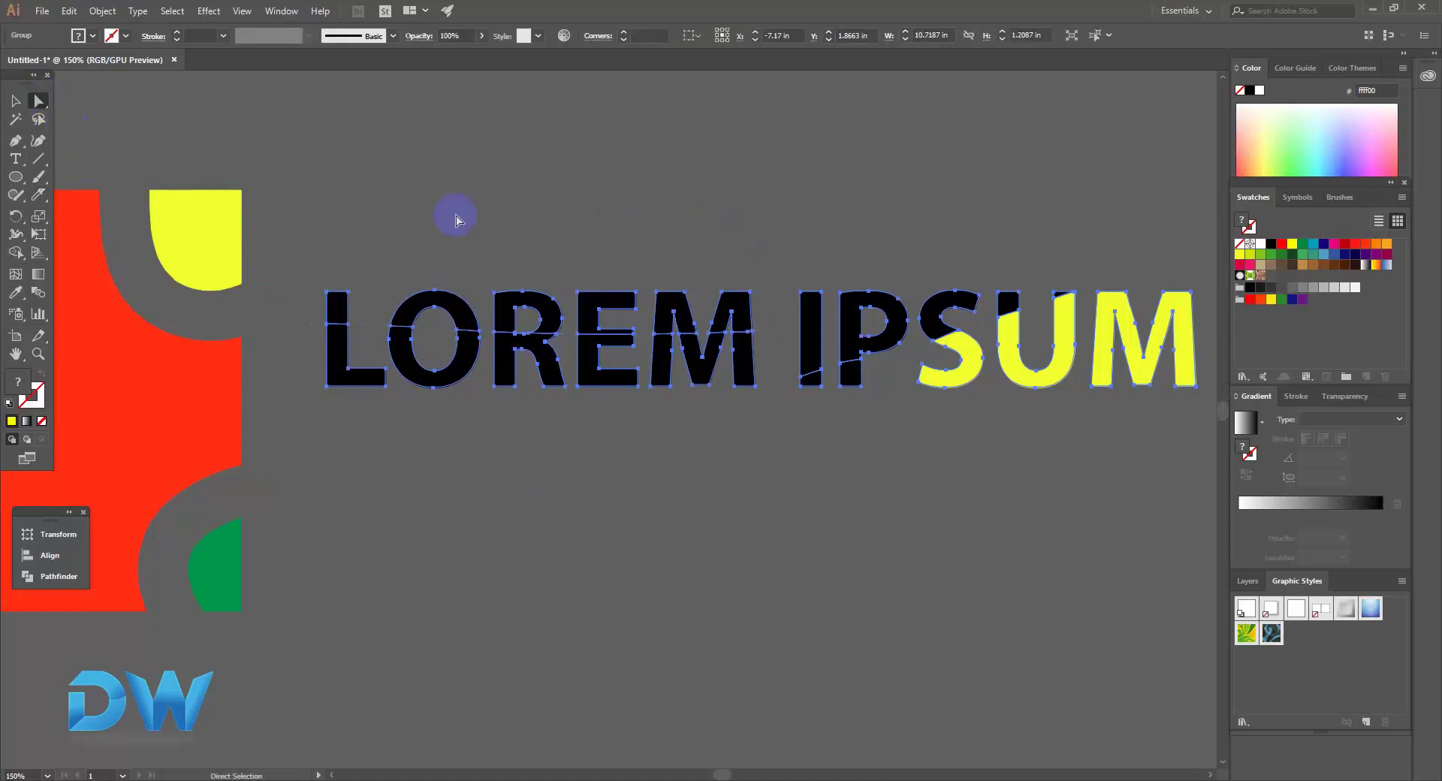
left_click(342, 274)
left_click_drag(479, 300, 766, 312)
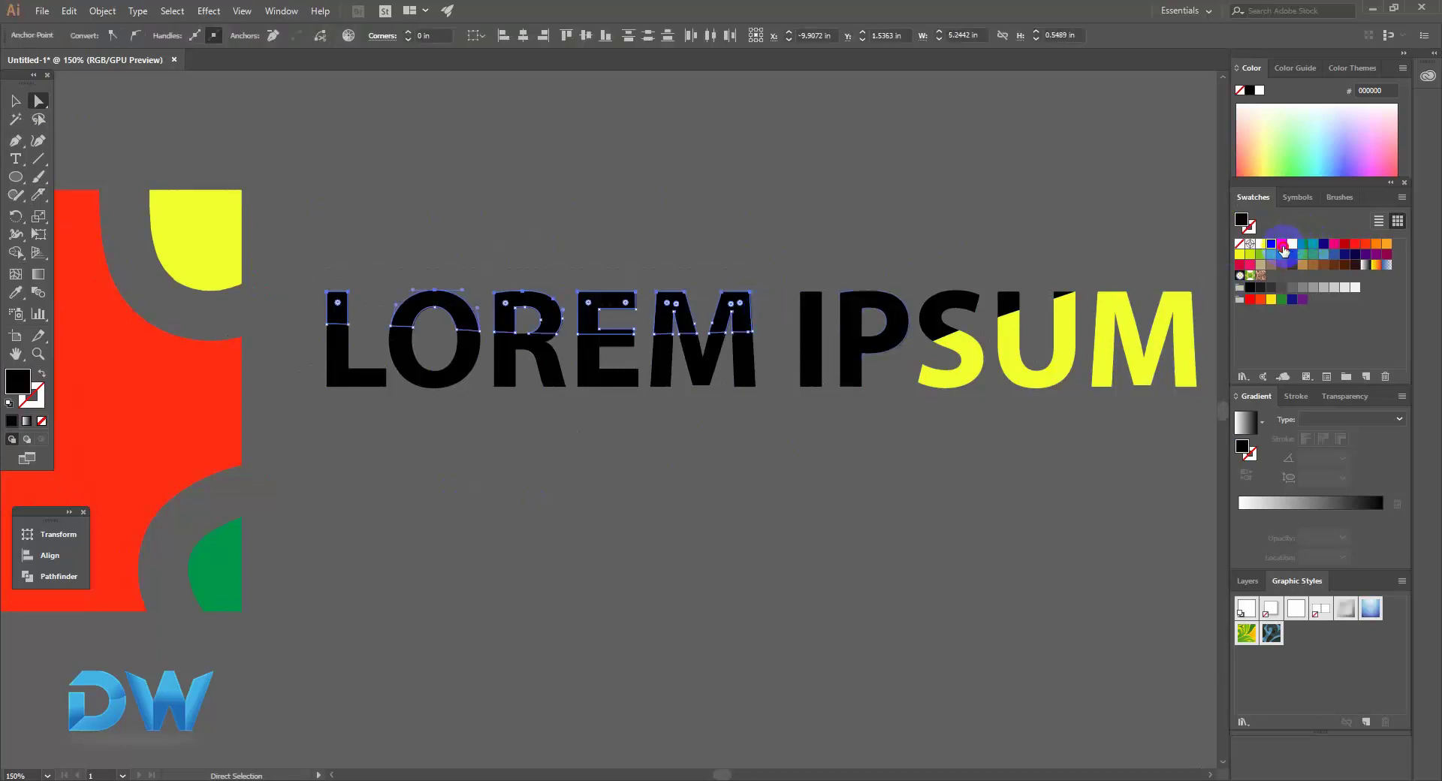
left_click(1283, 251)
left_click(772, 379)
Step: Fill the lower cut pieces of the I and P in IPSUM with yellow (ffff00)
left_click_drag(773, 379, 648, 351)
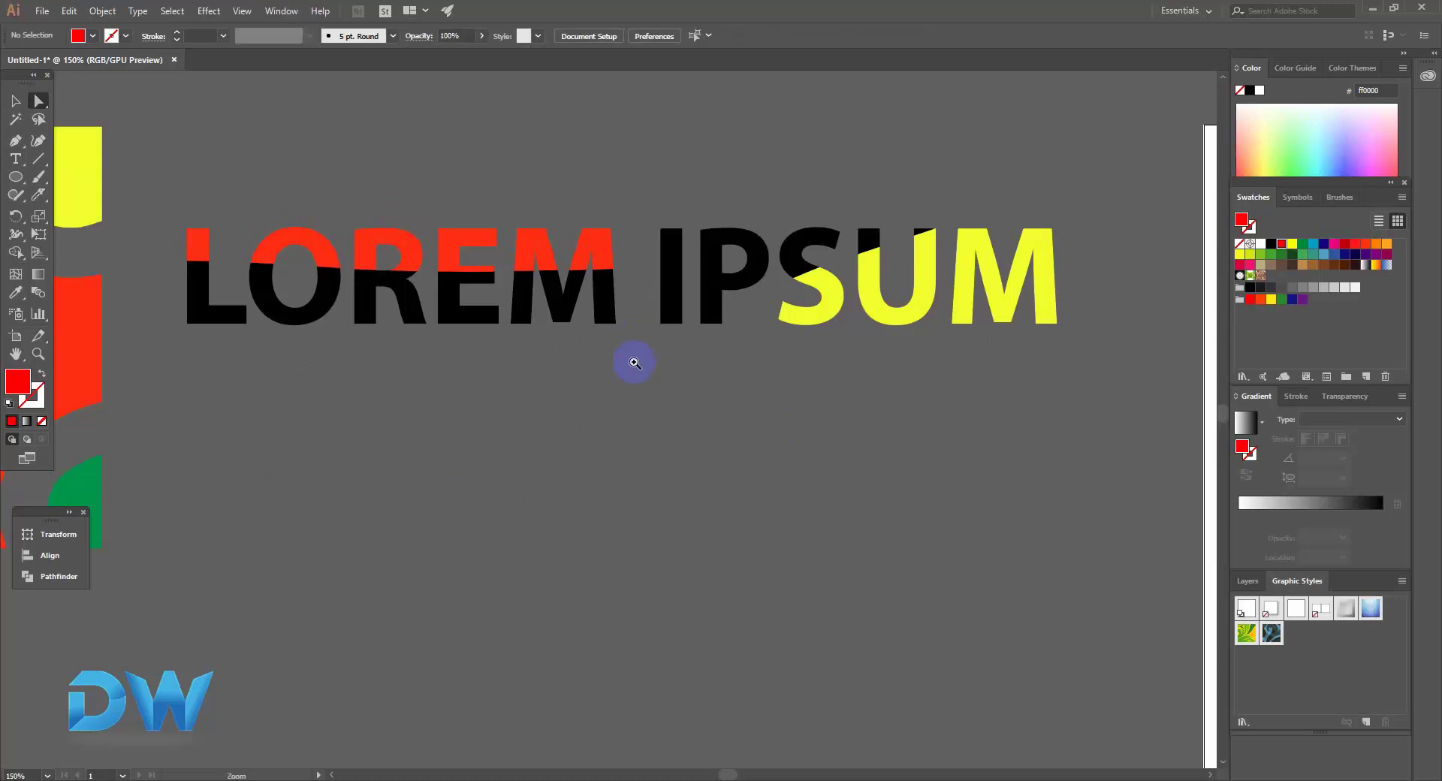
left_click(640, 368, "ctrl+alt")
left_click_drag(629, 451, 764, 380)
left_click_drag(627, 406, 546, 378)
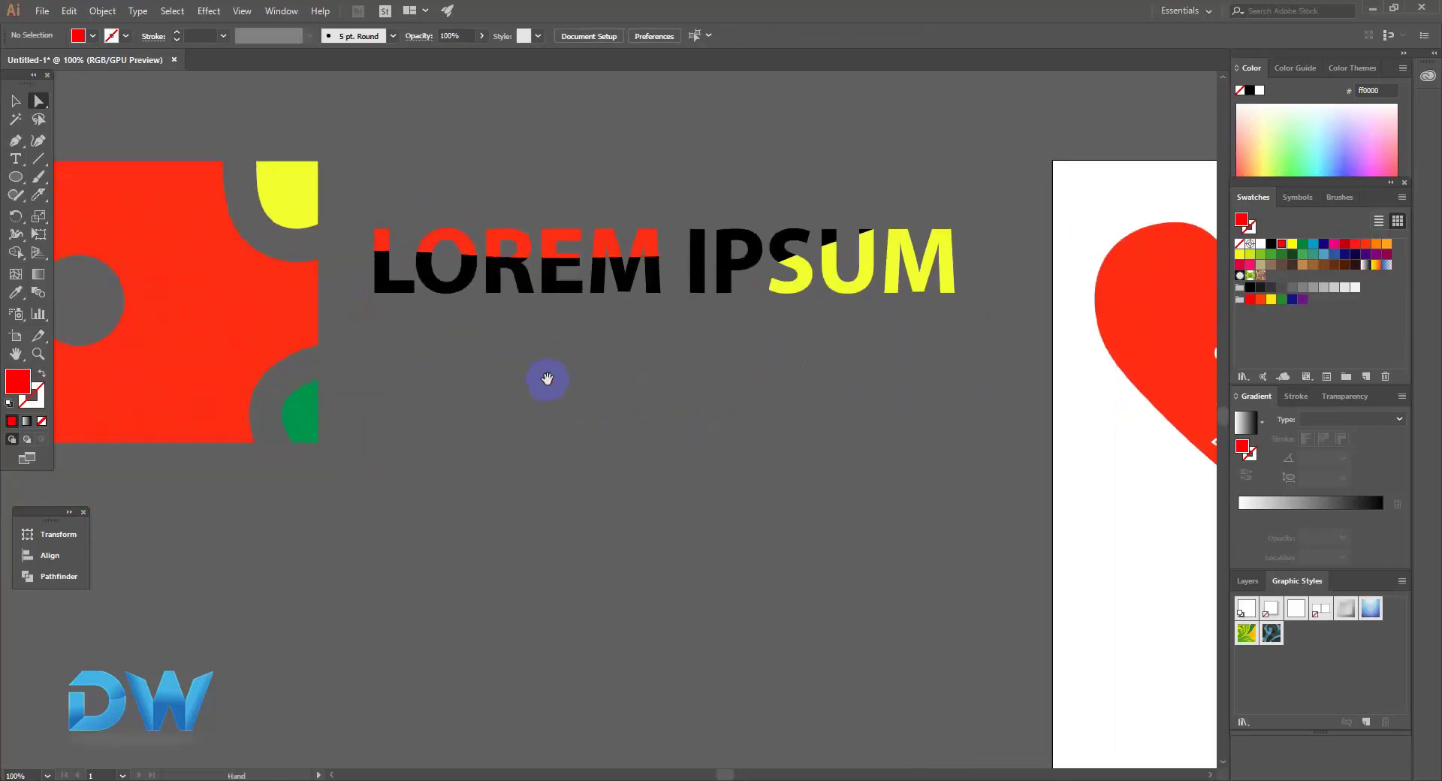
left_click(606, 340)
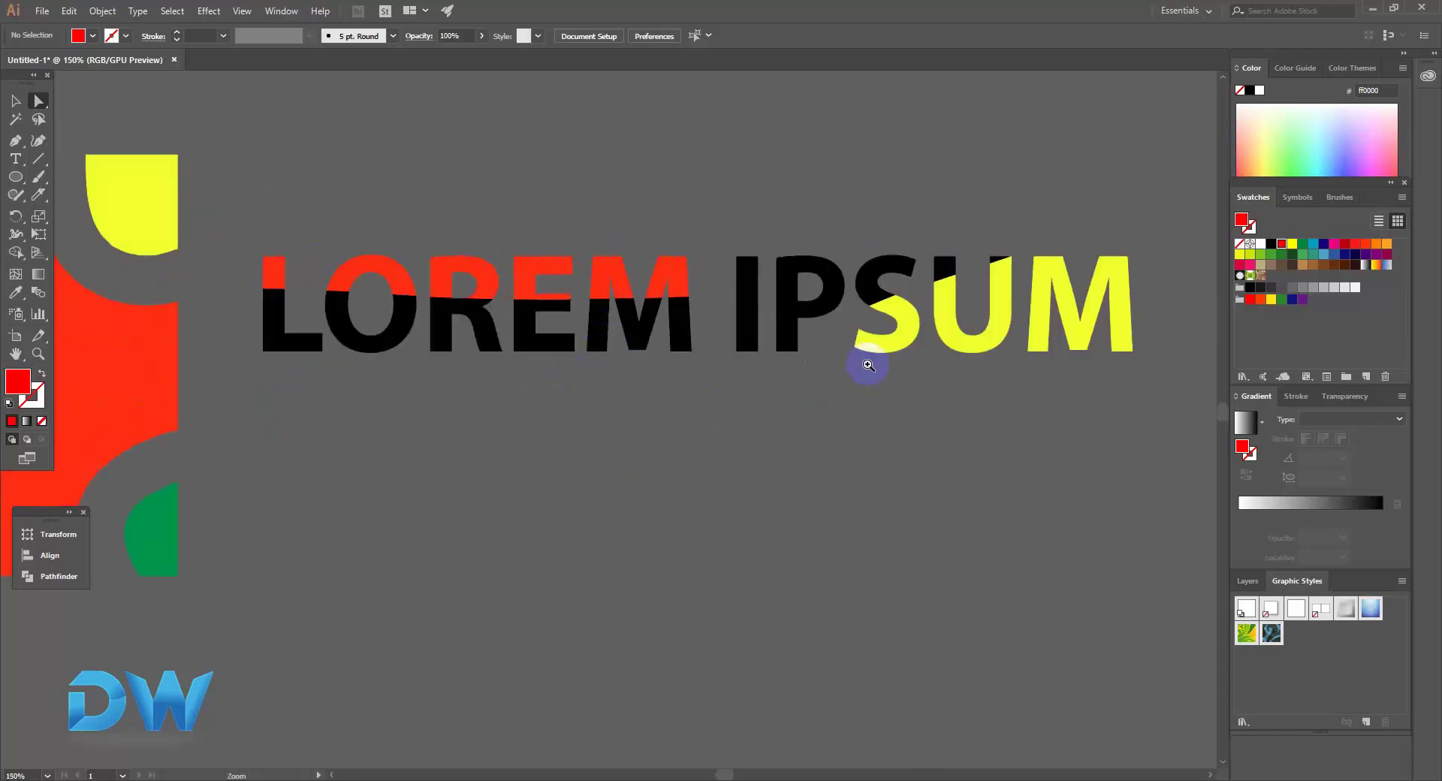
left_click(787, 347)
left_click(1291, 243)
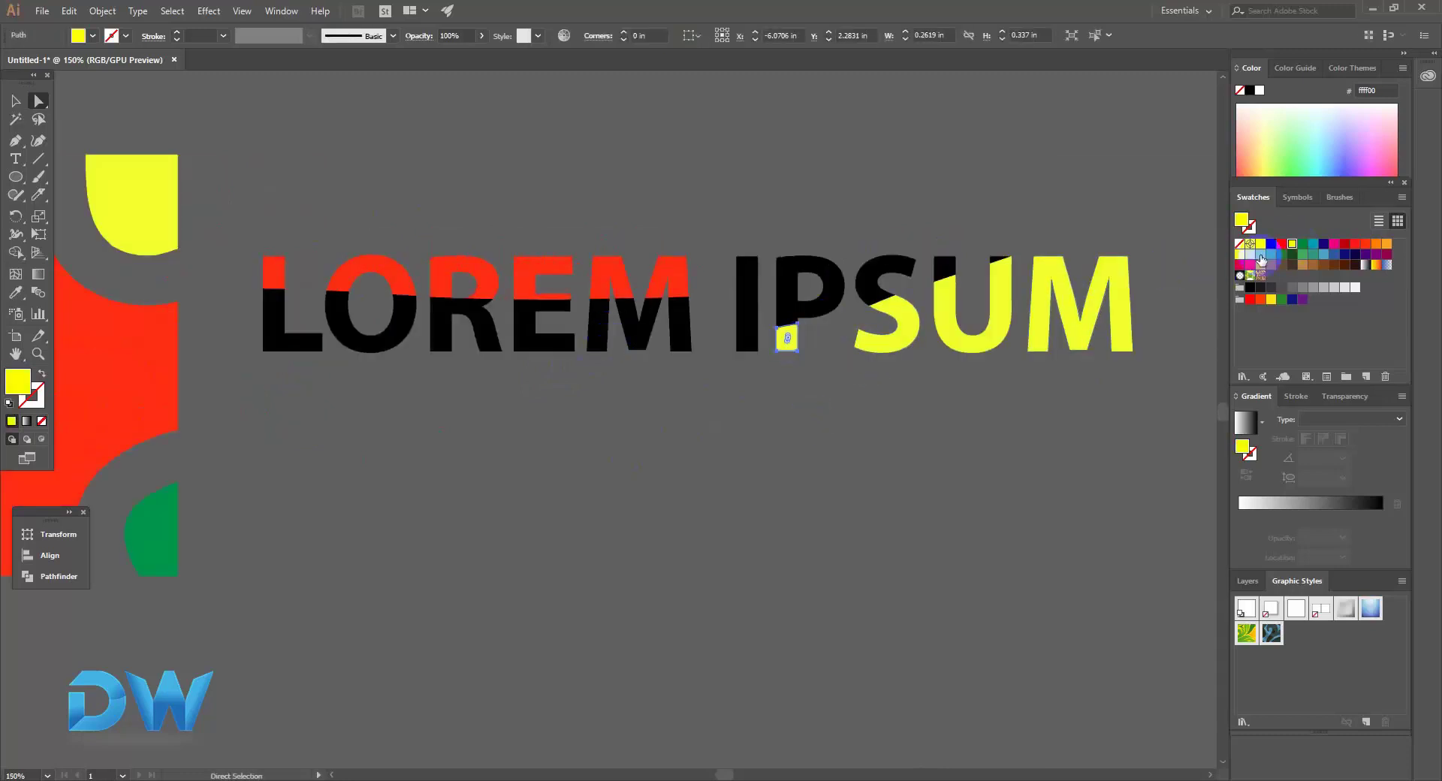
left_click(746, 343)
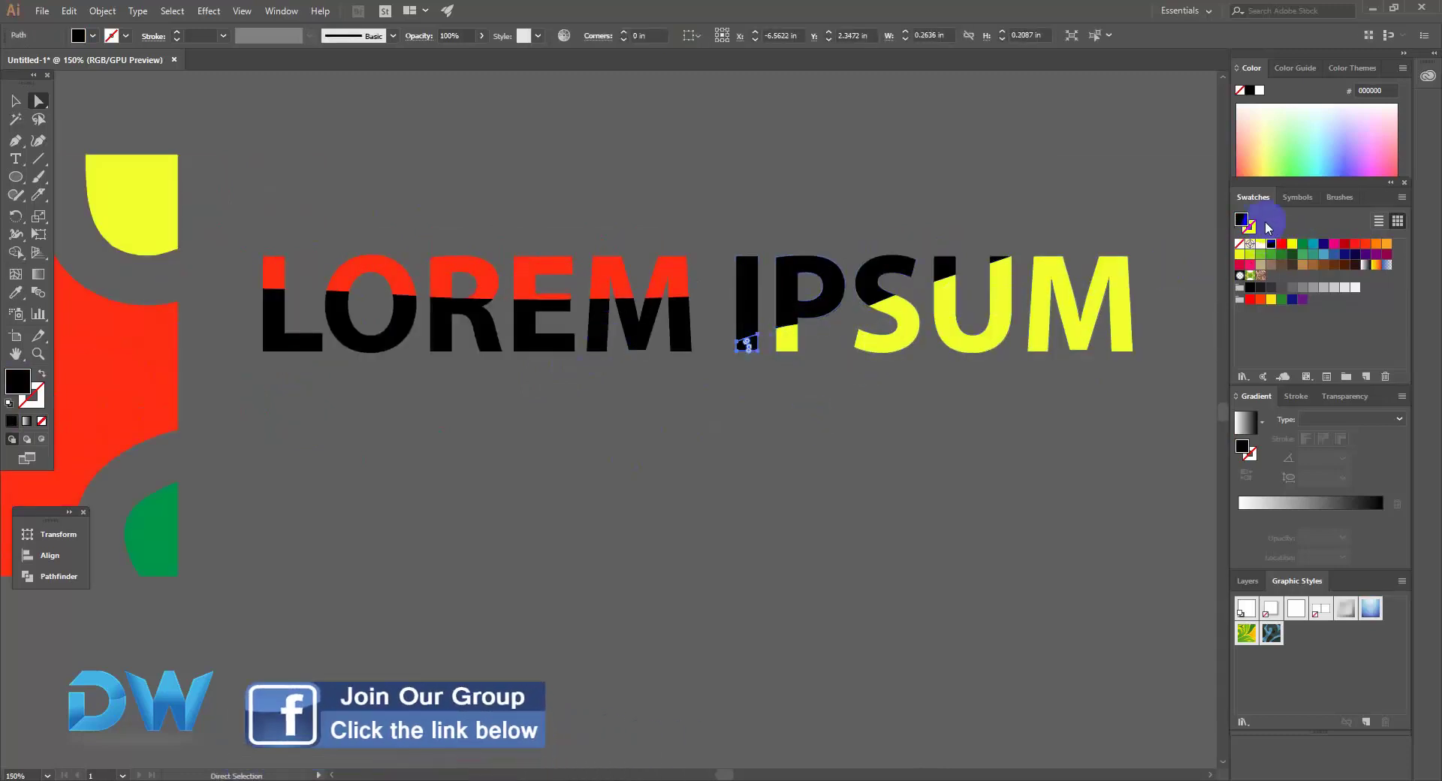
left_click(1291, 243)
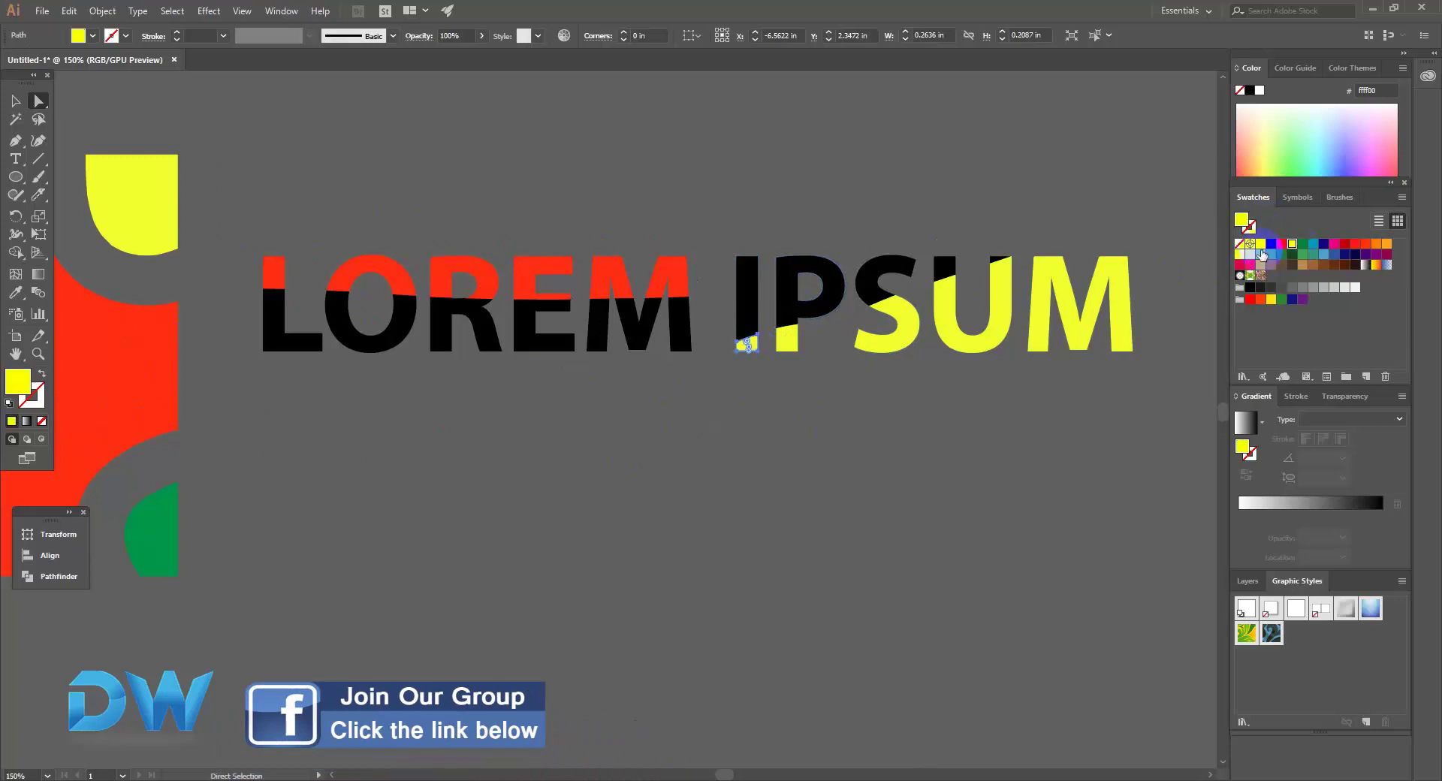
left_click(852, 419)
Step: Check the lesson's tool list on the PowerPoint slide and return to the Illustrator document
left_click(573, 418, "ctrl+alt")
left_click(574, 417, "ctrl+alt")
left_click_drag(715, 449, 714, 334)
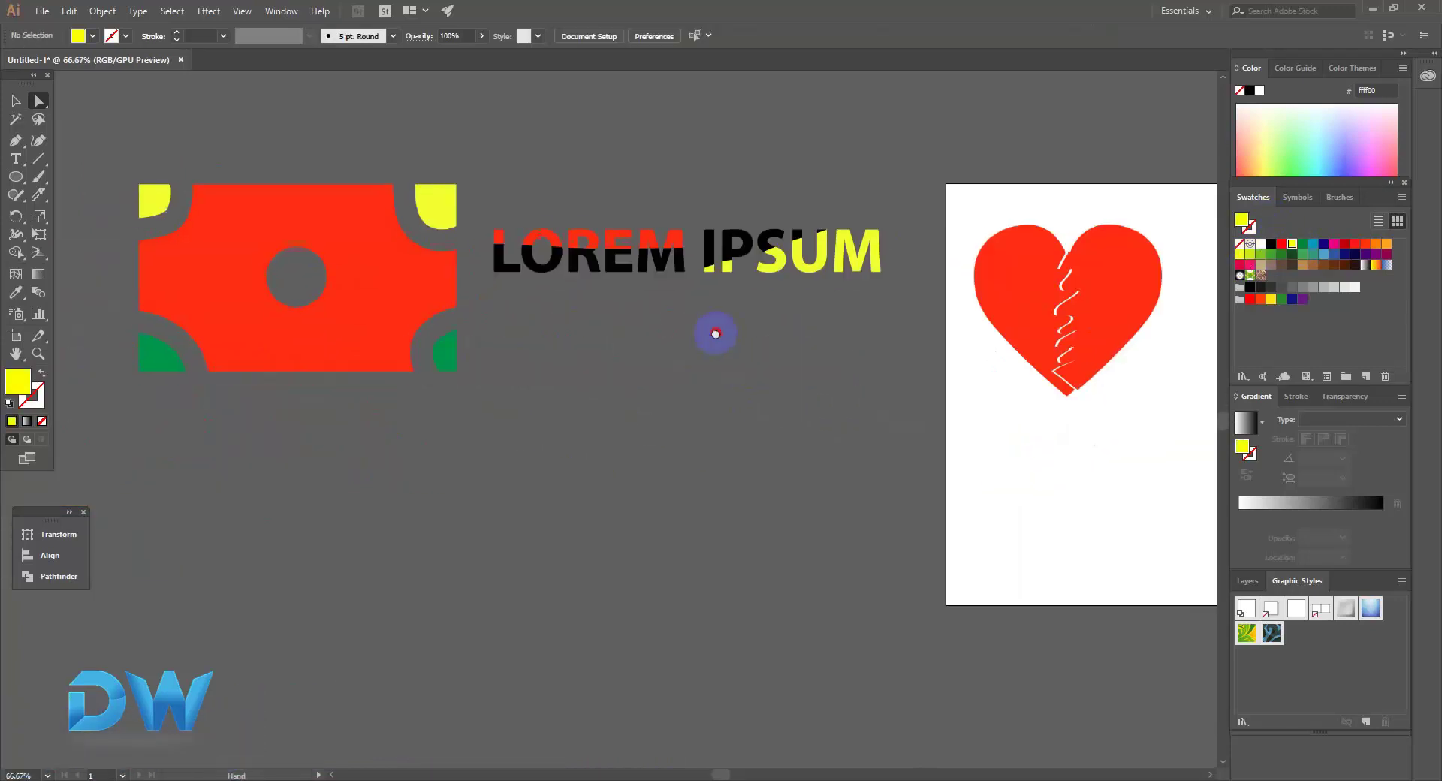
left_click(502, 780)
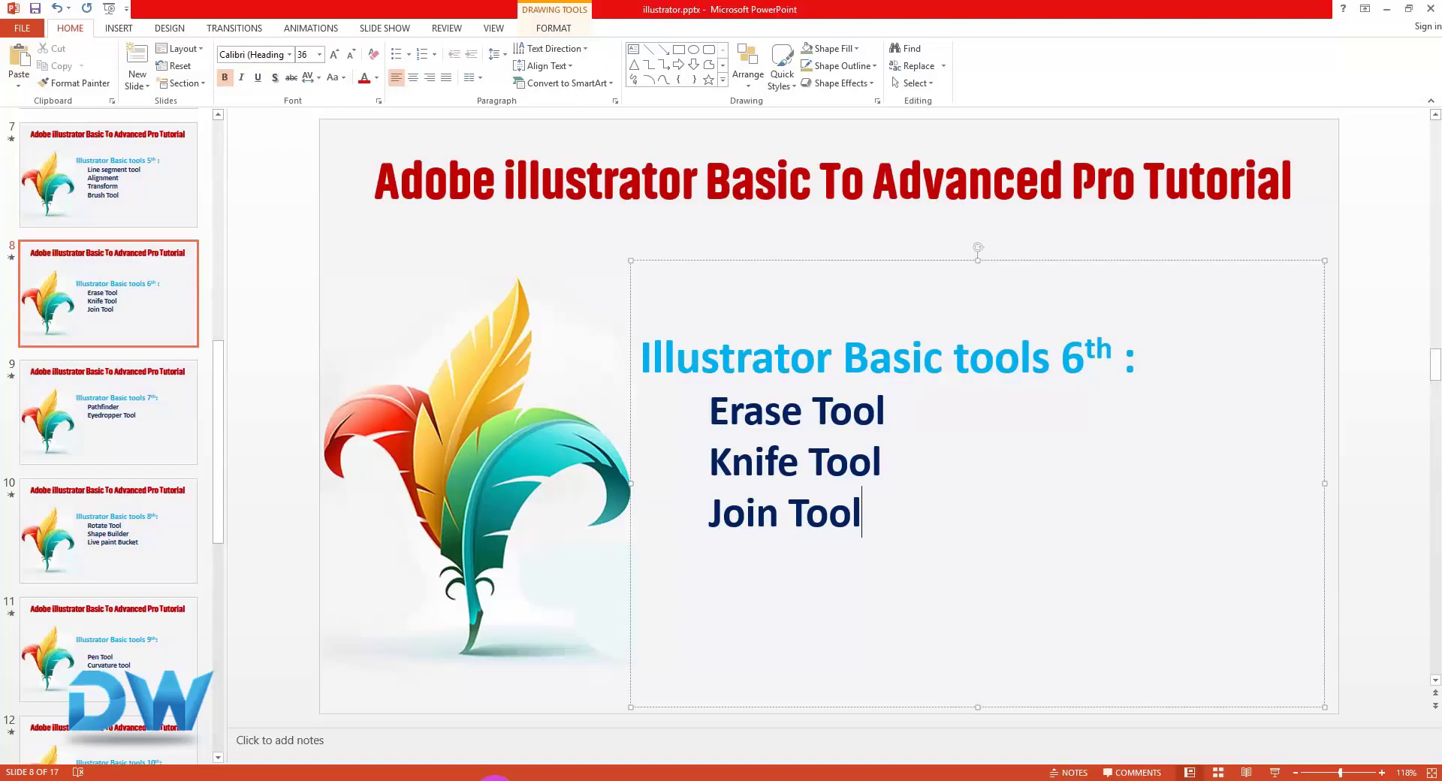
left_click(500, 780)
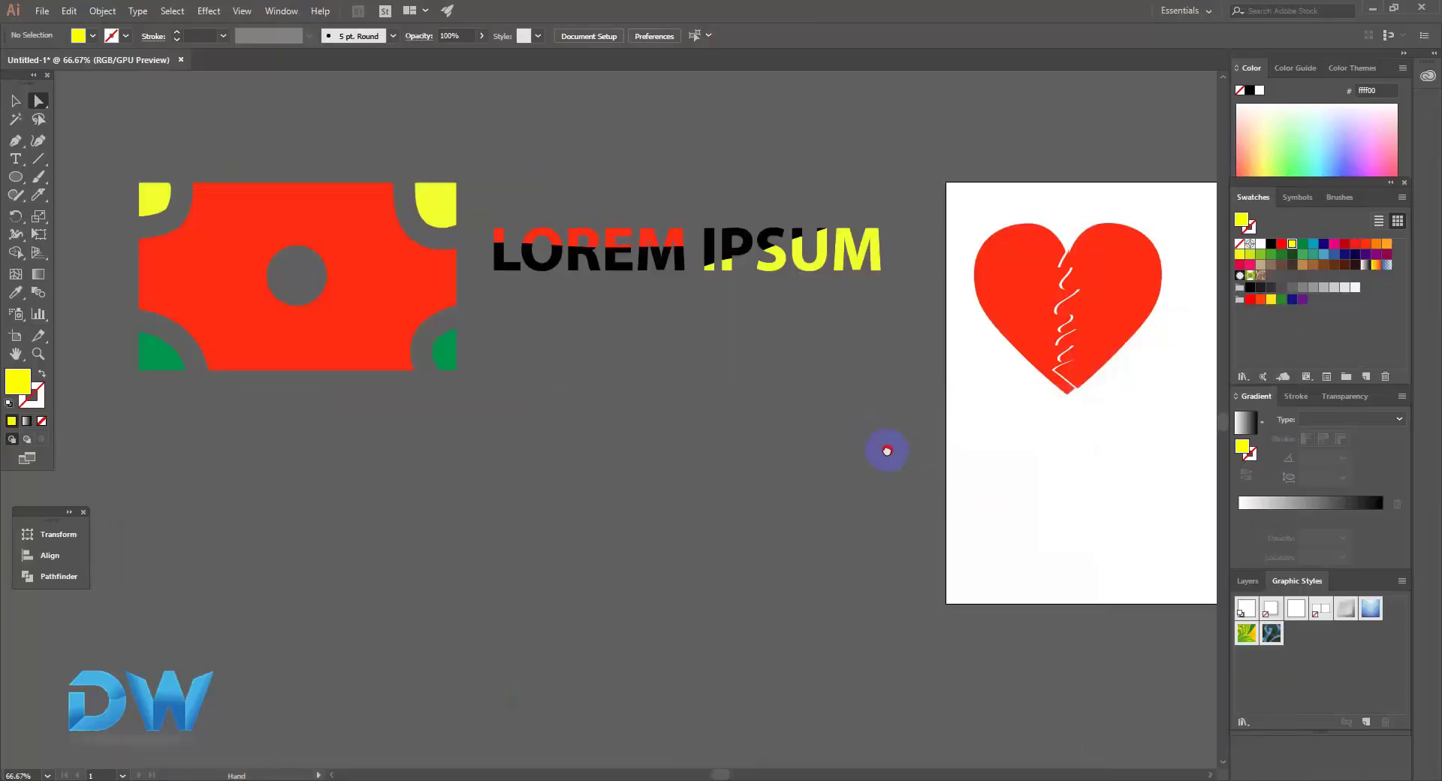
Step: Draw a horizontal line about 3.89 in long on the artboard below the heart
left_click_drag(886, 450, 389, 388)
left_click(525, 404, "ctrl")
key("ctrl+plus")
key("ctrl+plus")
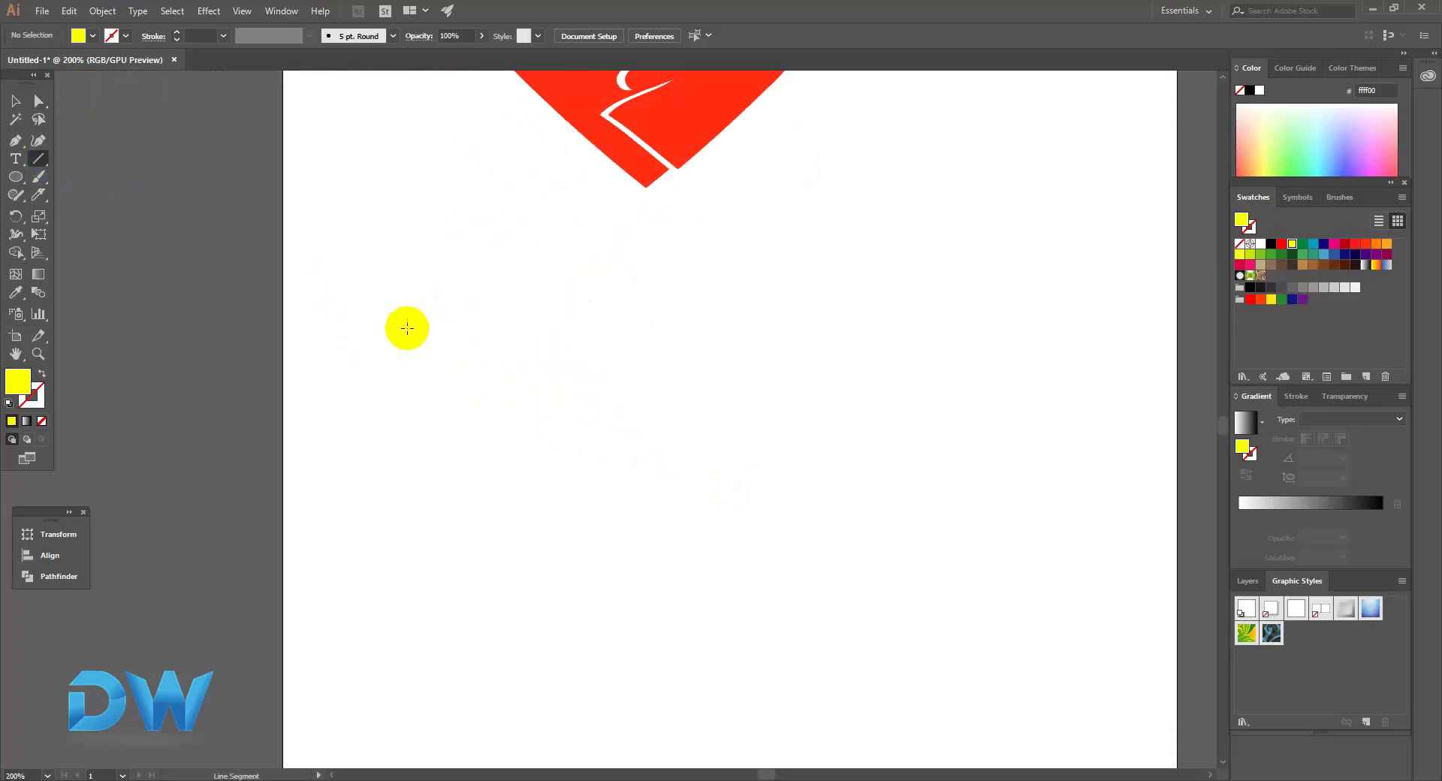
left_click_drag(407, 327, 828, 331)
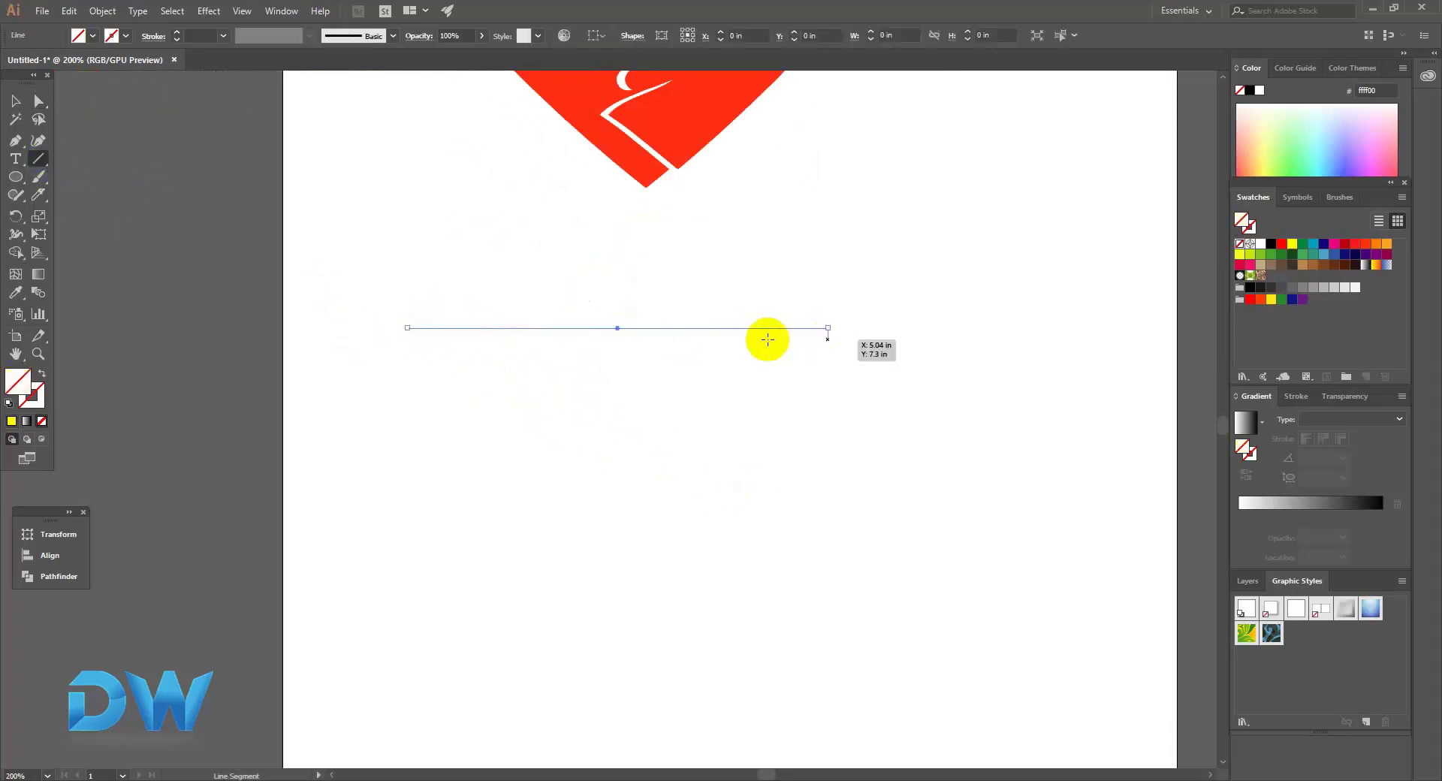
Step: Give the horizontal line a red (ff0000) stroke with a weight of 3 pt
left_click(42, 401)
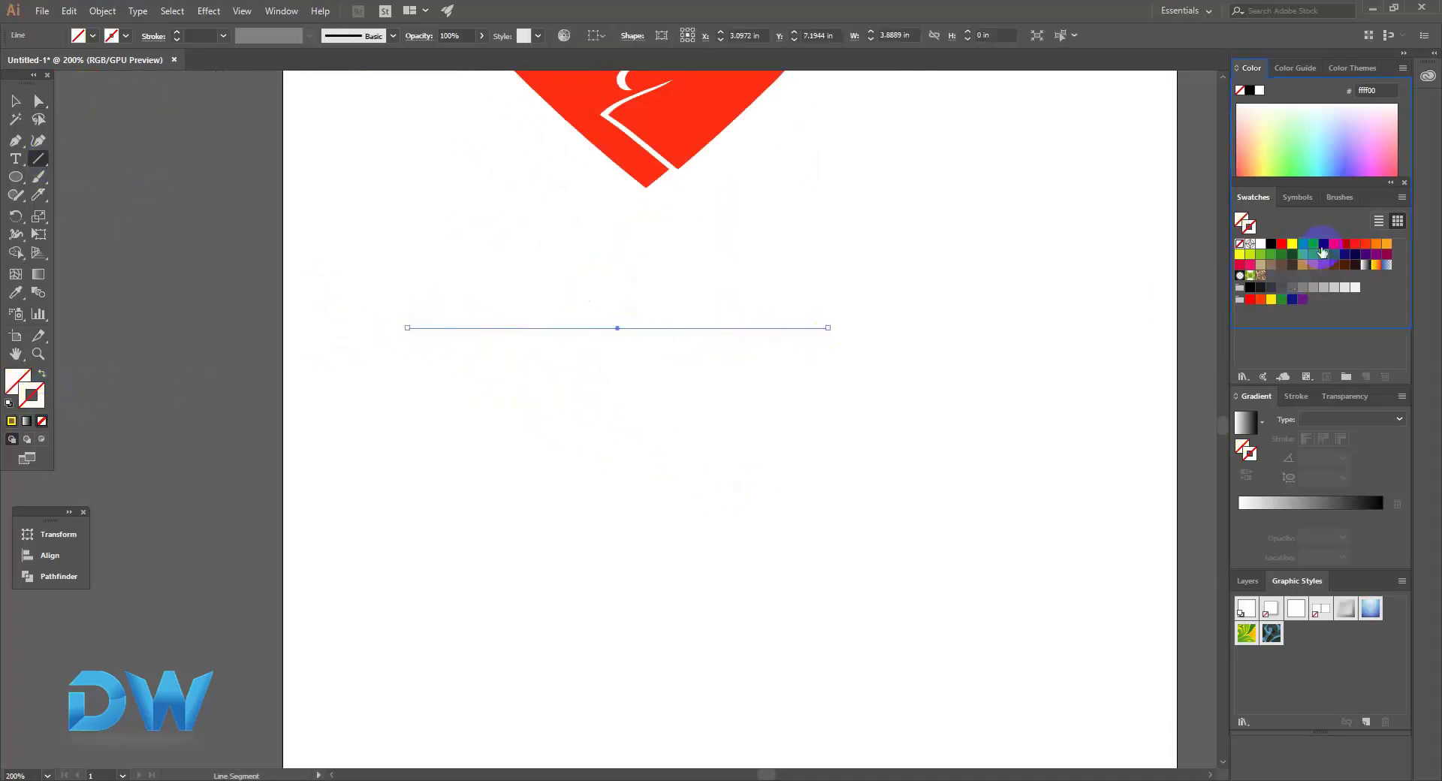
left_click(1281, 244)
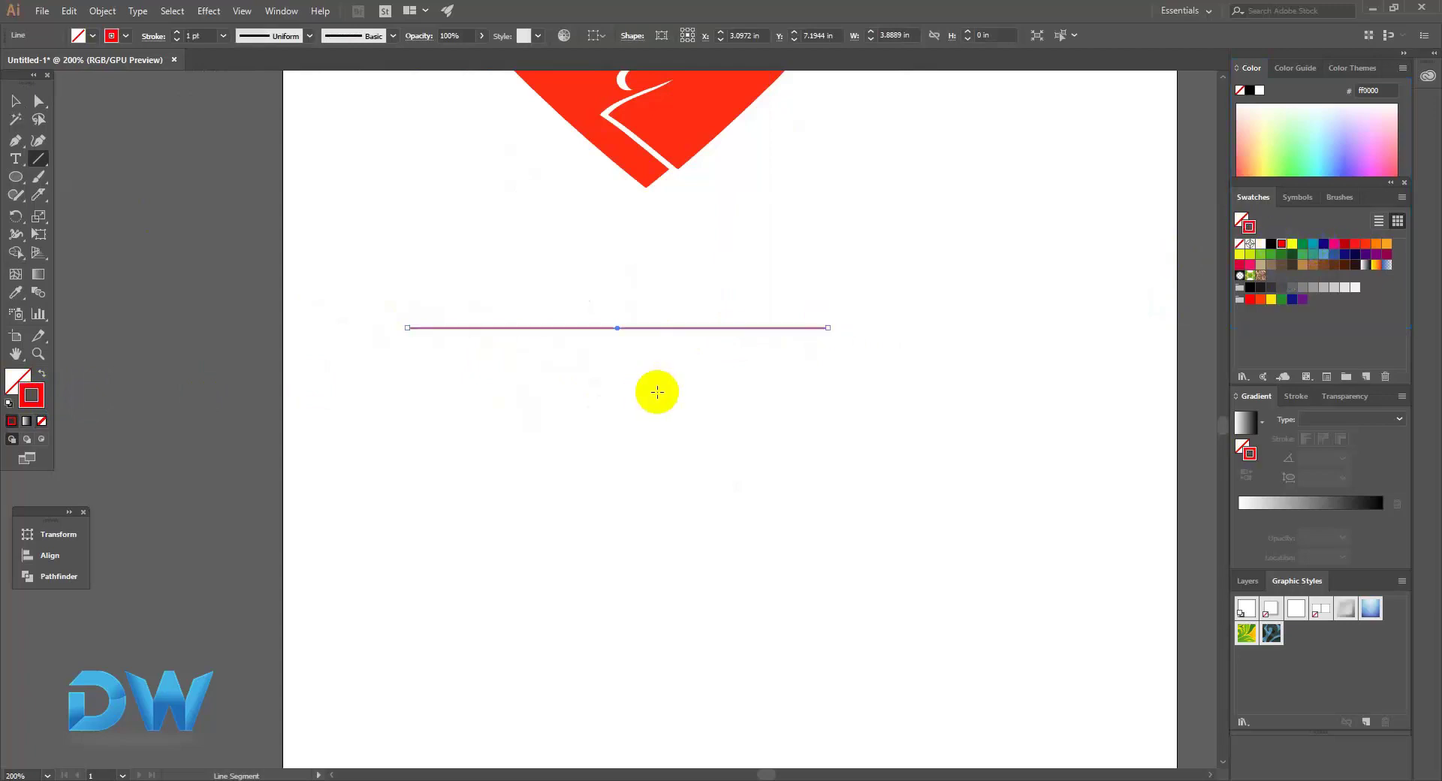
left_click(223, 35)
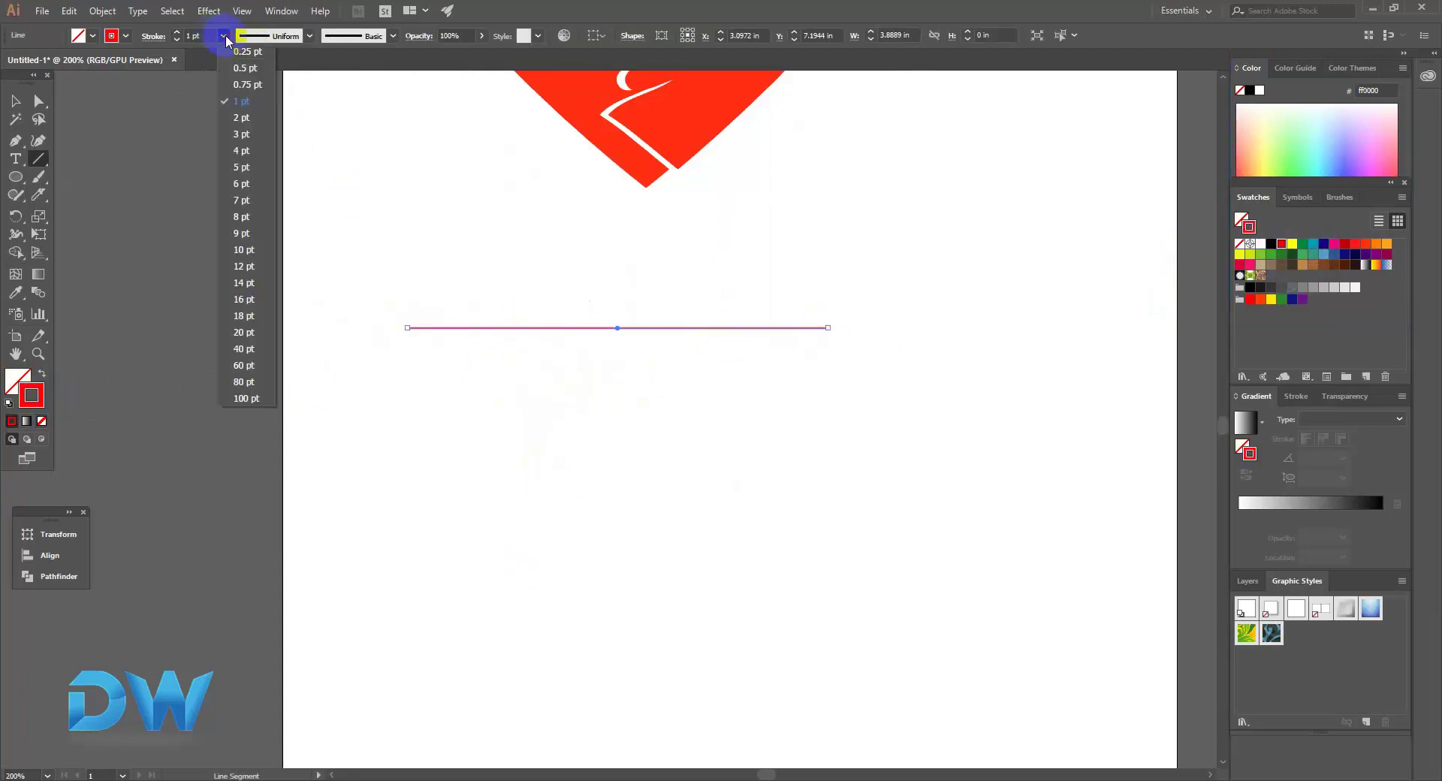
left_click(241, 137)
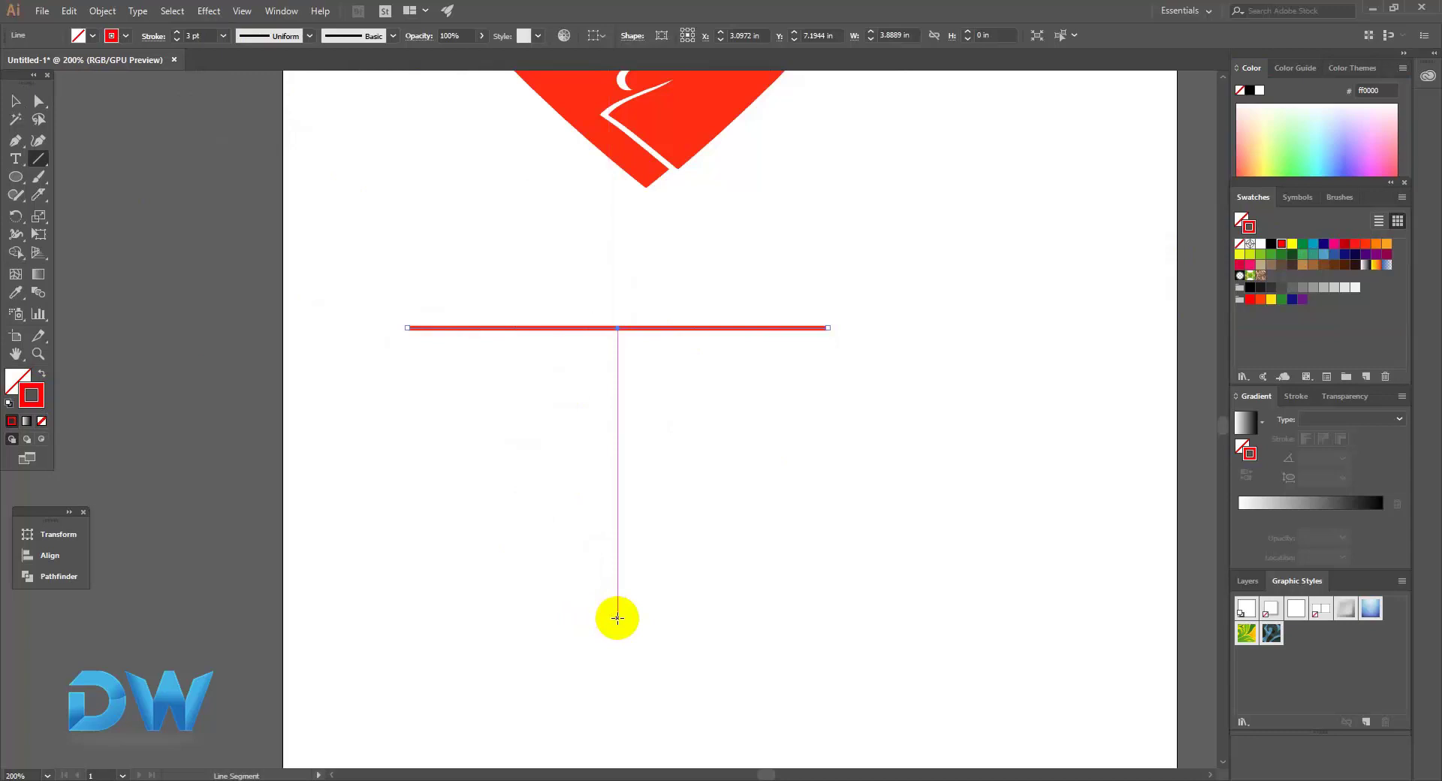
Step: Draw two diagonal lines from a shared point below the horizontal line to just under its ends, each about 1.94 in wide and 2.6 in high
left_click_drag(617, 618, 829, 333)
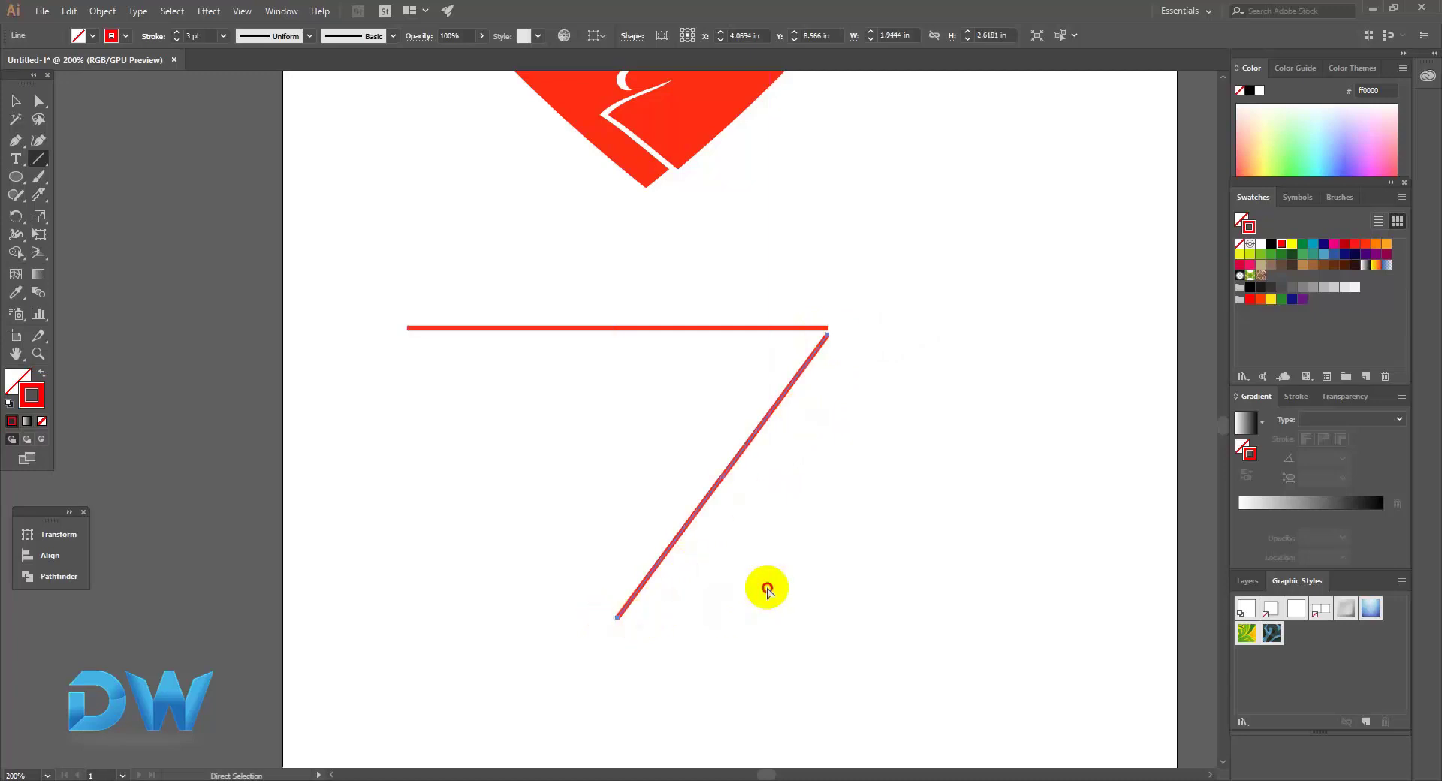
left_click(767, 590, "ctrl")
left_click_drag(617, 617, 406, 336)
Step: Join the neighbouring end anchors of the horizontal line and the right diagonal at the triangle's upper-right corner
left_click(680, 454, "ctrl")
left_click(680, 460, "ctrl")
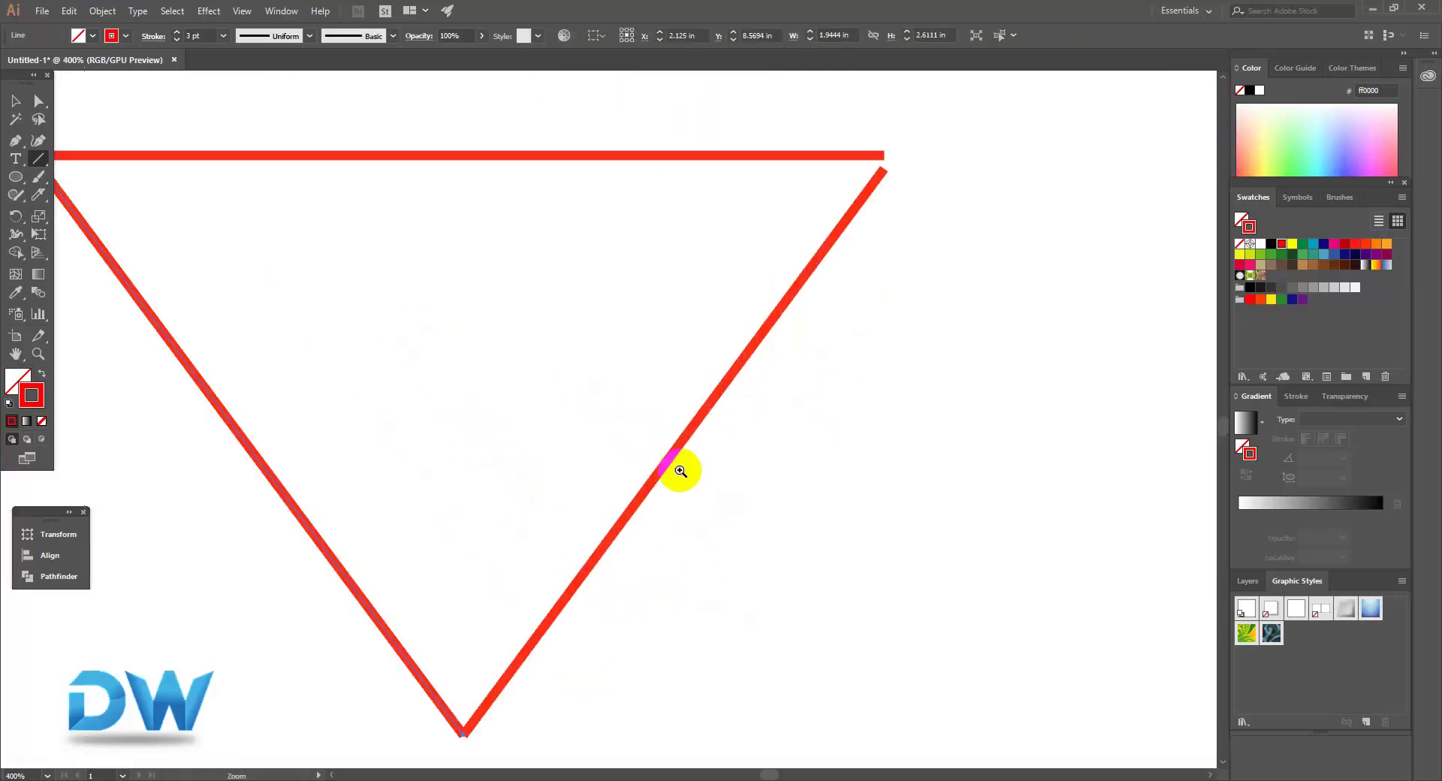
left_click(714, 254, "ctrl")
left_click(895, 293, "ctrl")
left_click(542, 426, "ctrl")
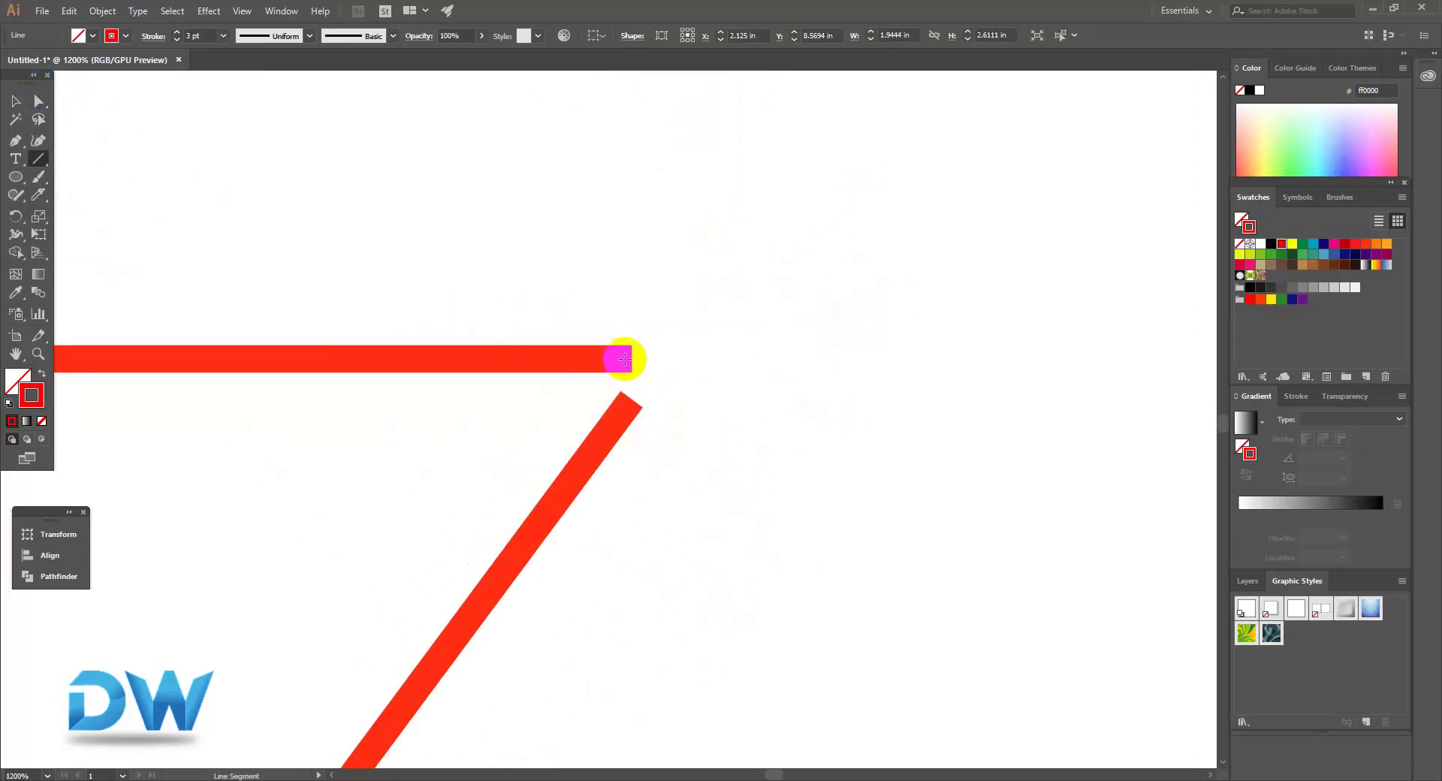
left_click(39, 101)
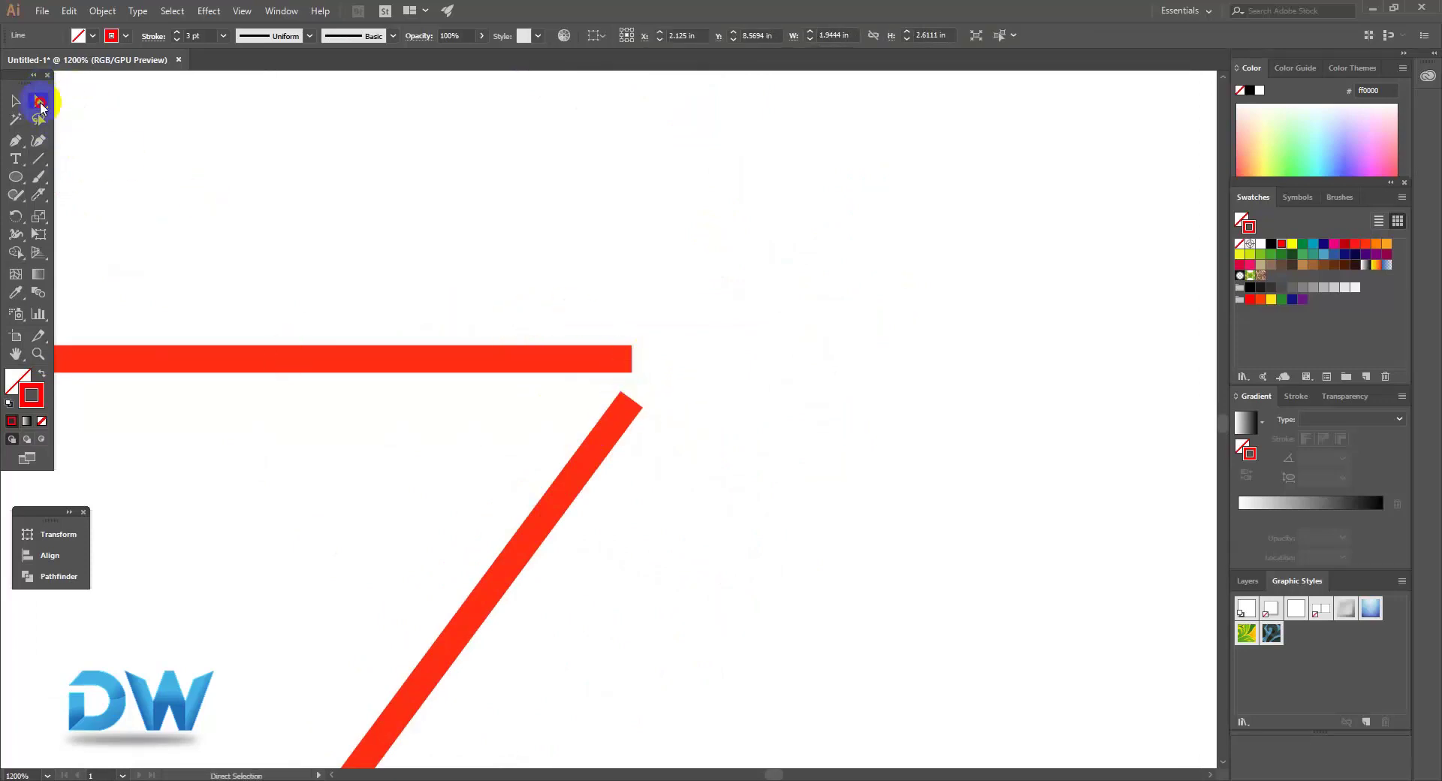
left_click_drag(771, 483, 610, 323)
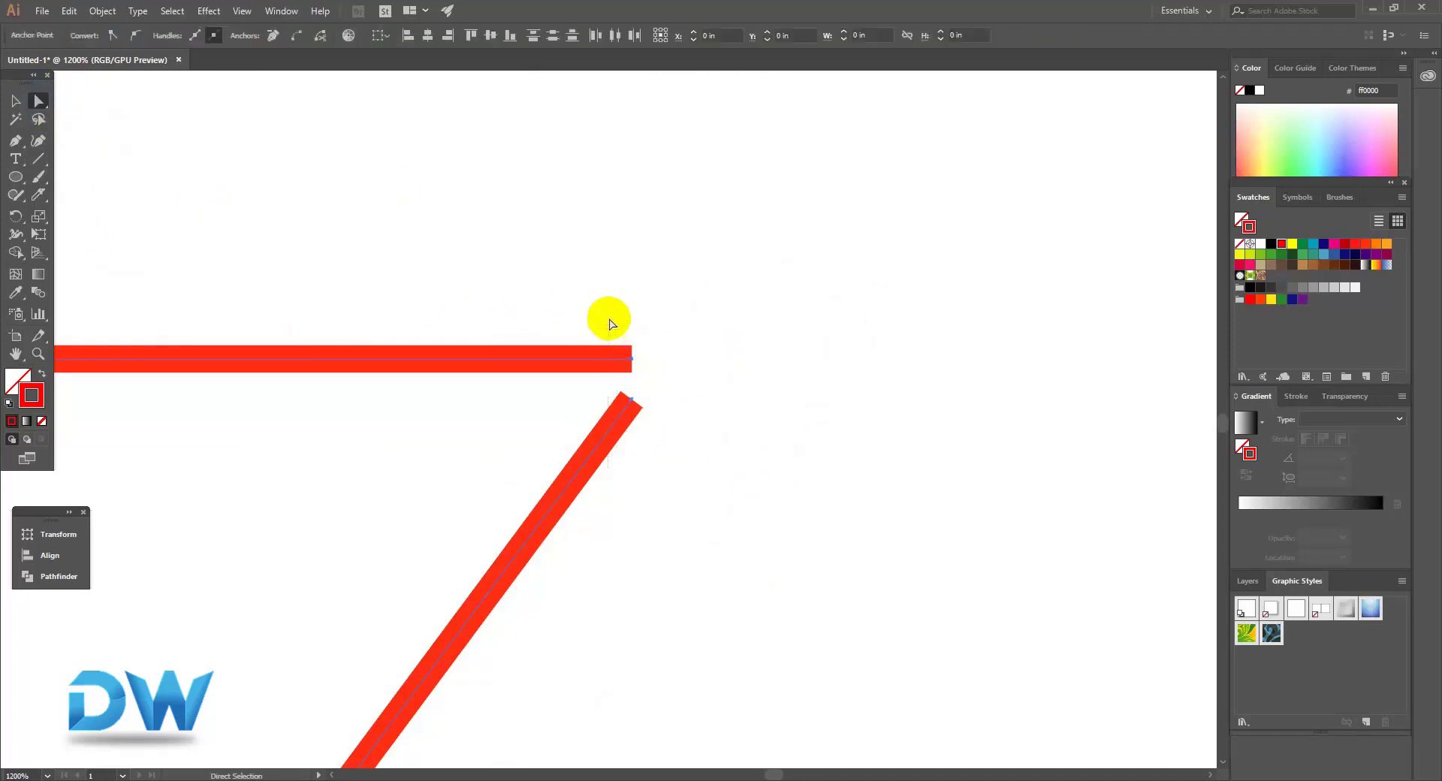
right_click(631, 366)
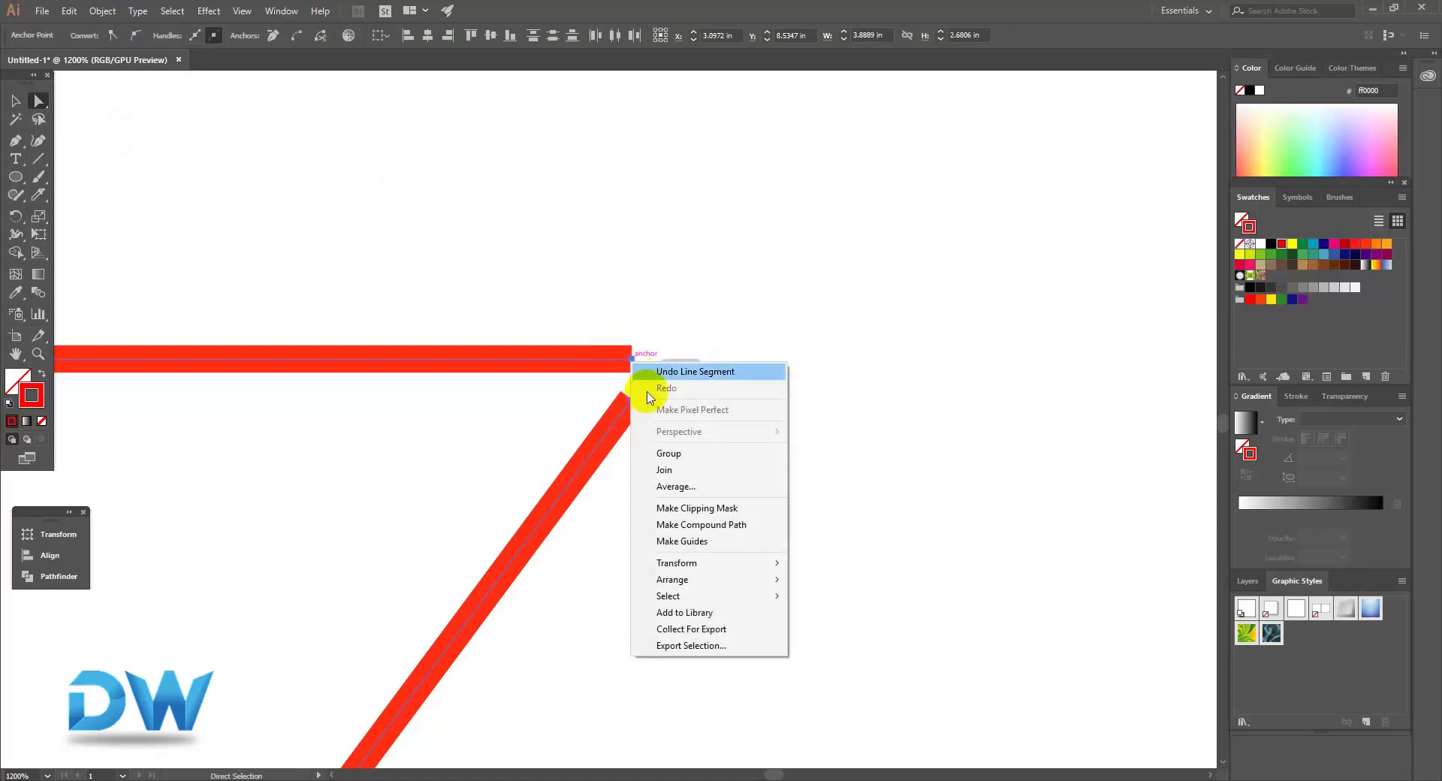
left_click(684, 473)
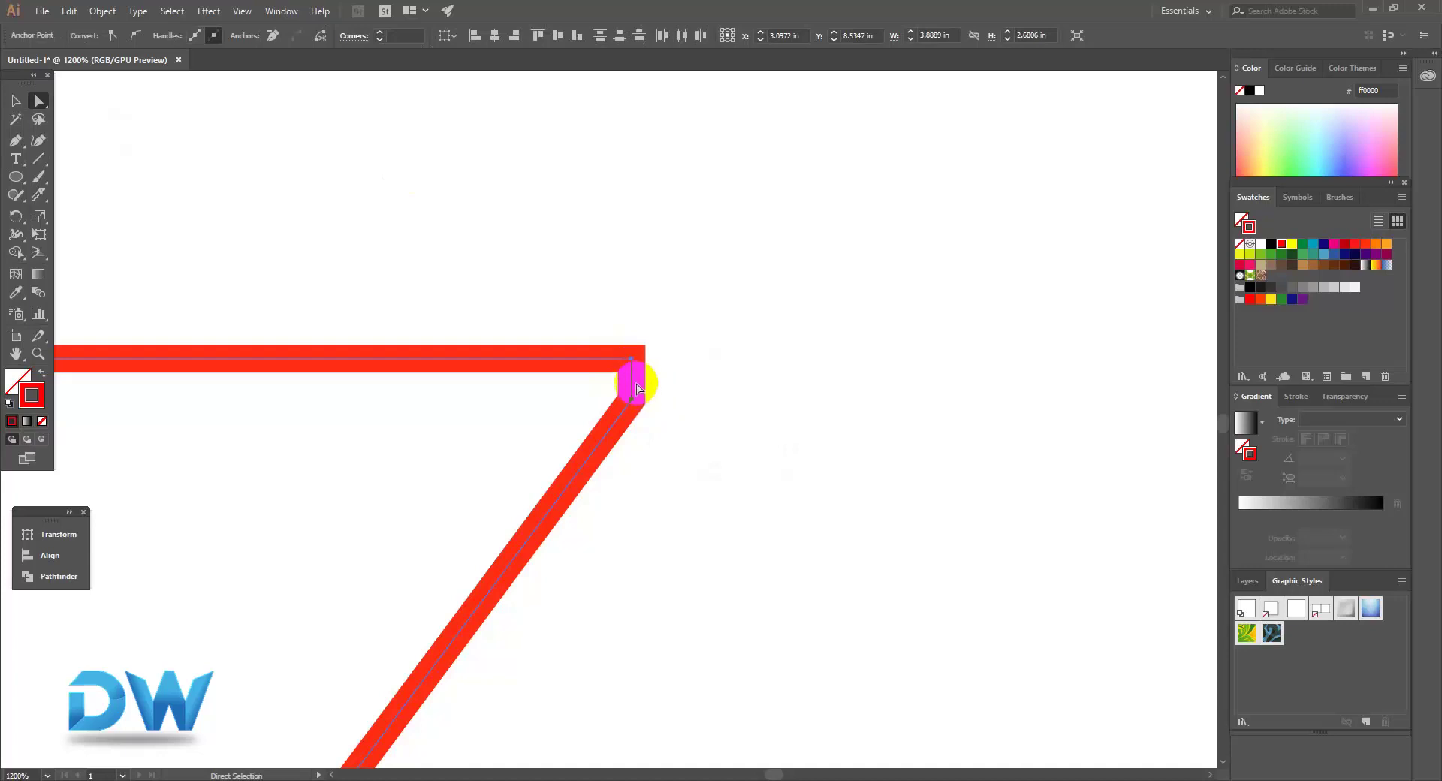
Step: Undo the join at the triangle's upper-right corner
left_click(637, 388)
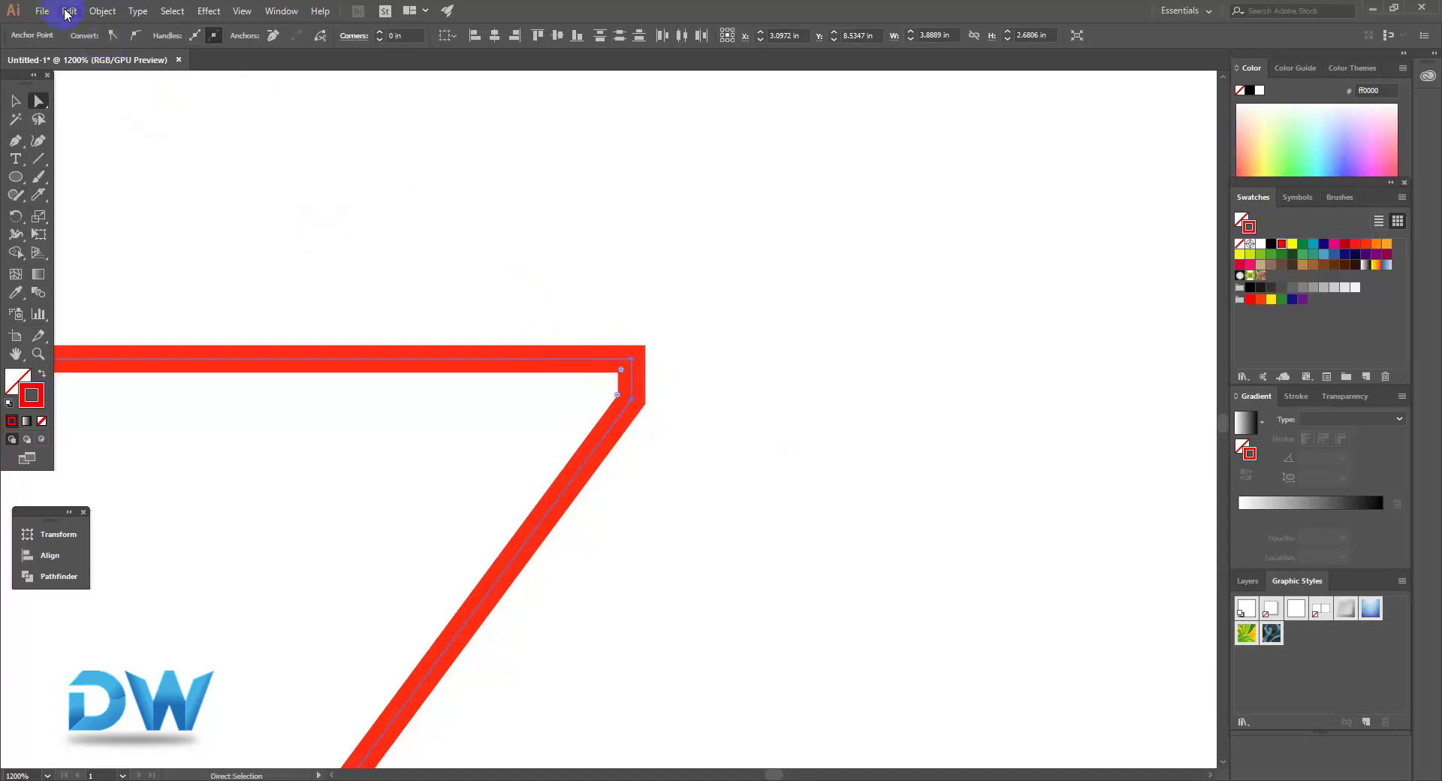
left_click(66, 11)
left_click(90, 32)
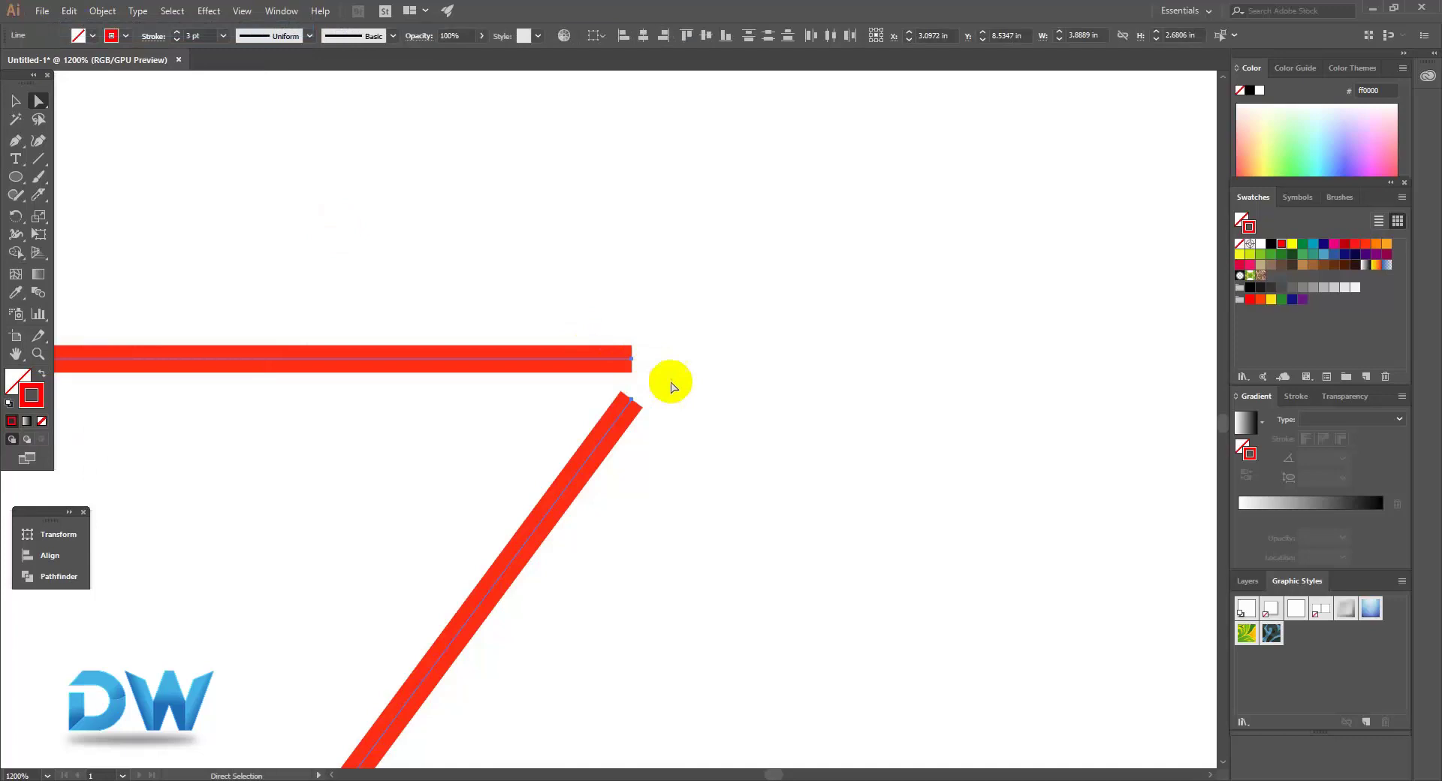
Step: Try averaging all anchors of the horizontal line and the right diagonal on both axes, and undo it
right_click(623, 363)
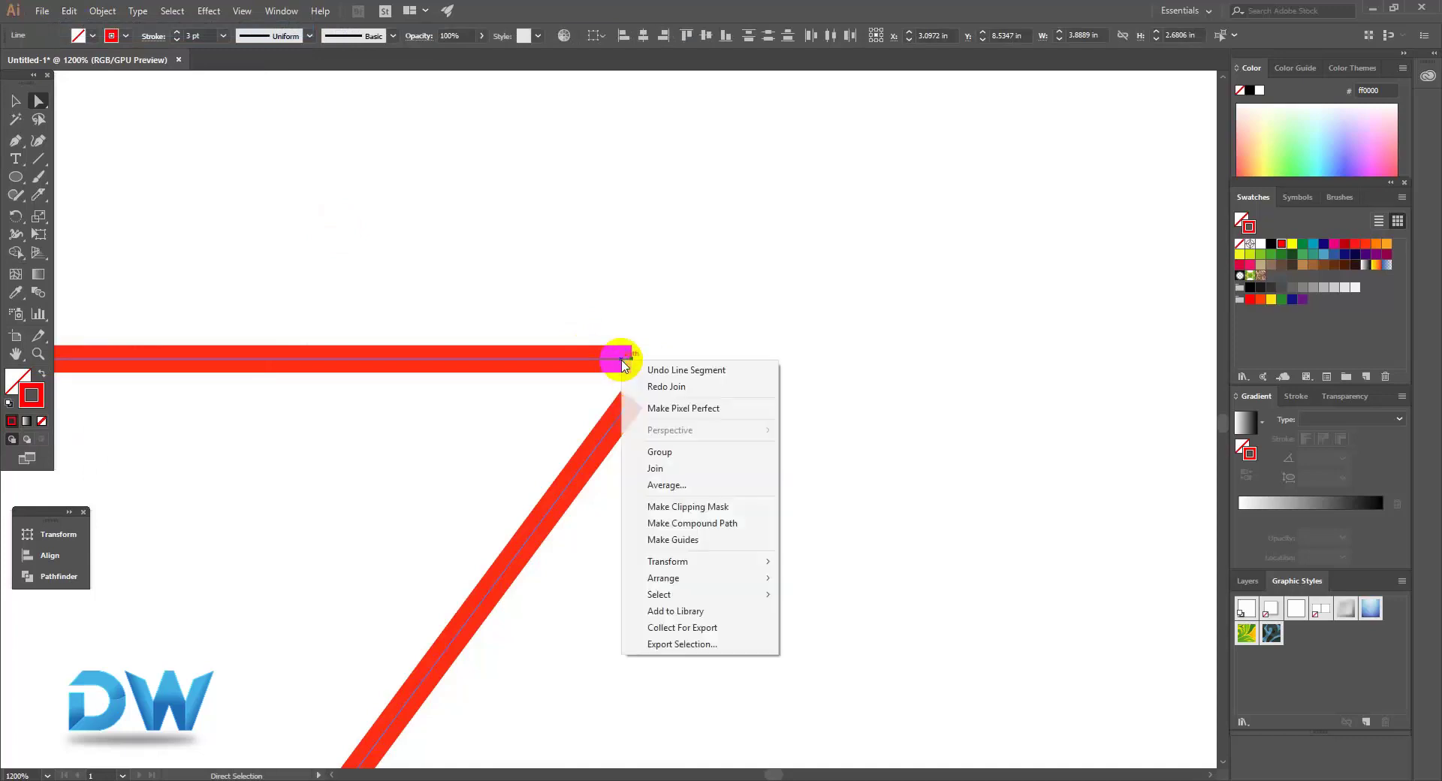
left_click(664, 485)
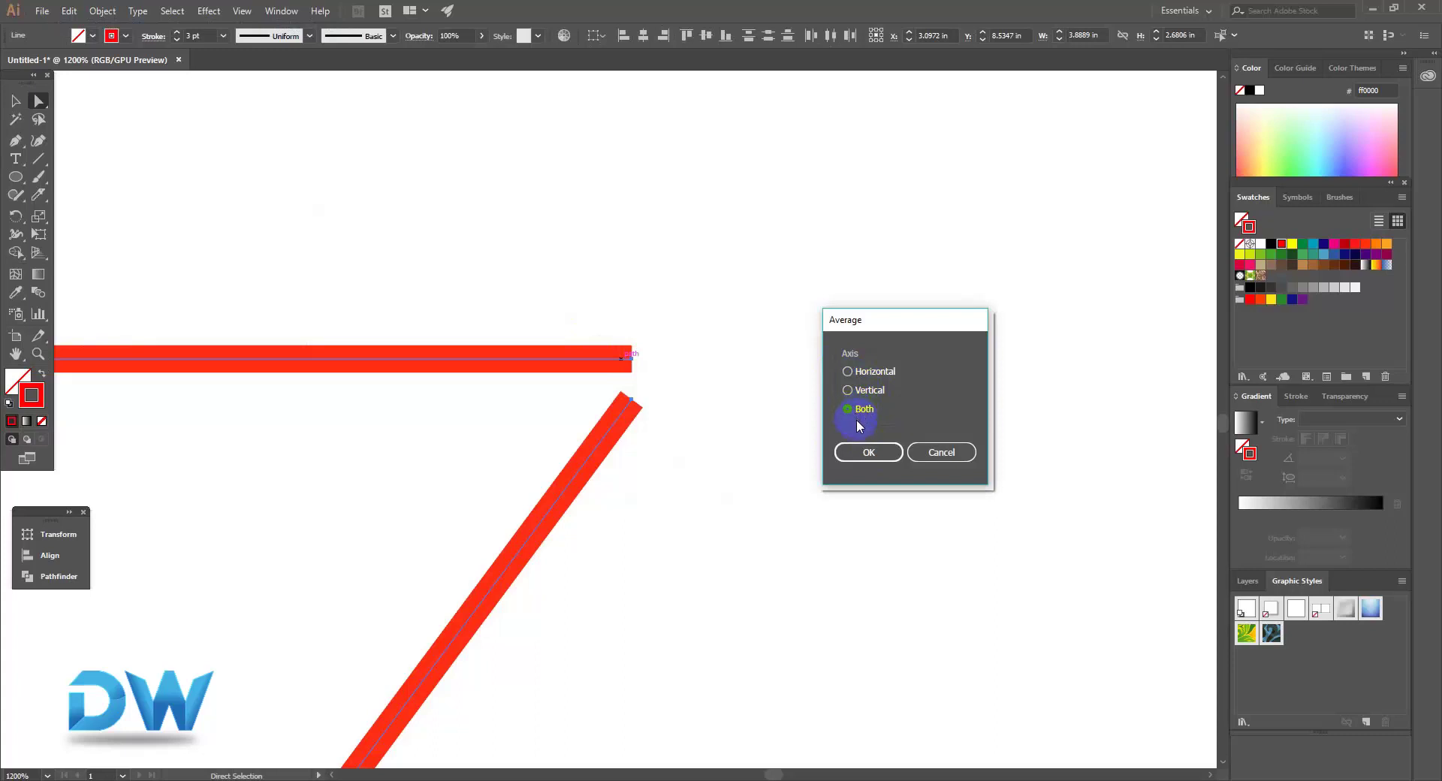
left_click(871, 455)
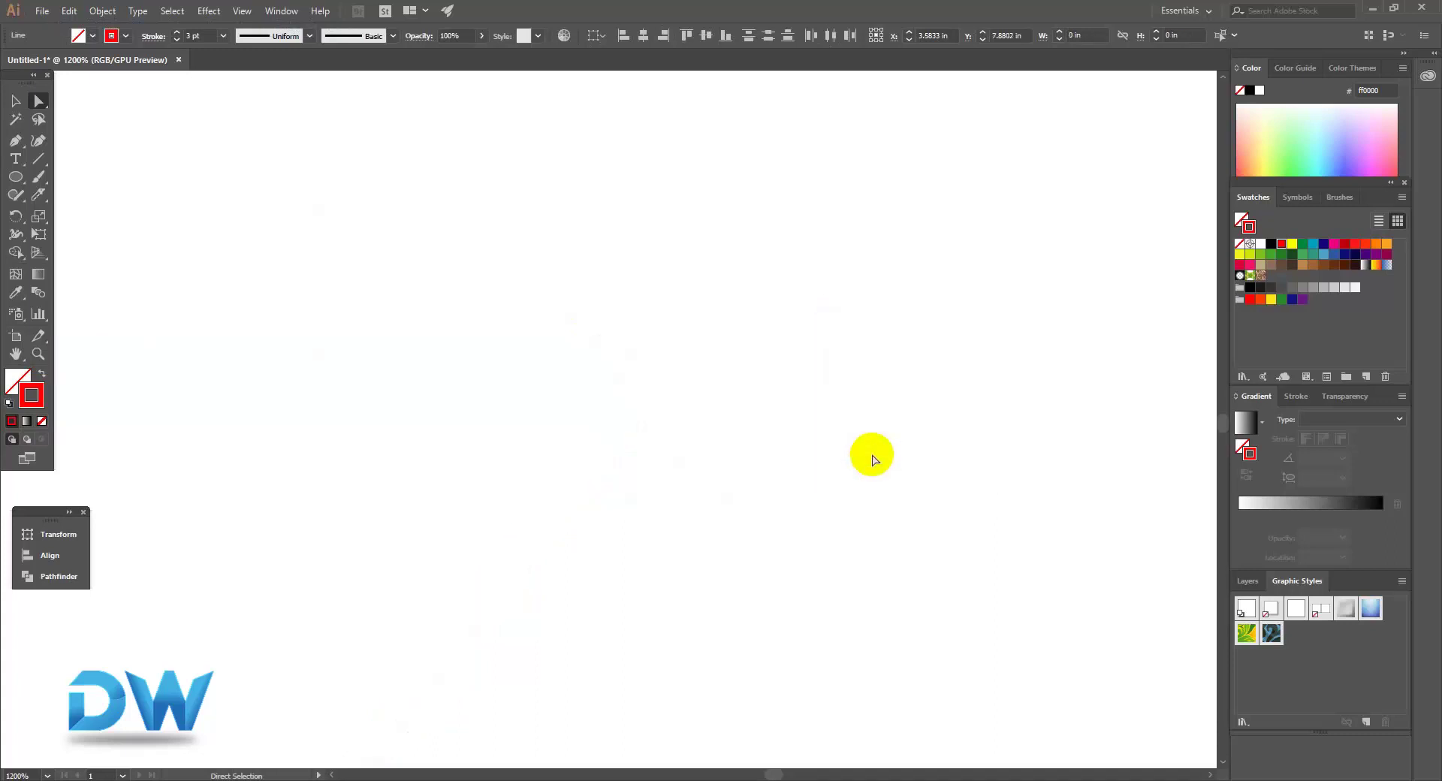
key("ctrl+alt+space")
left_click(702, 418, "ctrl+alt")
left_click(702, 417, "ctrl+alt")
key("space")
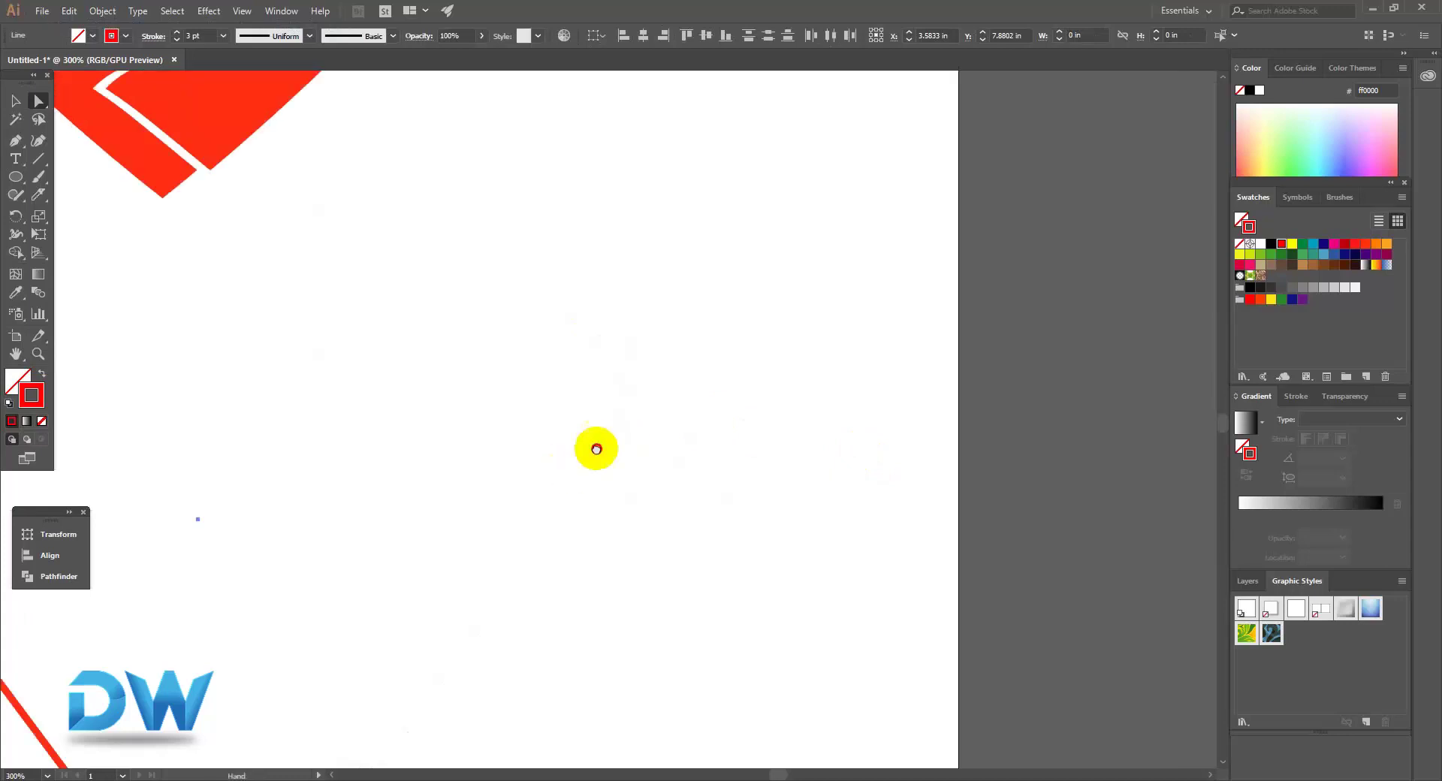
left_click_drag(298, 647, 911, 474)
key("ctrl+z")
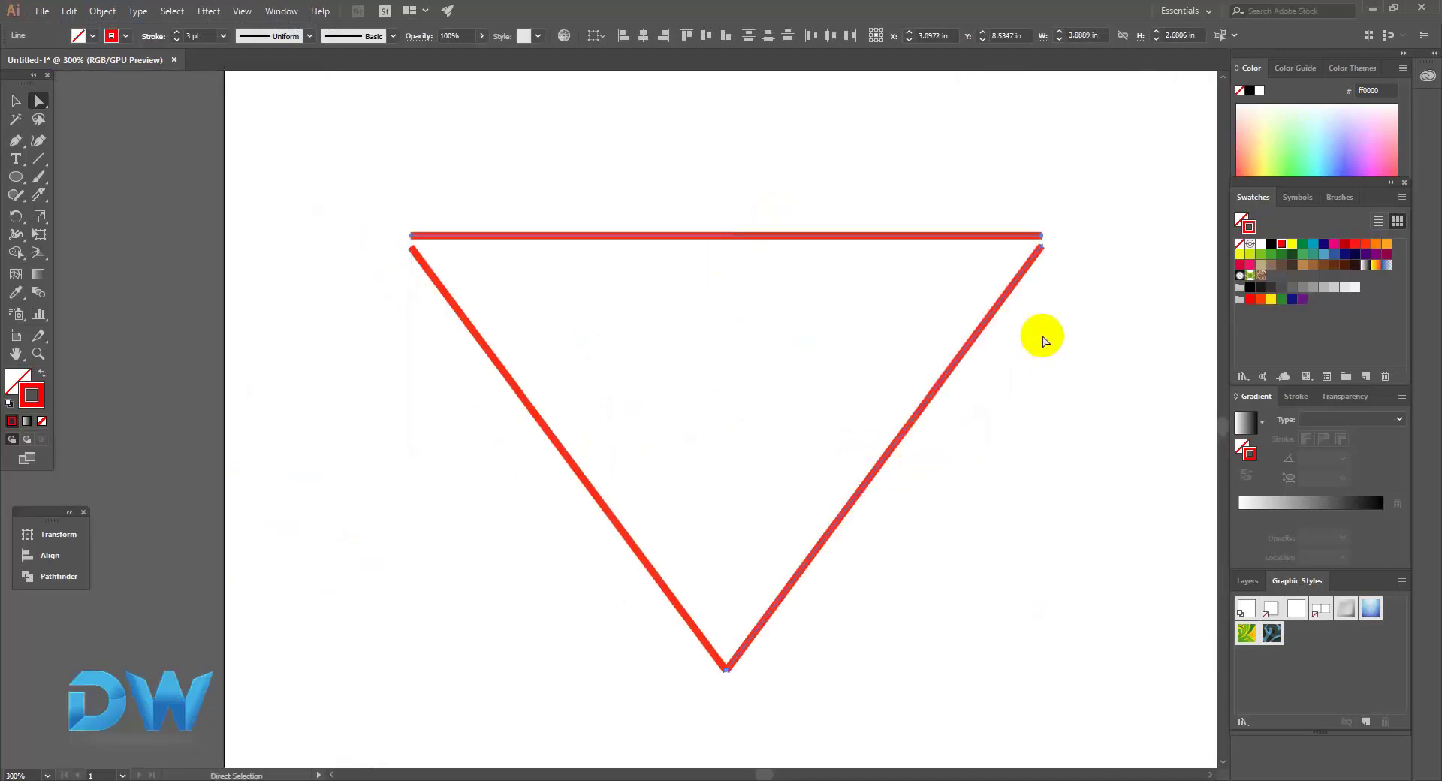
Step: Average only the two neighbouring end anchors at the triangle's upper-right corner on both axes
key("ctrl+space")
left_click(1041, 316)
left_click(610, 436)
left_click(610, 436)
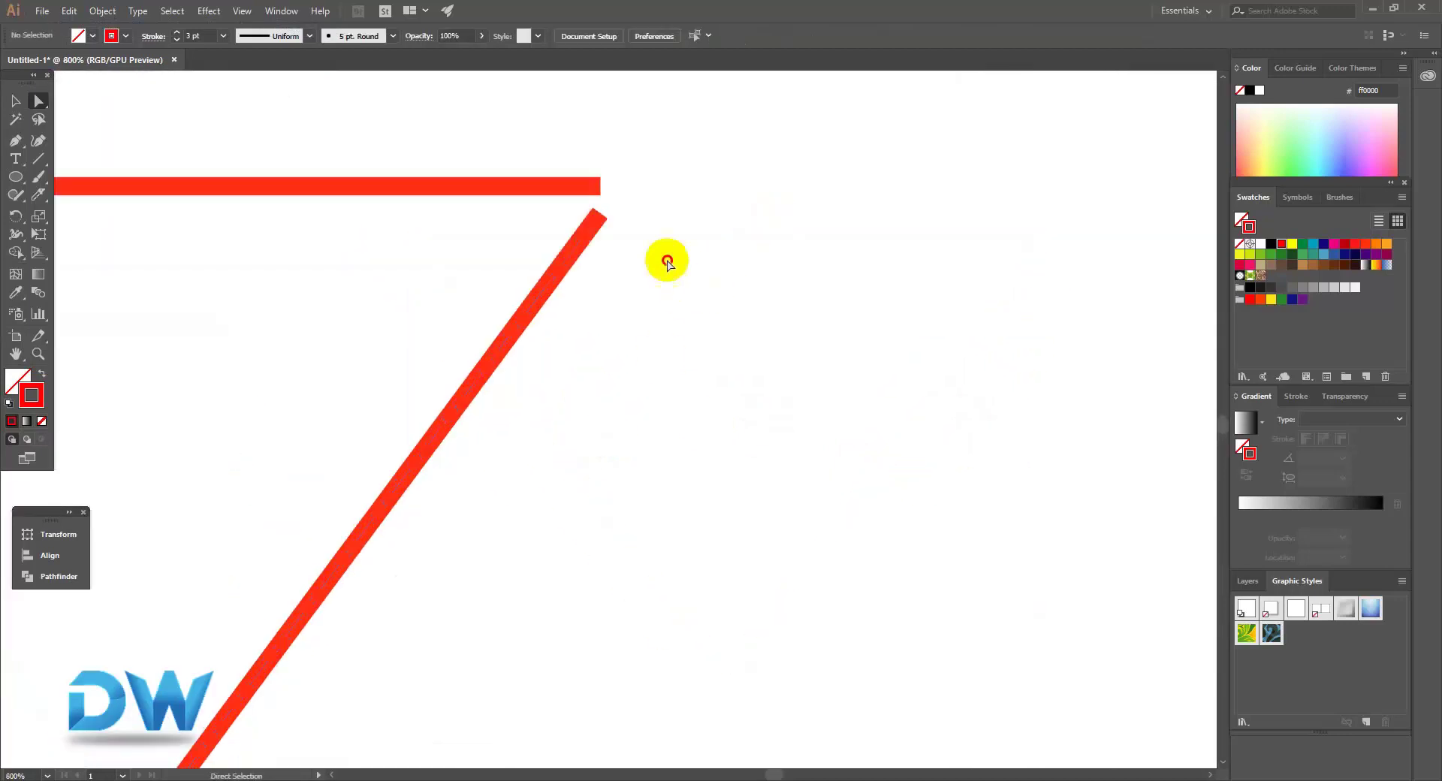
left_click_drag(708, 283, 570, 159)
right_click(584, 189)
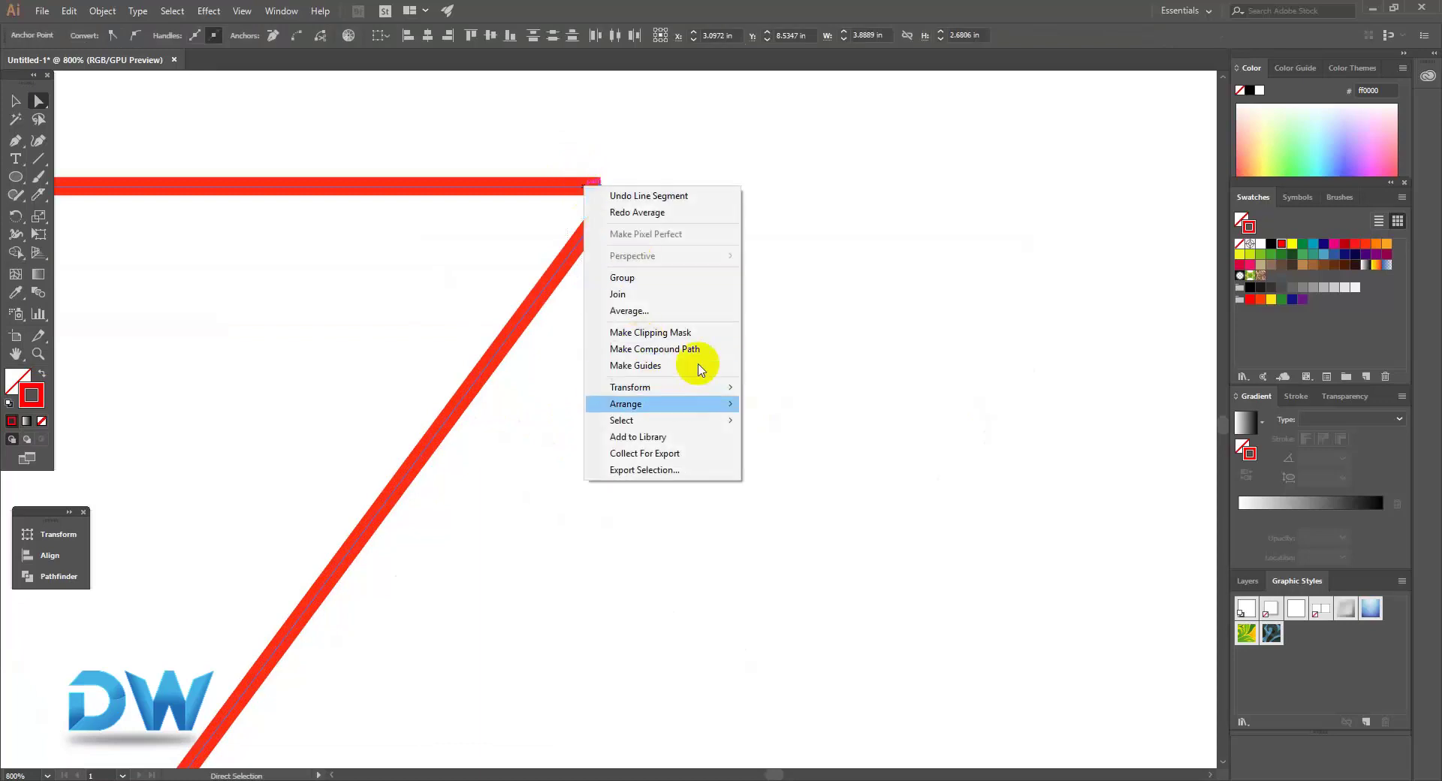
left_click(666, 310)
left_click(851, 454)
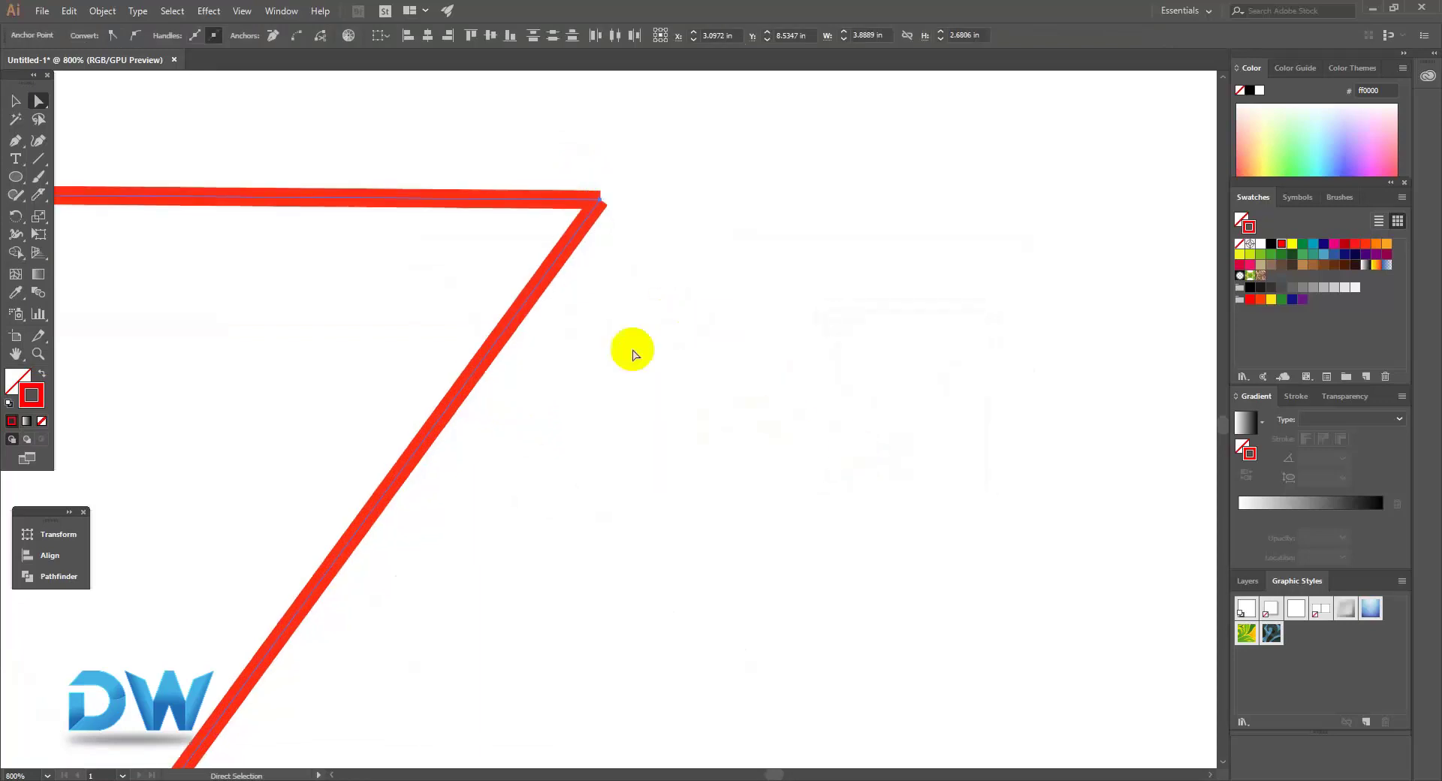
Step: Join the two coincident end anchors at the triangle's upper-right corner into one path
left_click(593, 216, "ctrl")
left_click(615, 407, "ctrl")
left_click(601, 420, "ctrl")
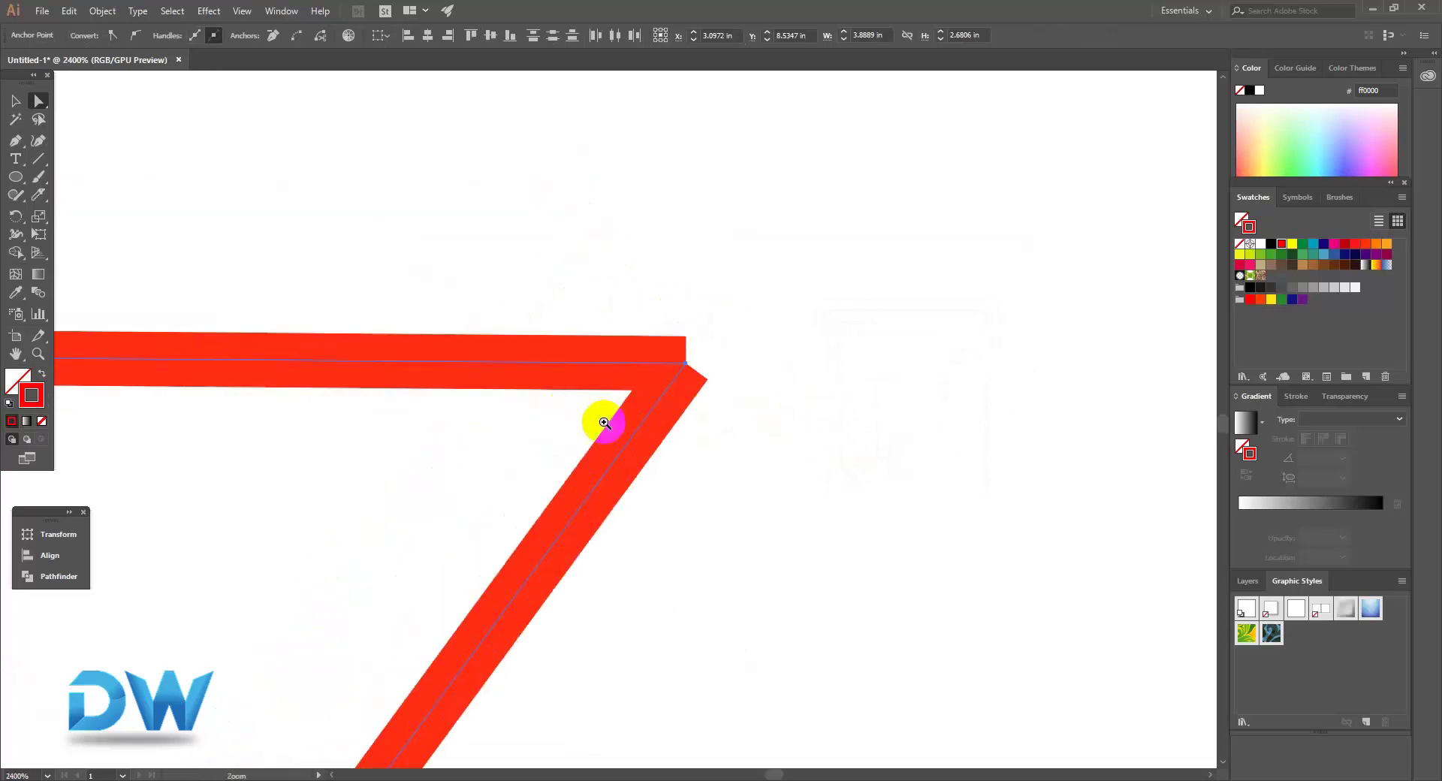
left_click(660, 399, "ctrl")
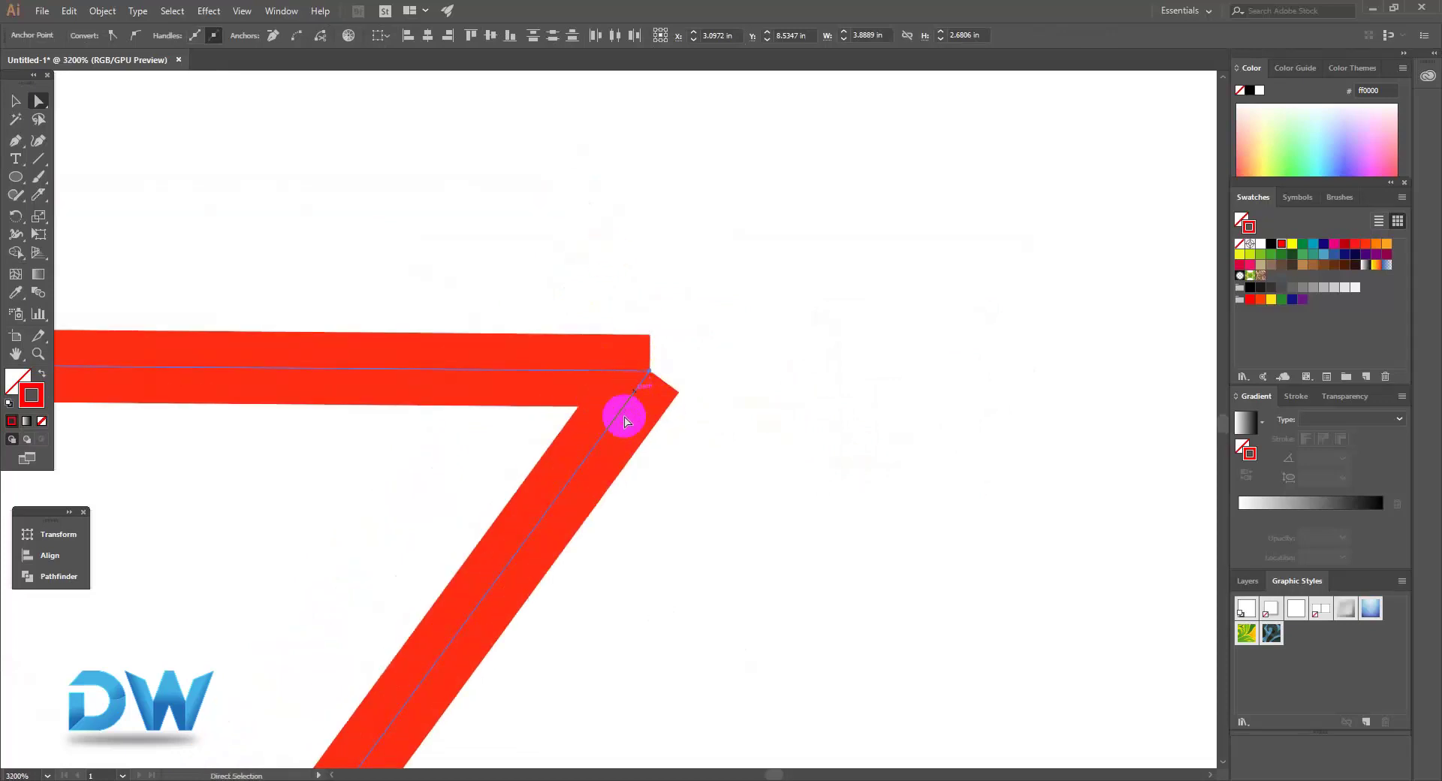
left_click(651, 372)
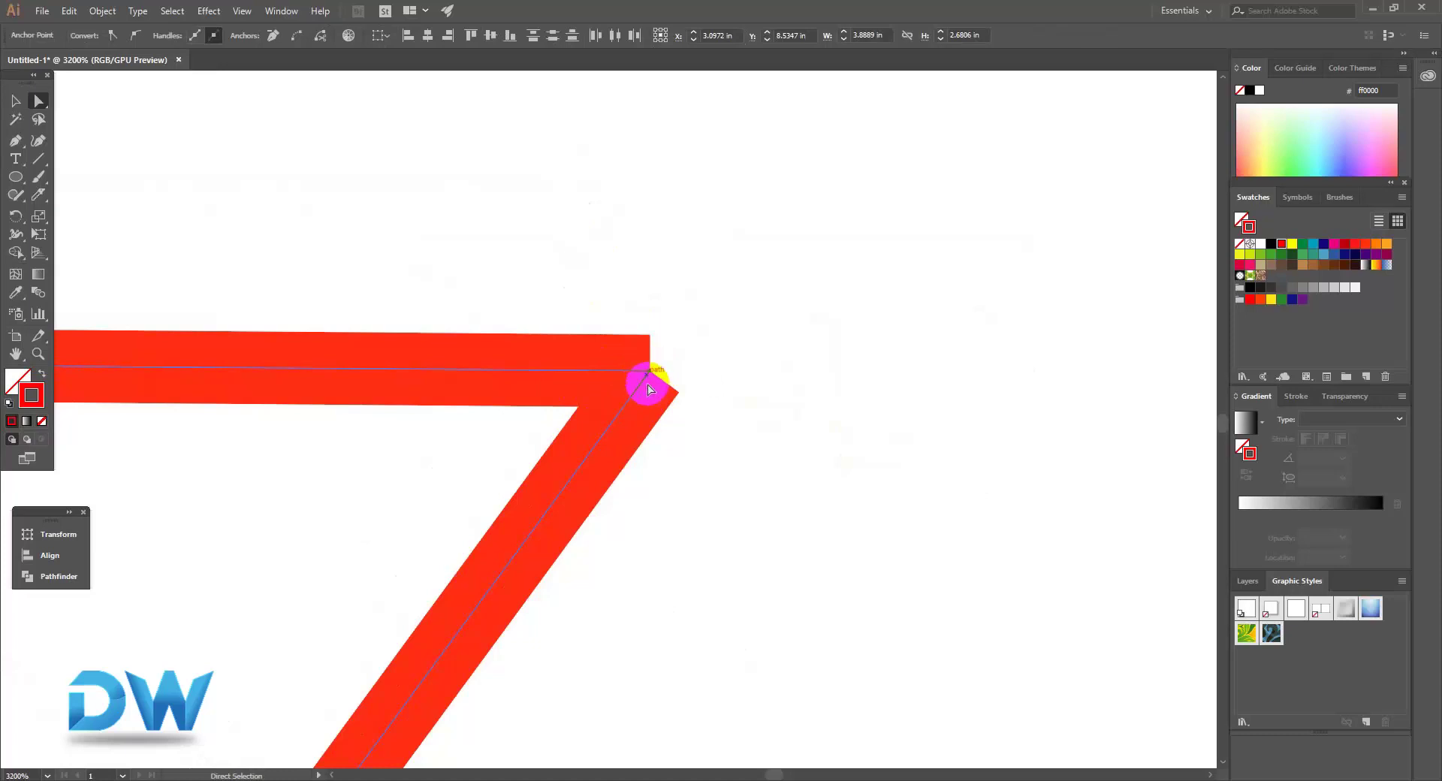
right_click(635, 382)
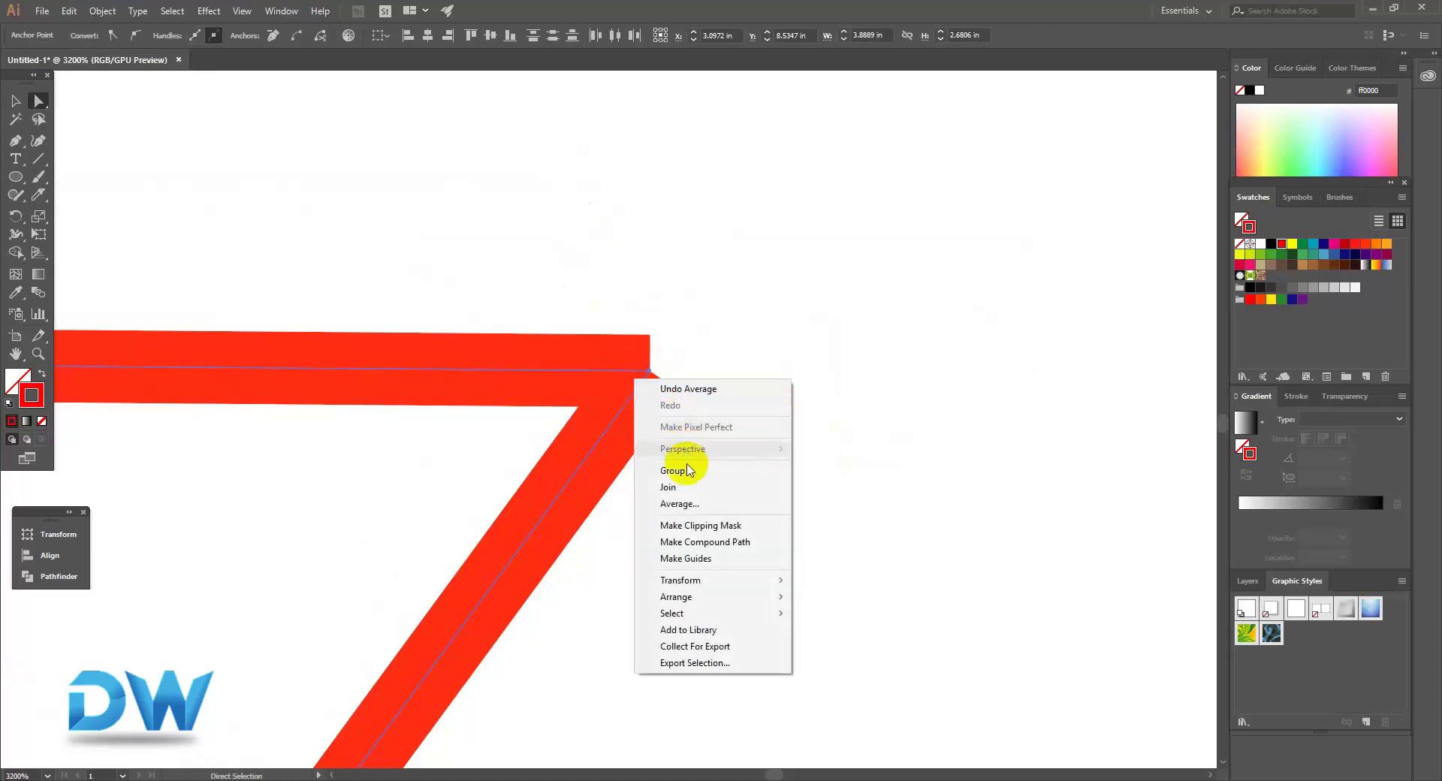
left_click(683, 486)
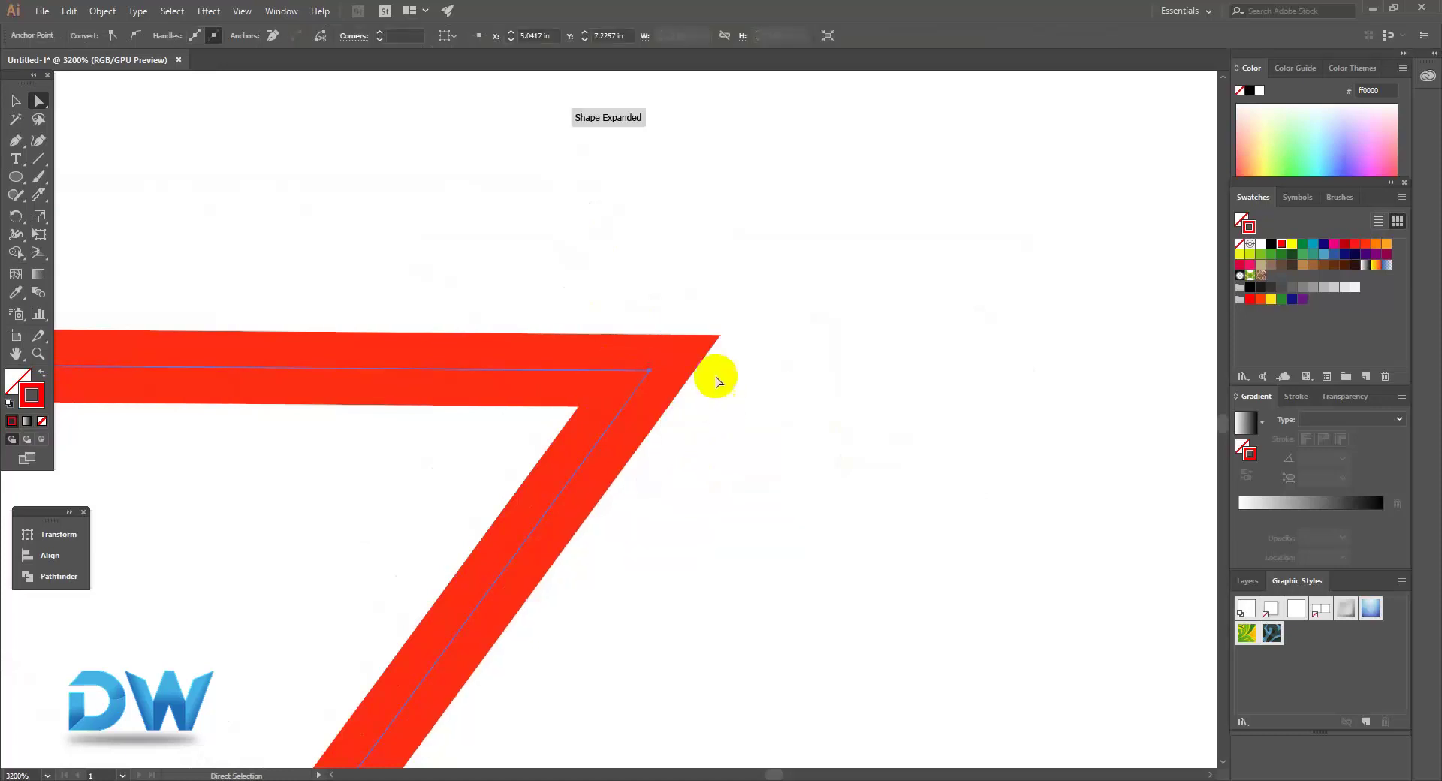
Step: Average the two end anchors at the triangle's upper-left corner on both axes and join them
key("space")
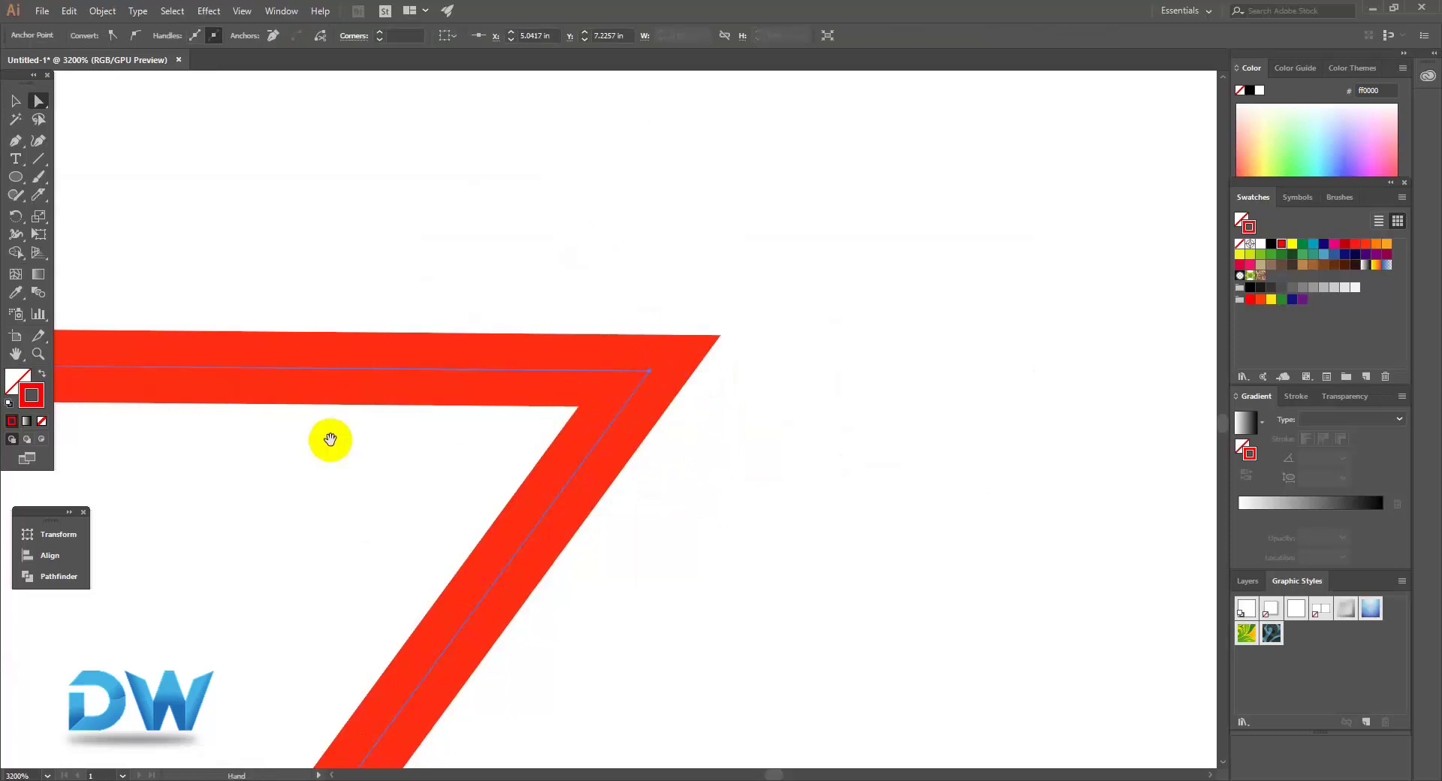
left_click_drag(330, 439, 886, 382)
left_click(414, 394, "ctrl+alt")
left_click(414, 399, "ctrl+alt")
left_click_drag(416, 406, 862, 376)
left_click_drag(450, 390, 755, 381)
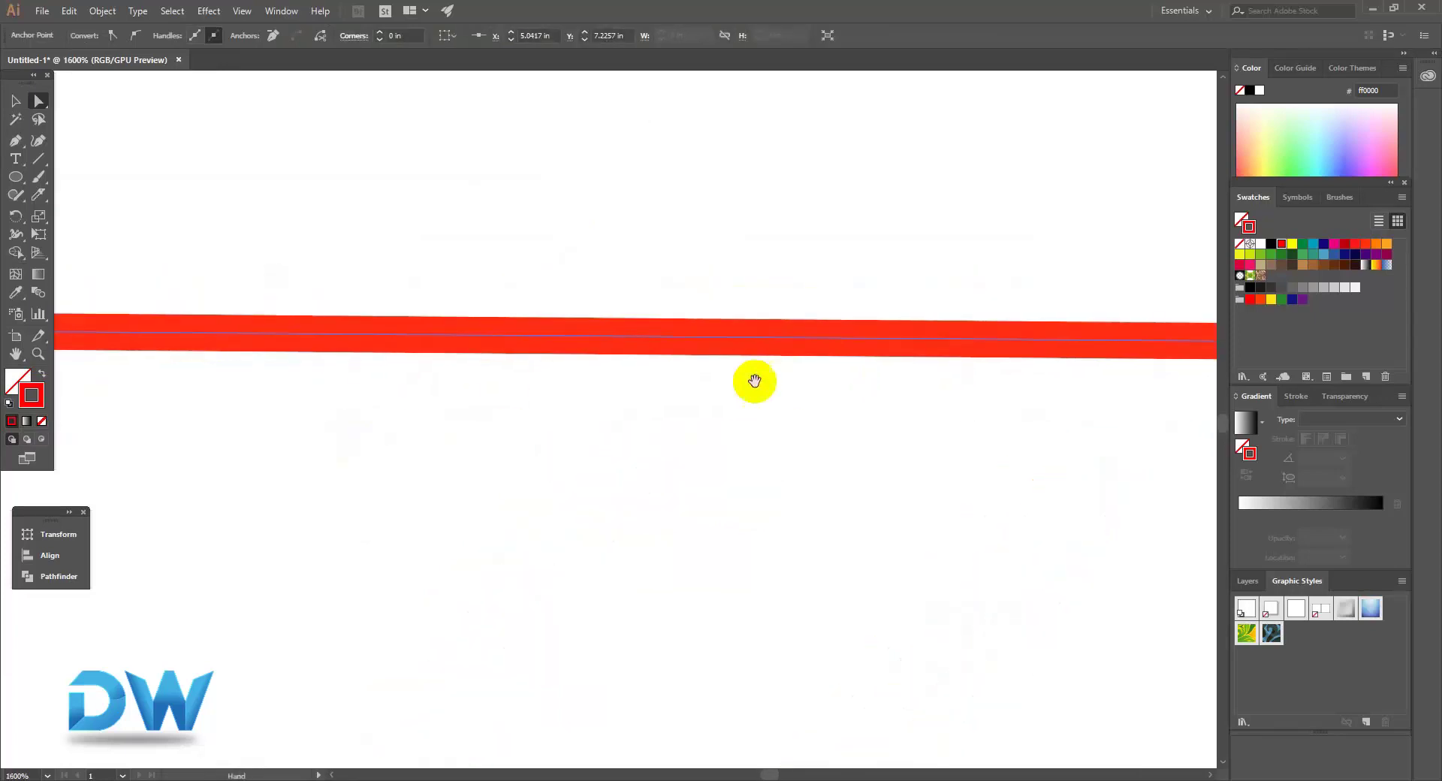
left_click(492, 382, "ctrl+alt")
left_click(444, 399, "ctrl")
left_click_drag(331, 444, 543, 340)
left_click_drag(176, 360, 379, 357)
left_click(380, 358, "ctrl+alt")
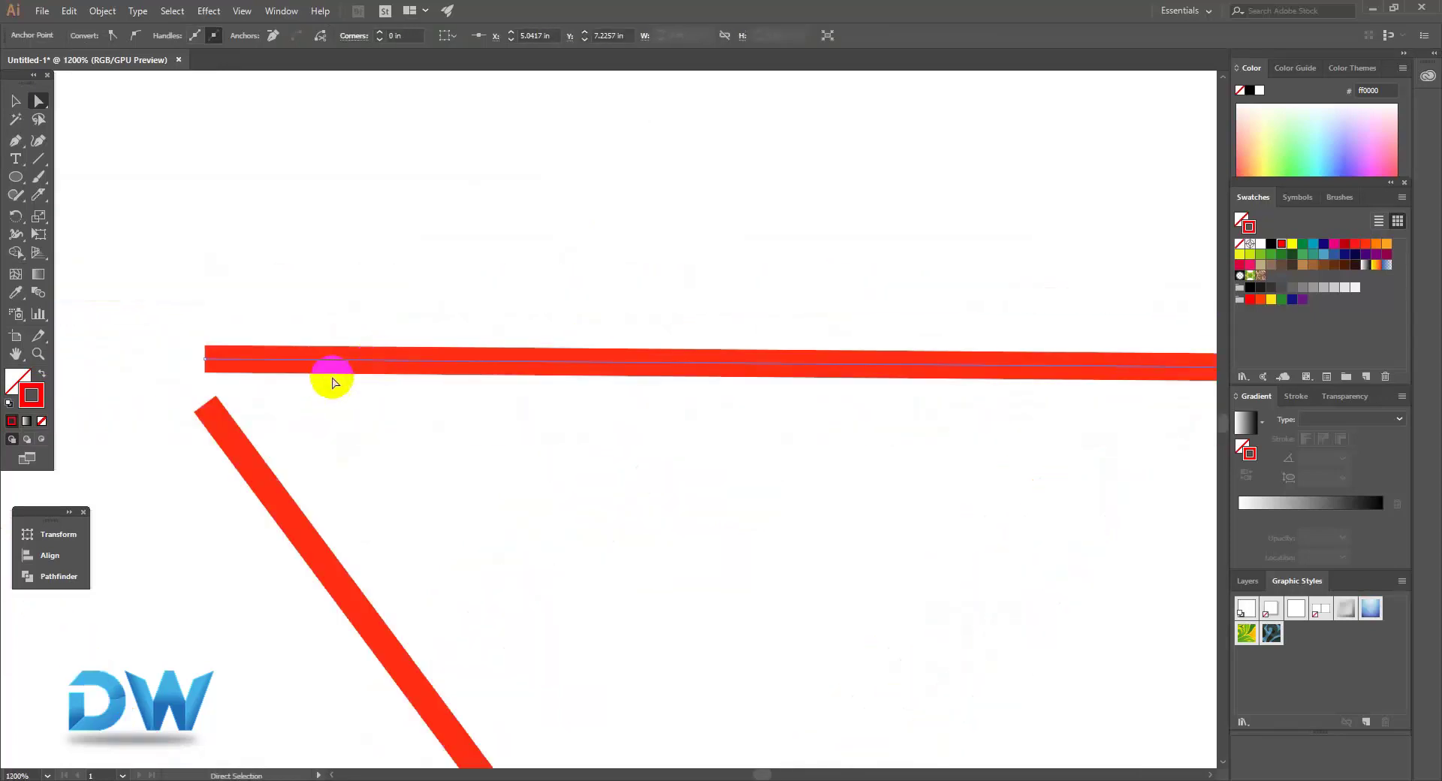
scroll(334, 383, "left", 5)
scroll(335, 383, "down", 1)
left_click_drag(331, 268, 413, 405)
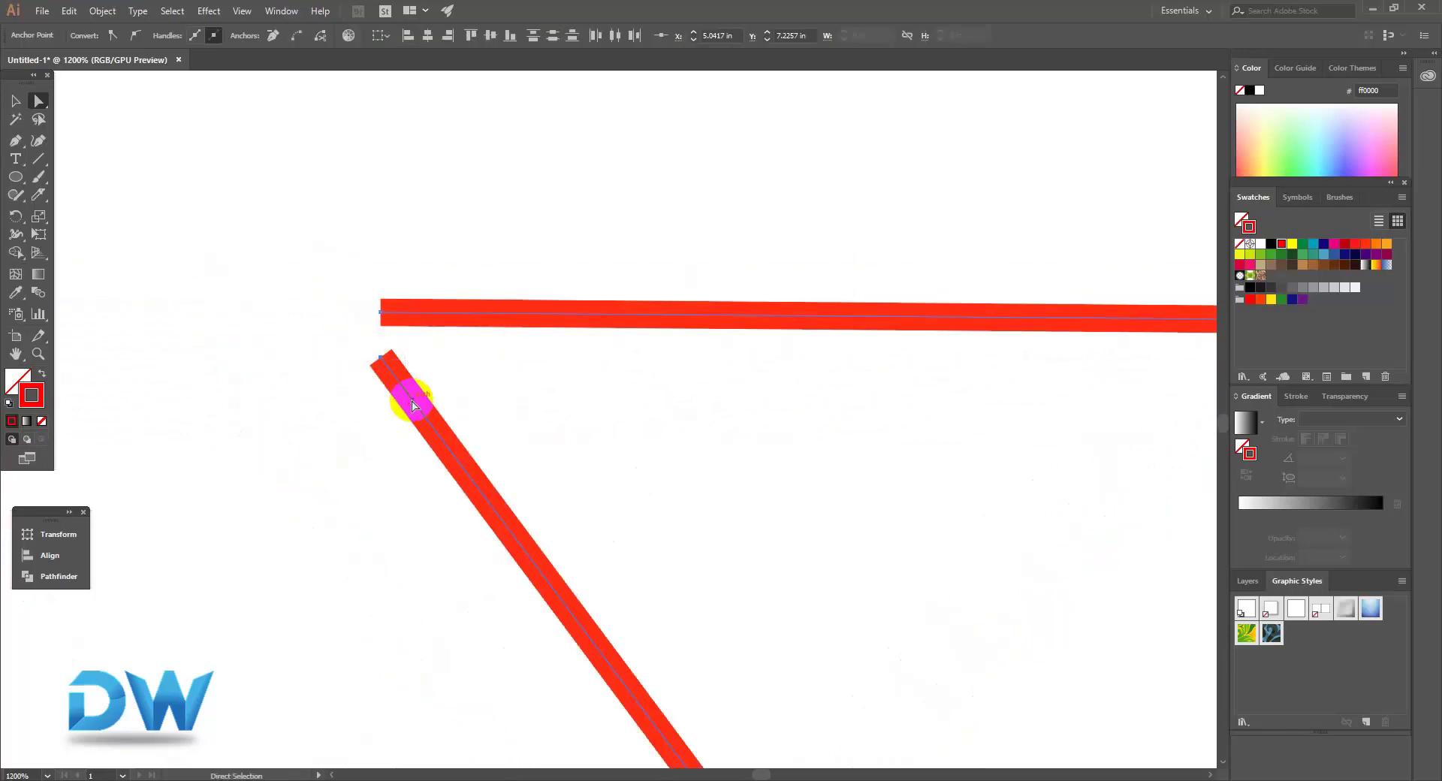
key("ctrl+j")
right_click(390, 315)
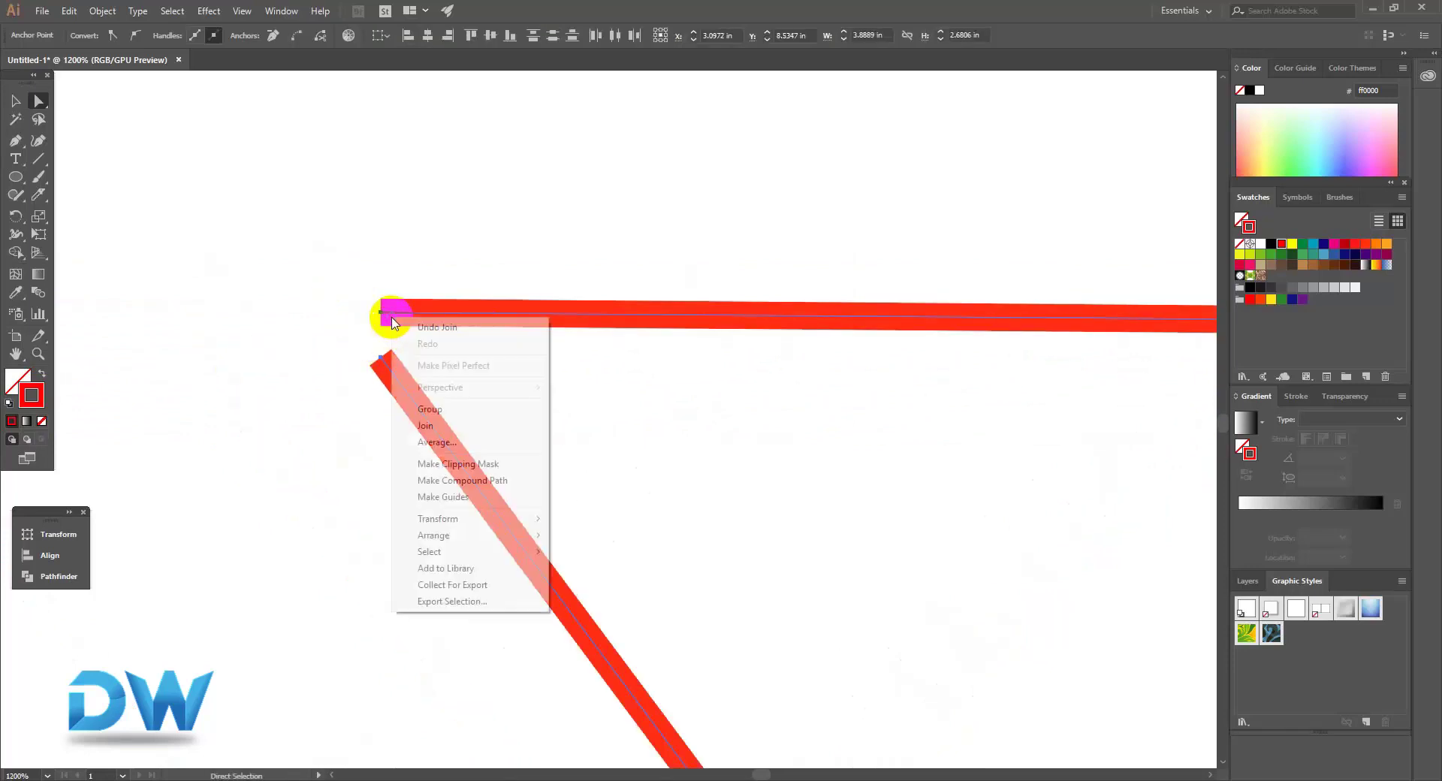
left_click(453, 443)
left_click(867, 453)
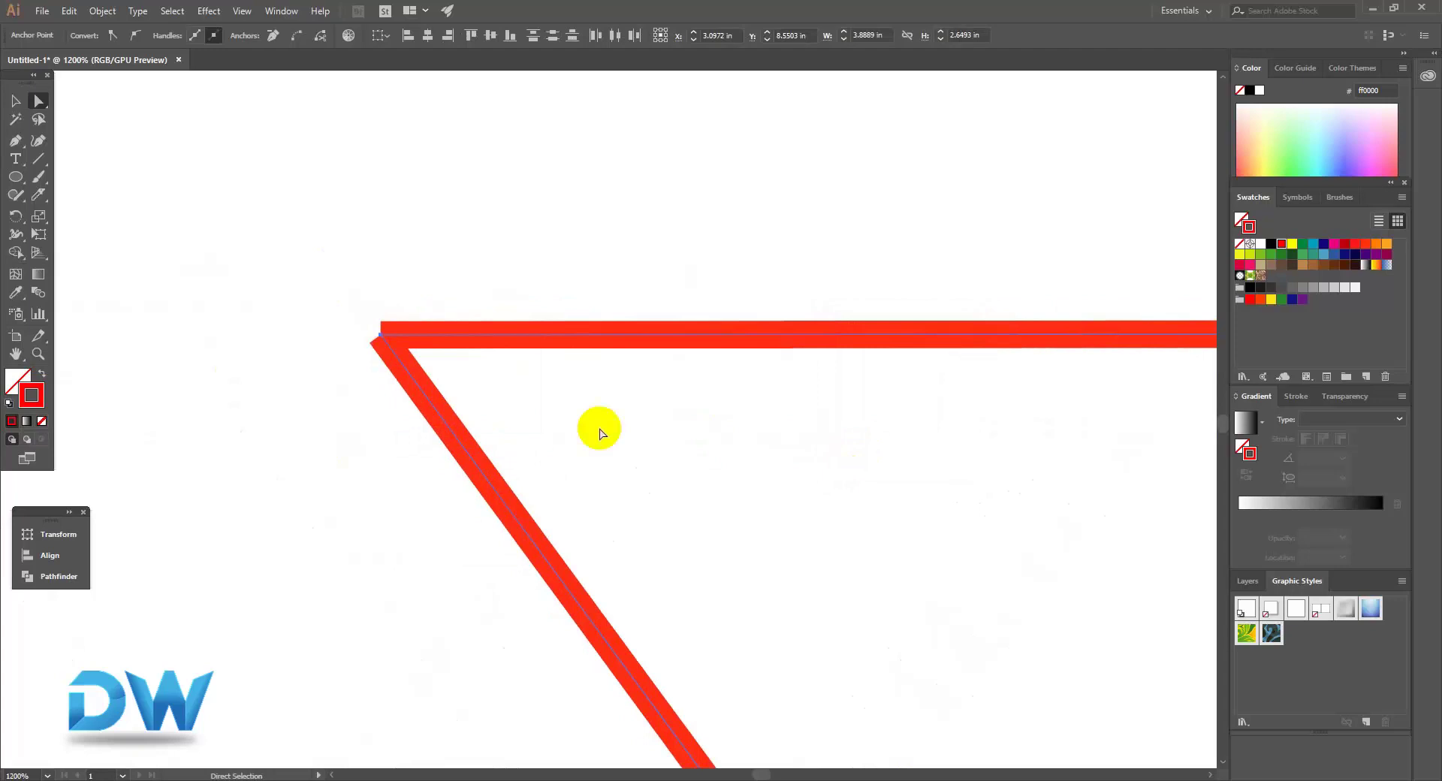
right_click(386, 354)
left_click(435, 442)
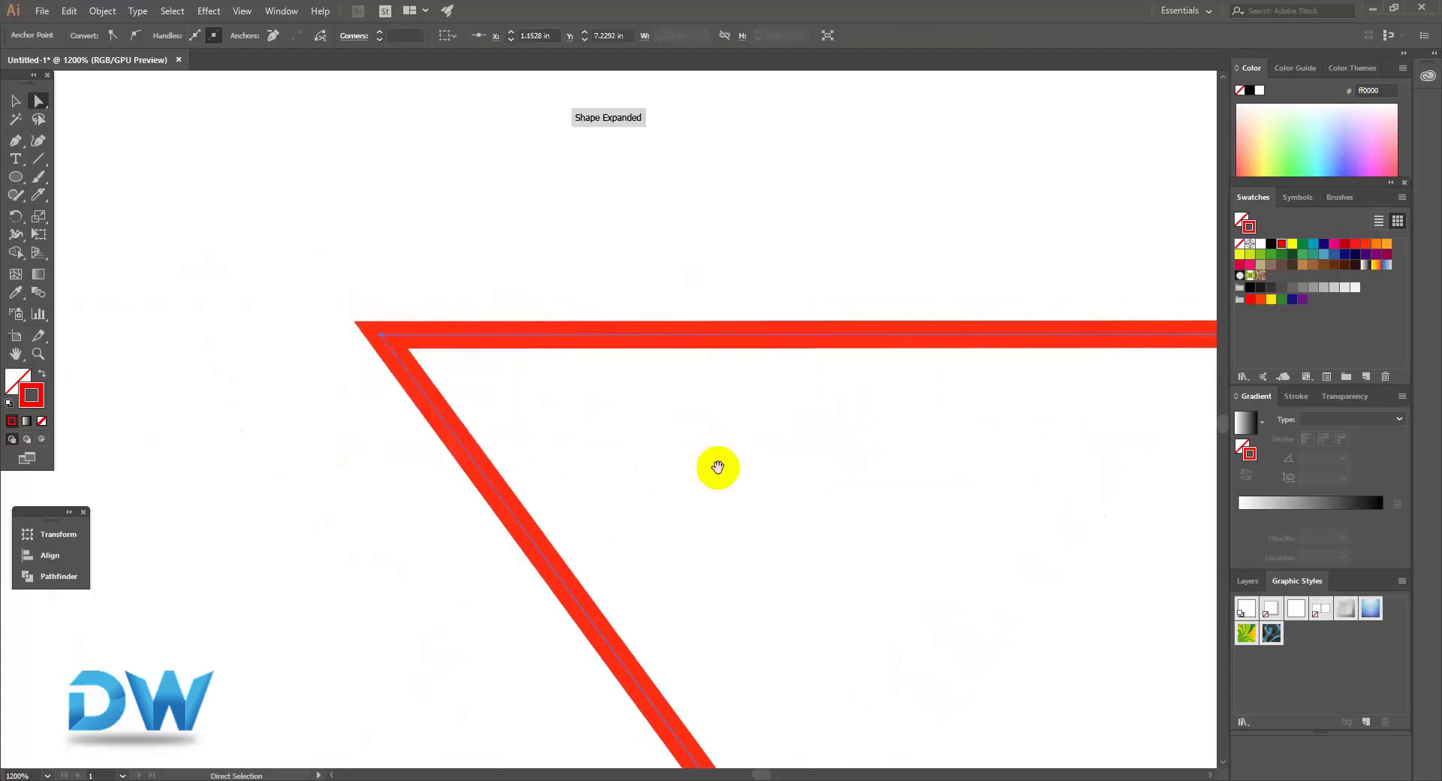
Step: Average the end anchors of the two diagonals at the triangle's bottom corner
left_click_drag(725, 452, 399, 158)
left_click(616, 520, "ctrl+alt")
left_click(530, 405, "ctrl+alt")
left_click_drag(740, 542, 259, 143)
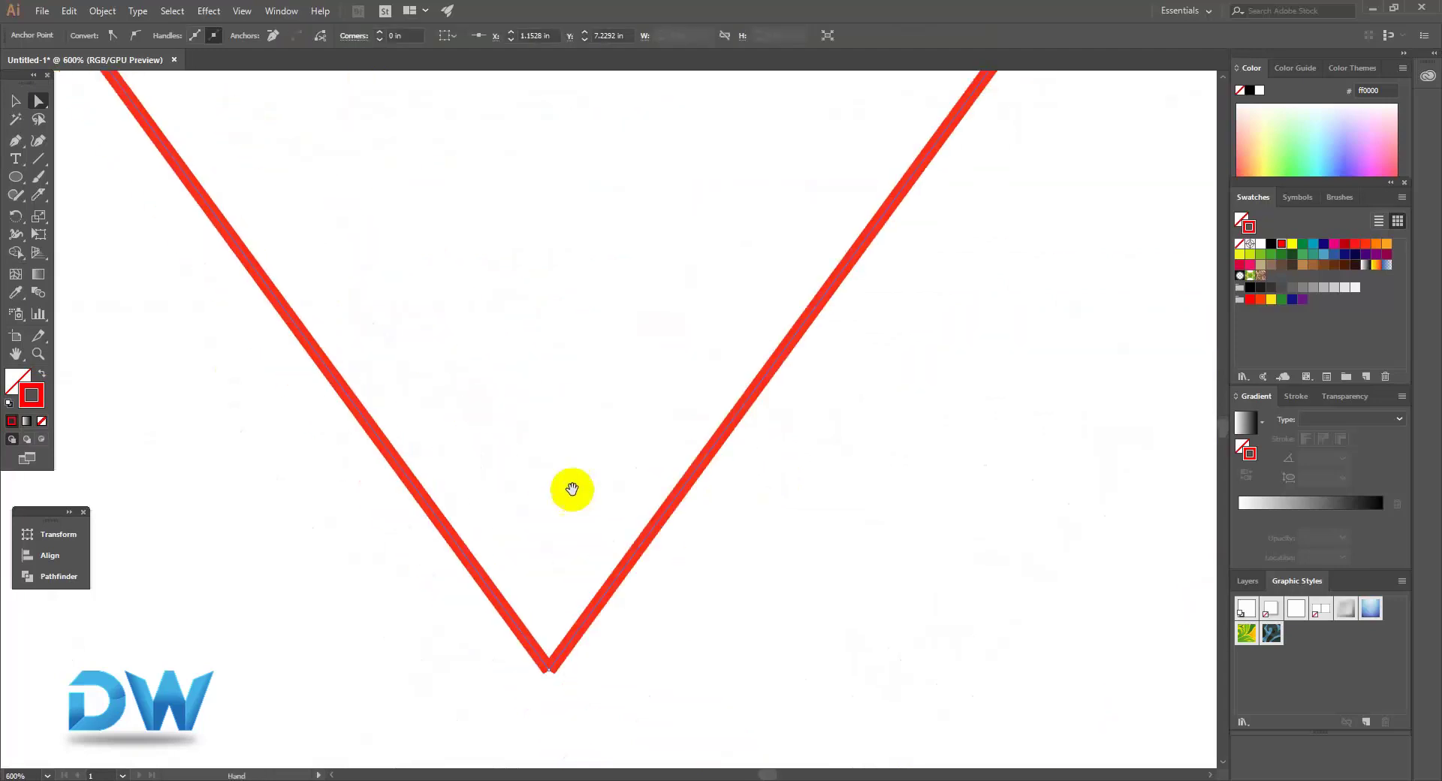
left_click(561, 489, "ctrl")
left_click(560, 489, "ctrl")
left_click_drag(547, 444, 430, 192)
left_click_drag(604, 472, 467, 394)
right_click(532, 422)
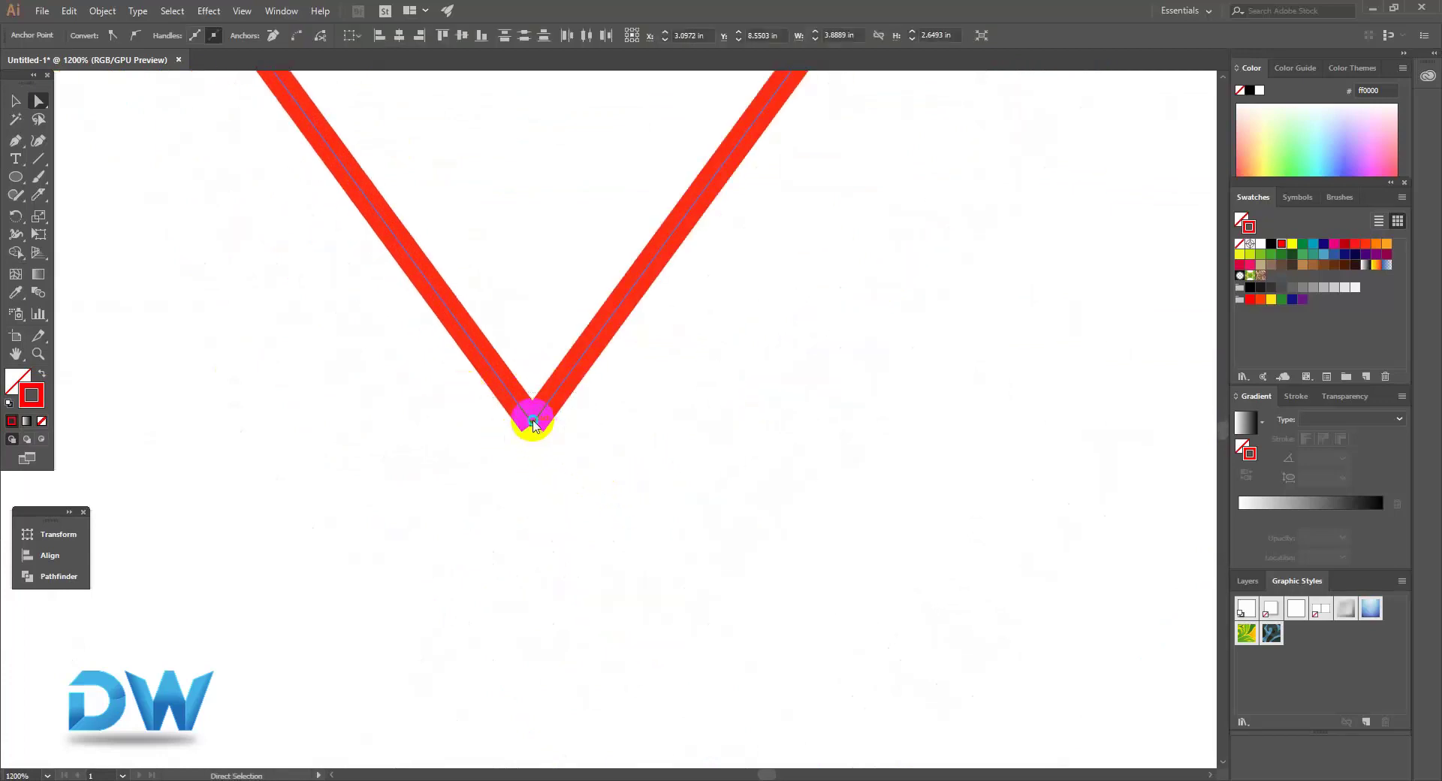
right_click(533, 425)
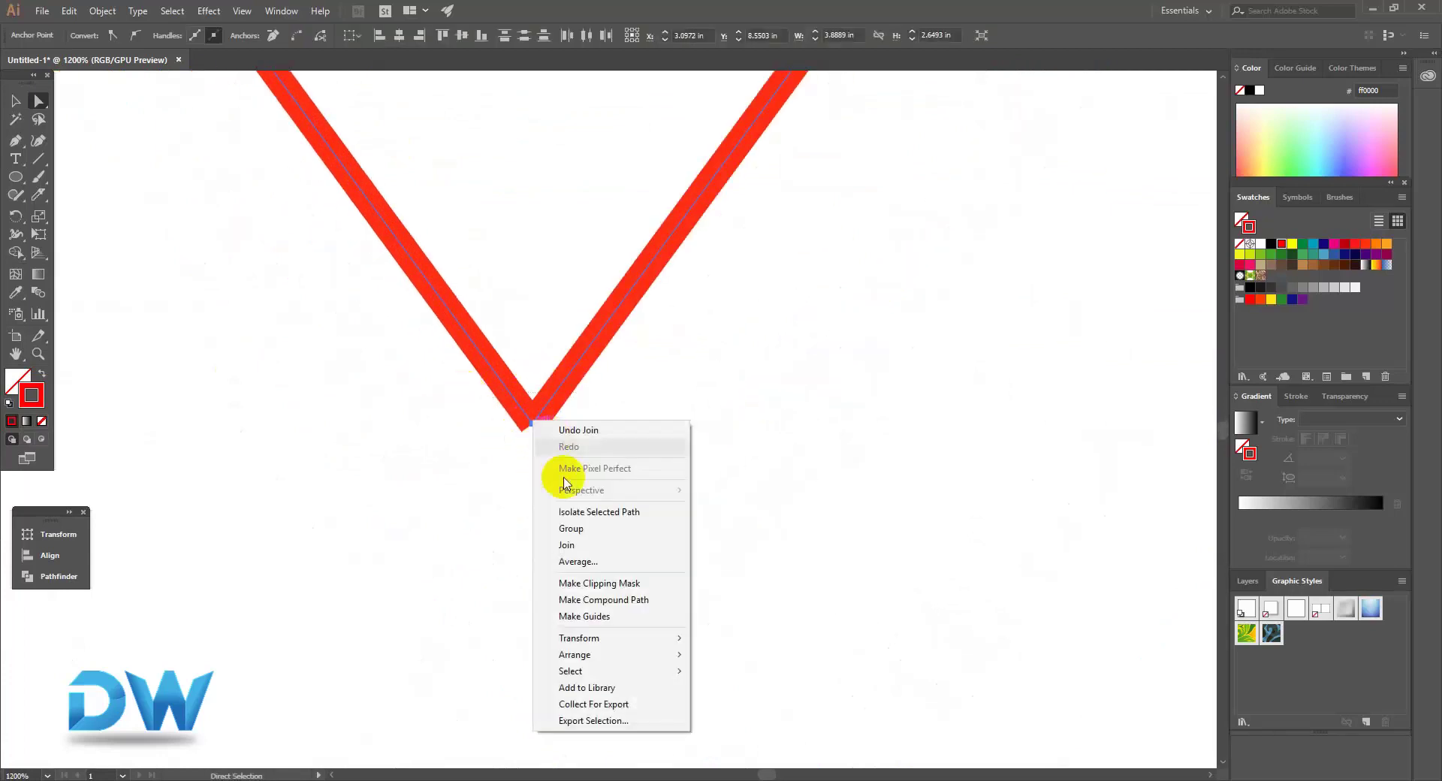
left_click(601, 563)
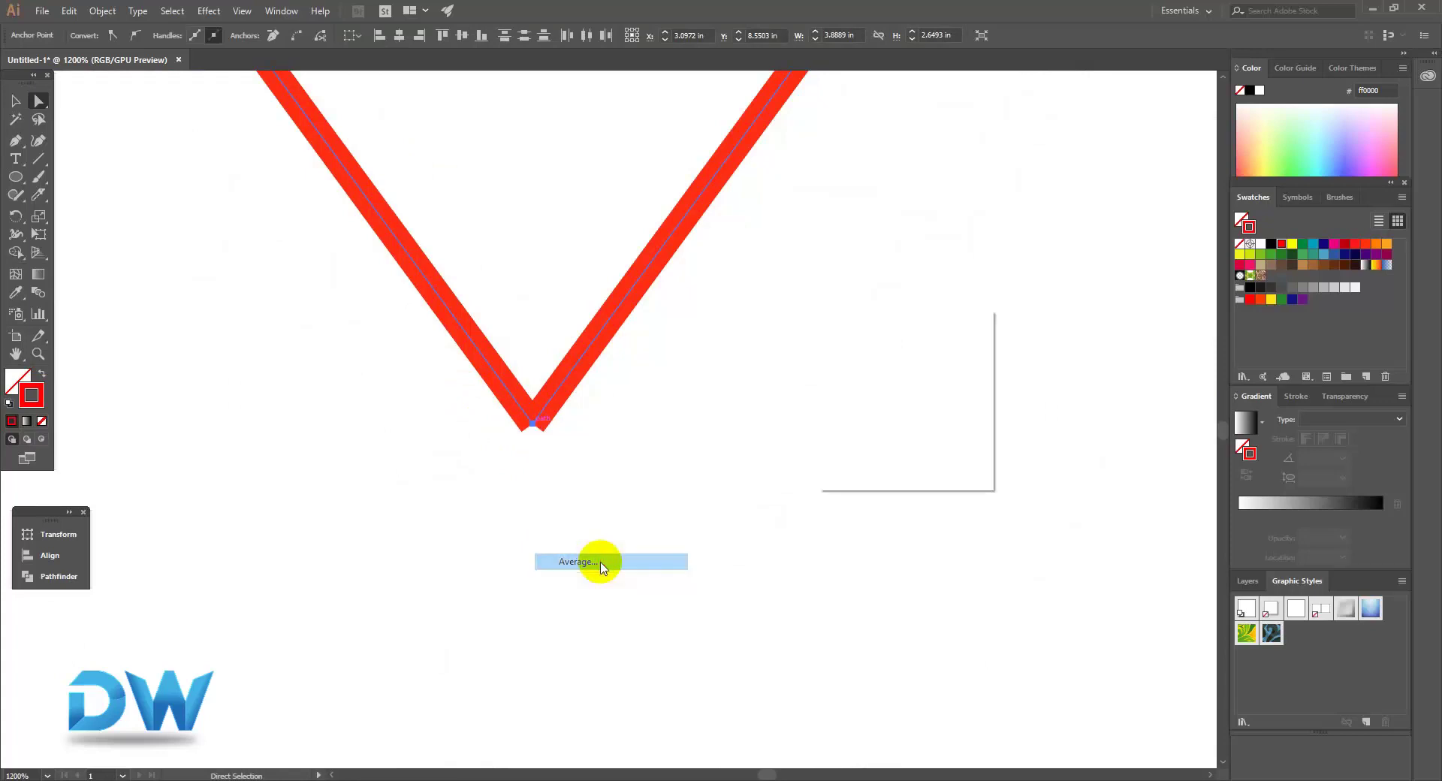
left_click(859, 463)
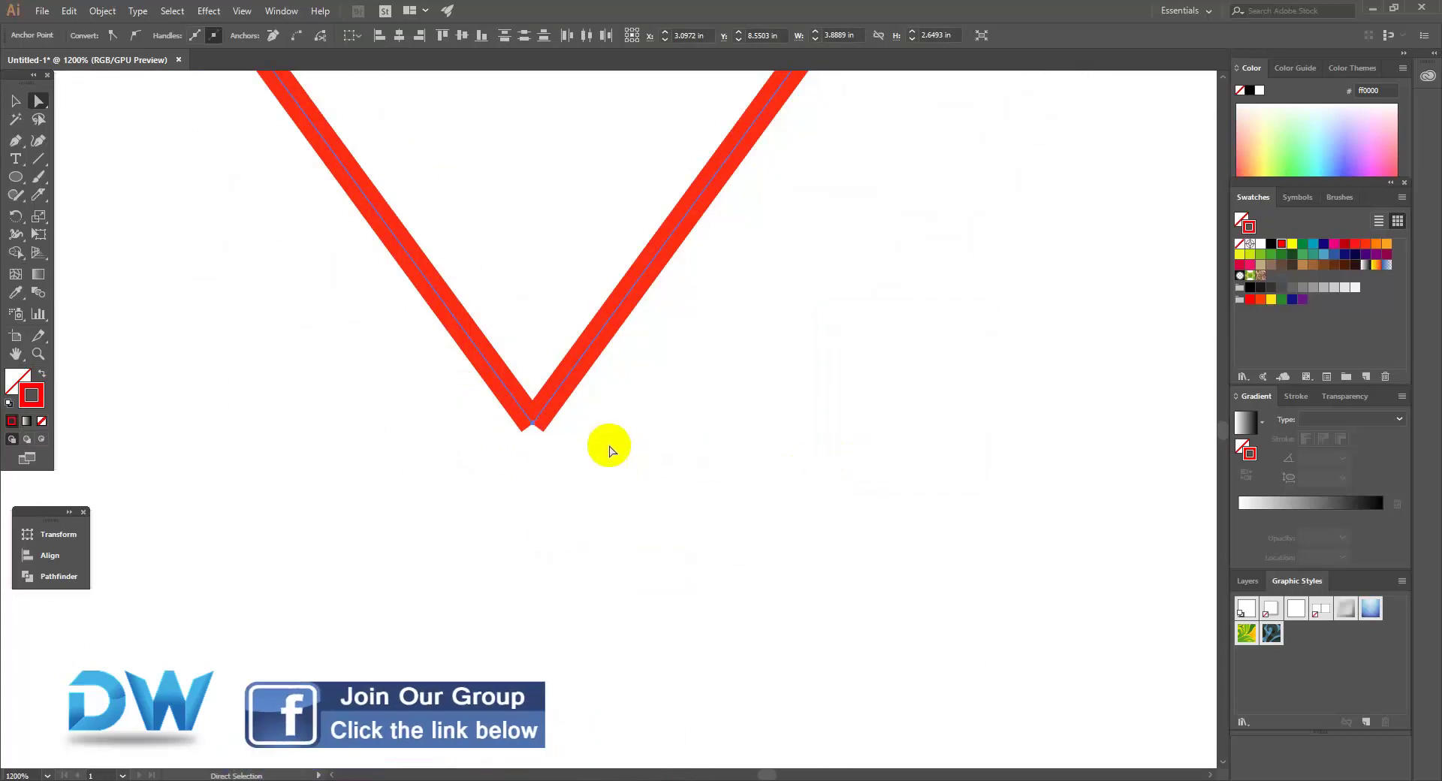
Step: Join the two end anchors at the bottom corner to close the triangle
scroll(538, 425, "up", 2)
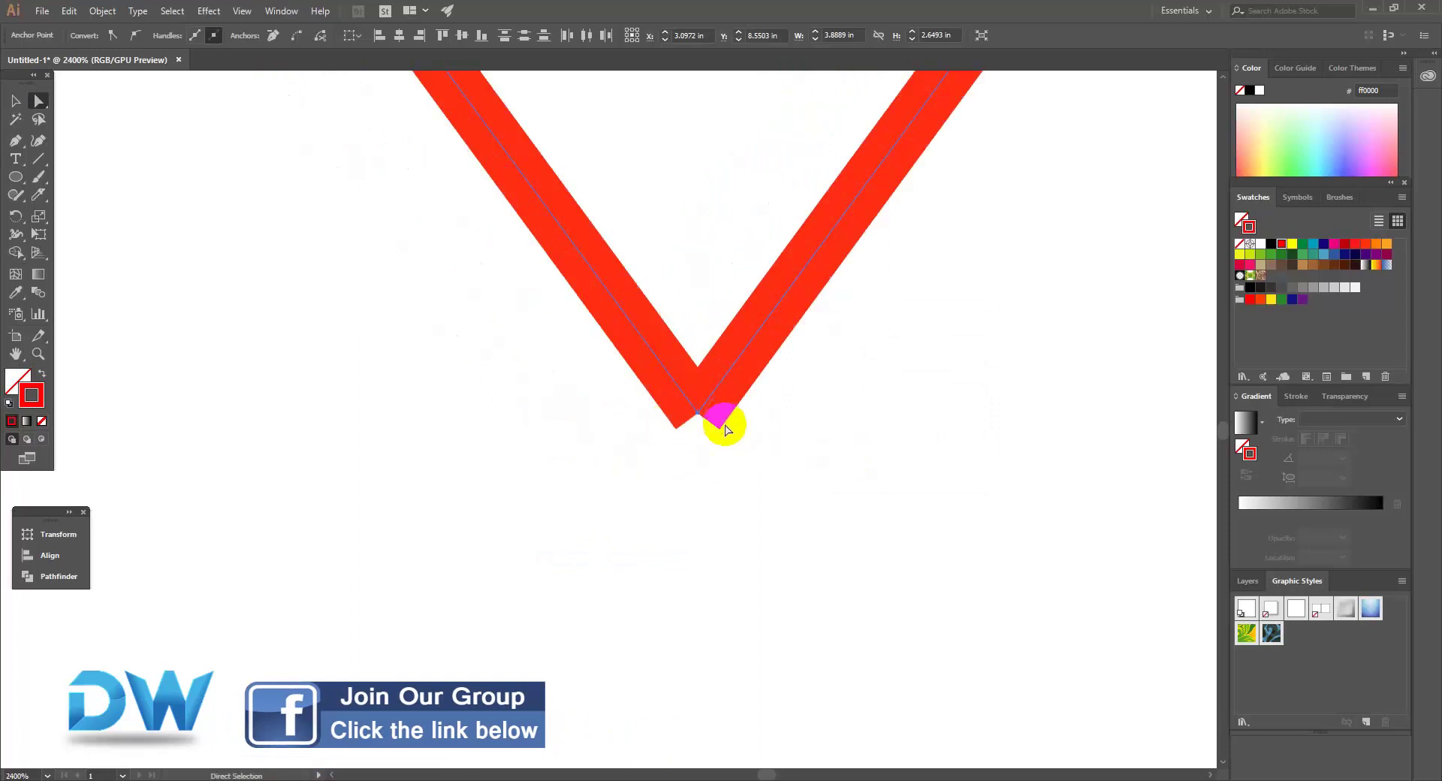
left_click_drag(804, 467, 689, 399)
right_click(692, 399)
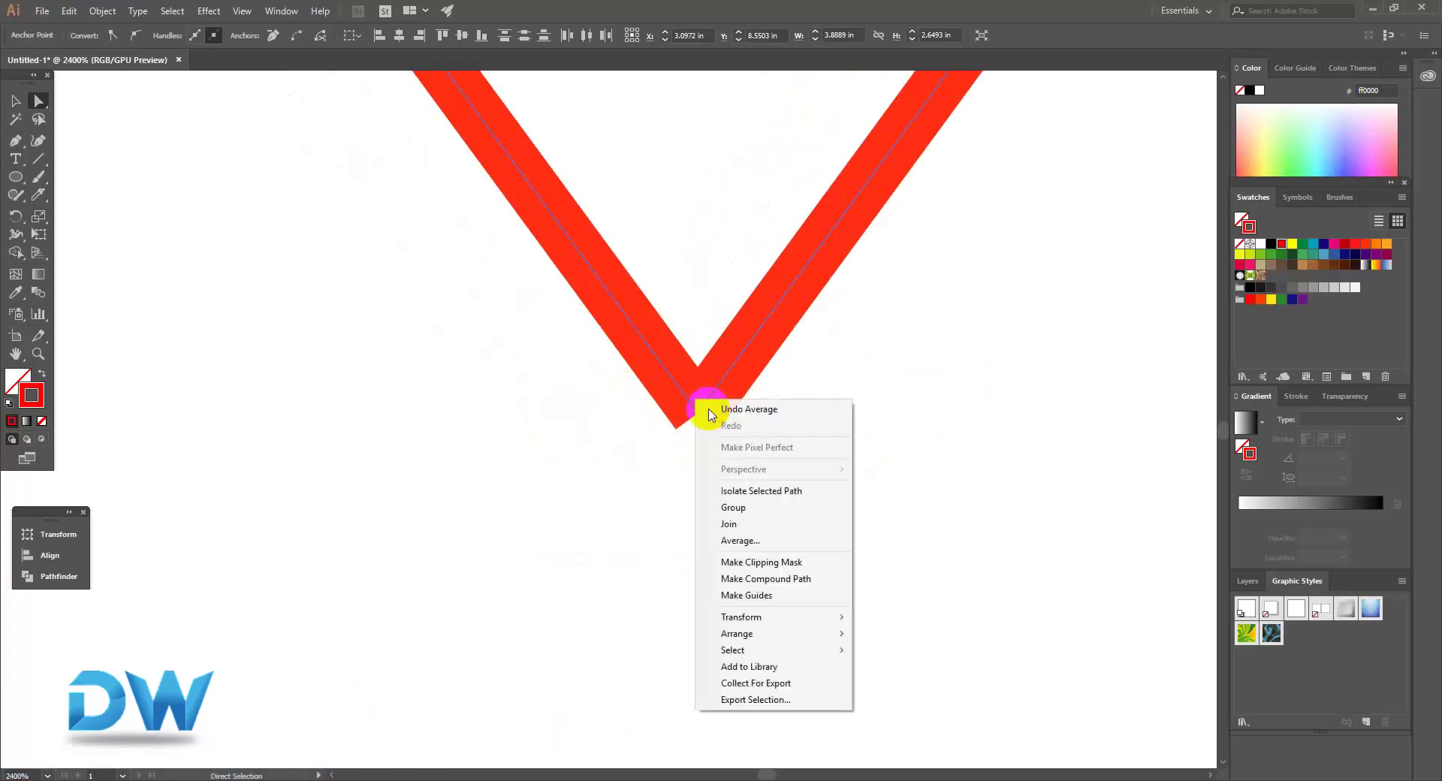
left_click(747, 525)
Step: Move the whole triangle about 1.04 in to the right and set its stroke to blue (01a0c6)
left_click(633, 356, "ctrl+alt")
left_click(633, 356, "ctrl+alt")
left_click(633, 356, "ctrl+alt")
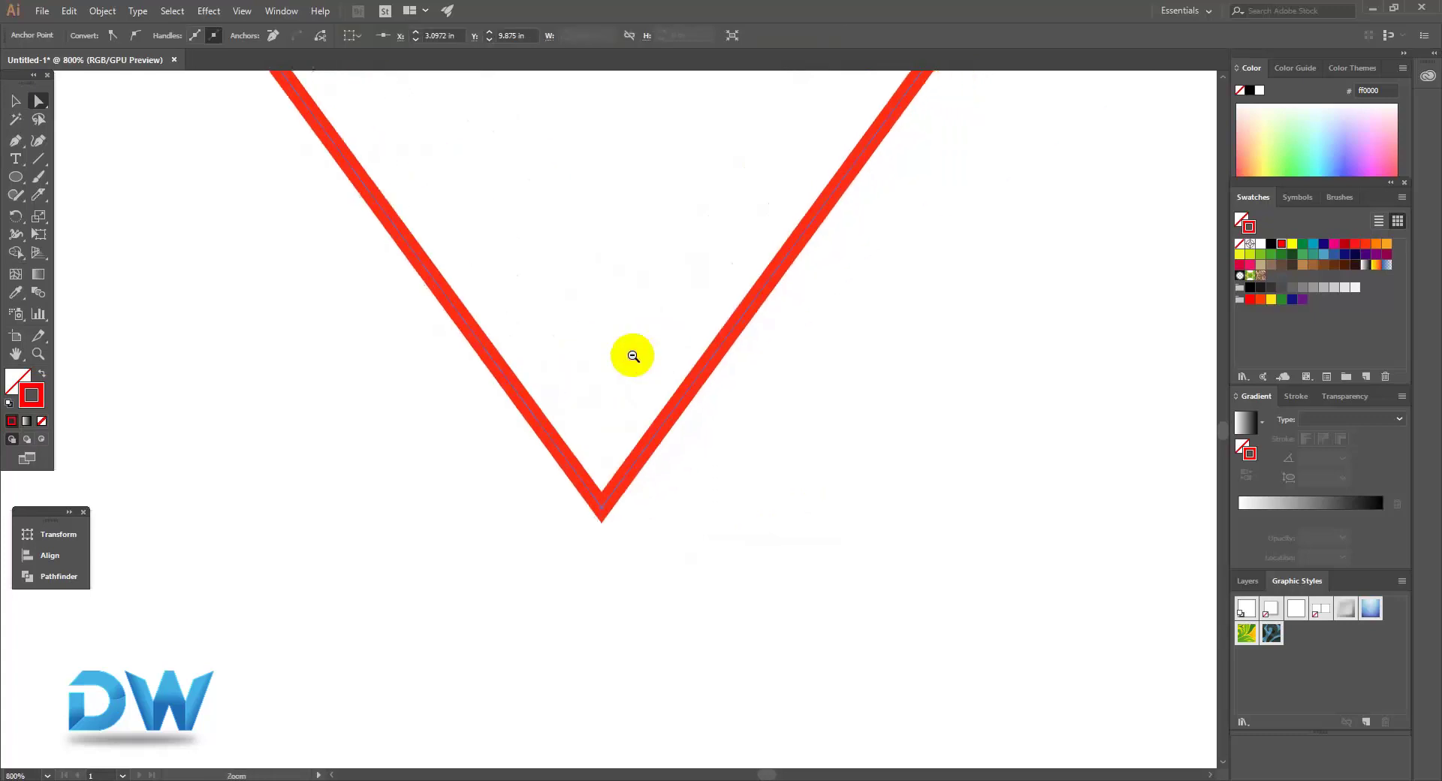
left_click(632, 356, "ctrl+alt")
left_click(632, 356, "ctrl+alt")
left_click(632, 355, "ctrl+alt")
left_click(633, 356, "ctrl+alt")
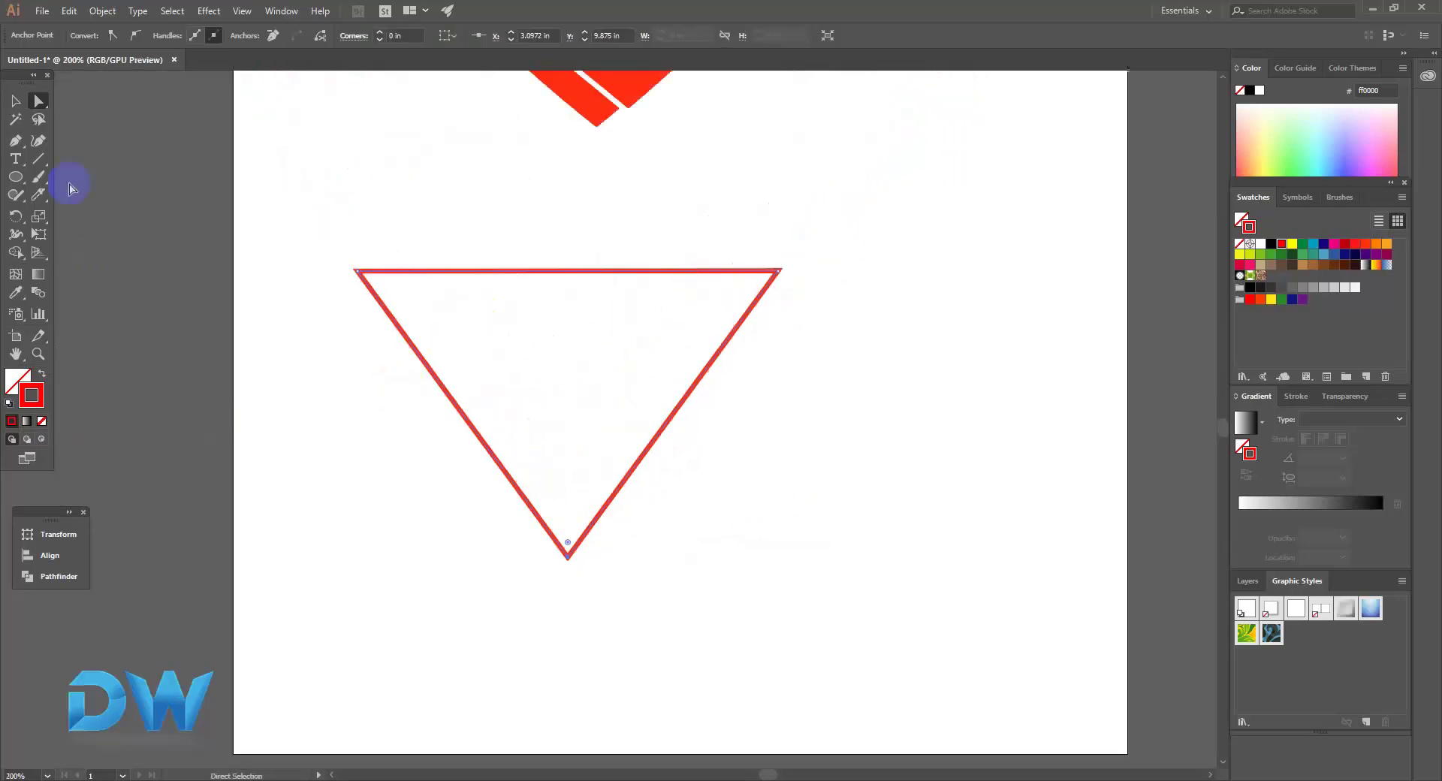
left_click(16, 104)
left_click(421, 225)
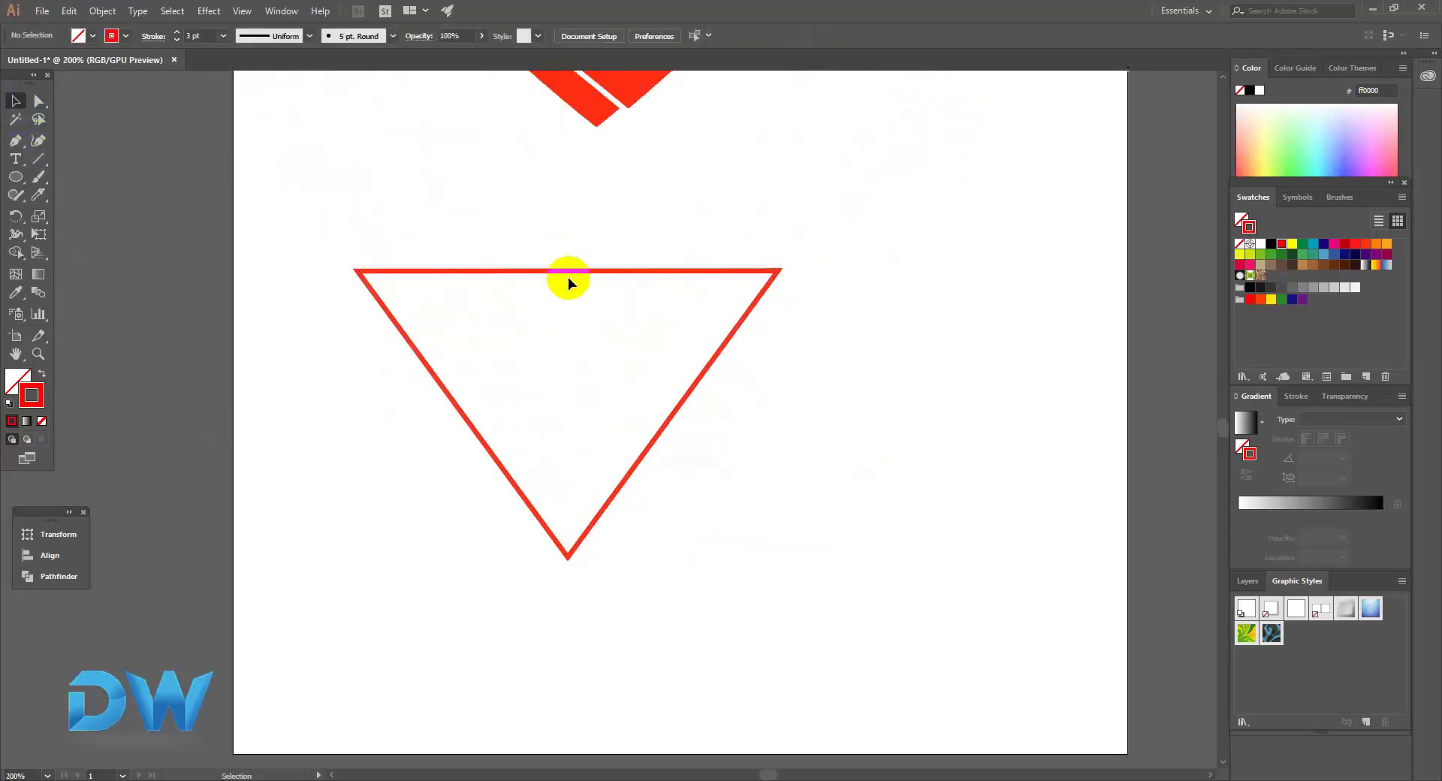
left_click_drag(556, 272, 669, 271)
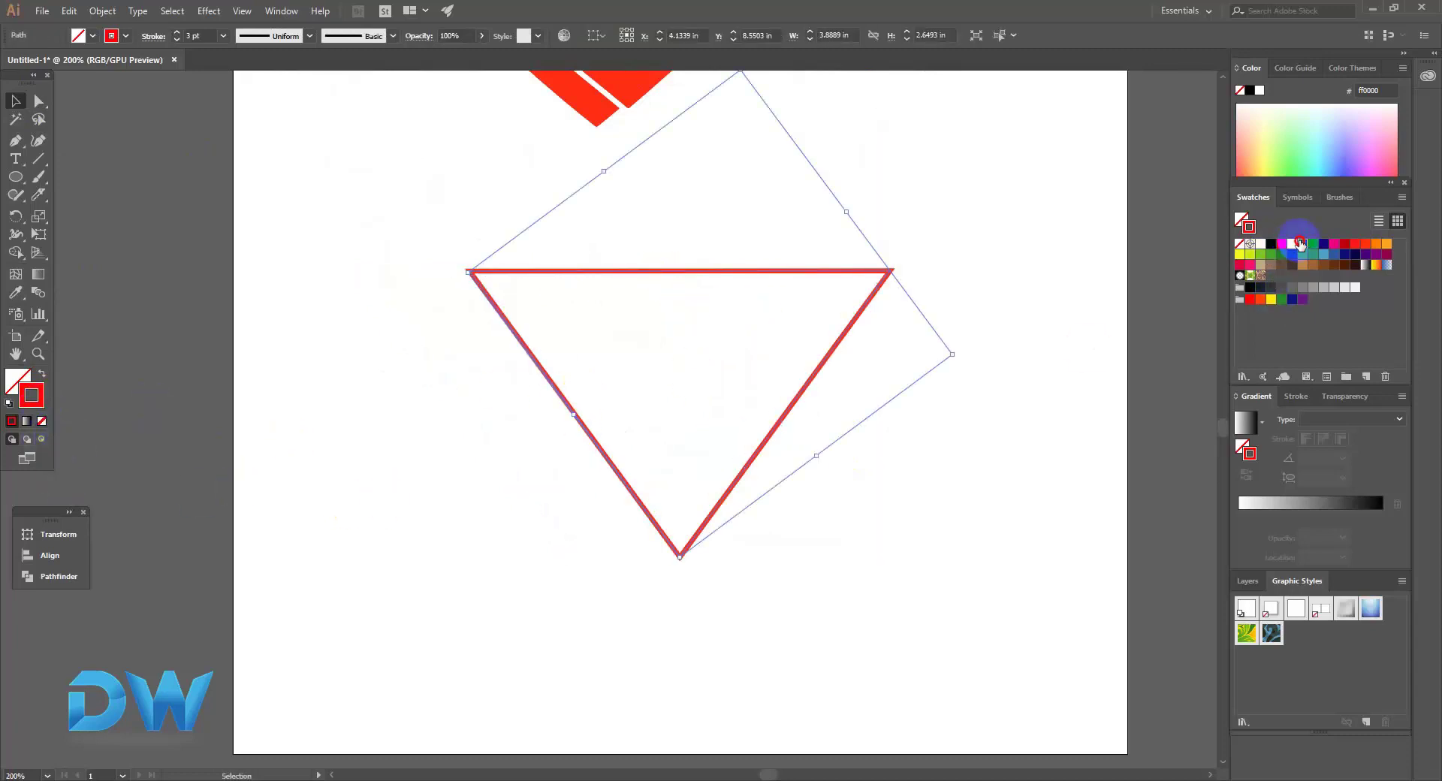
left_click(1300, 244)
left_click(1313, 243)
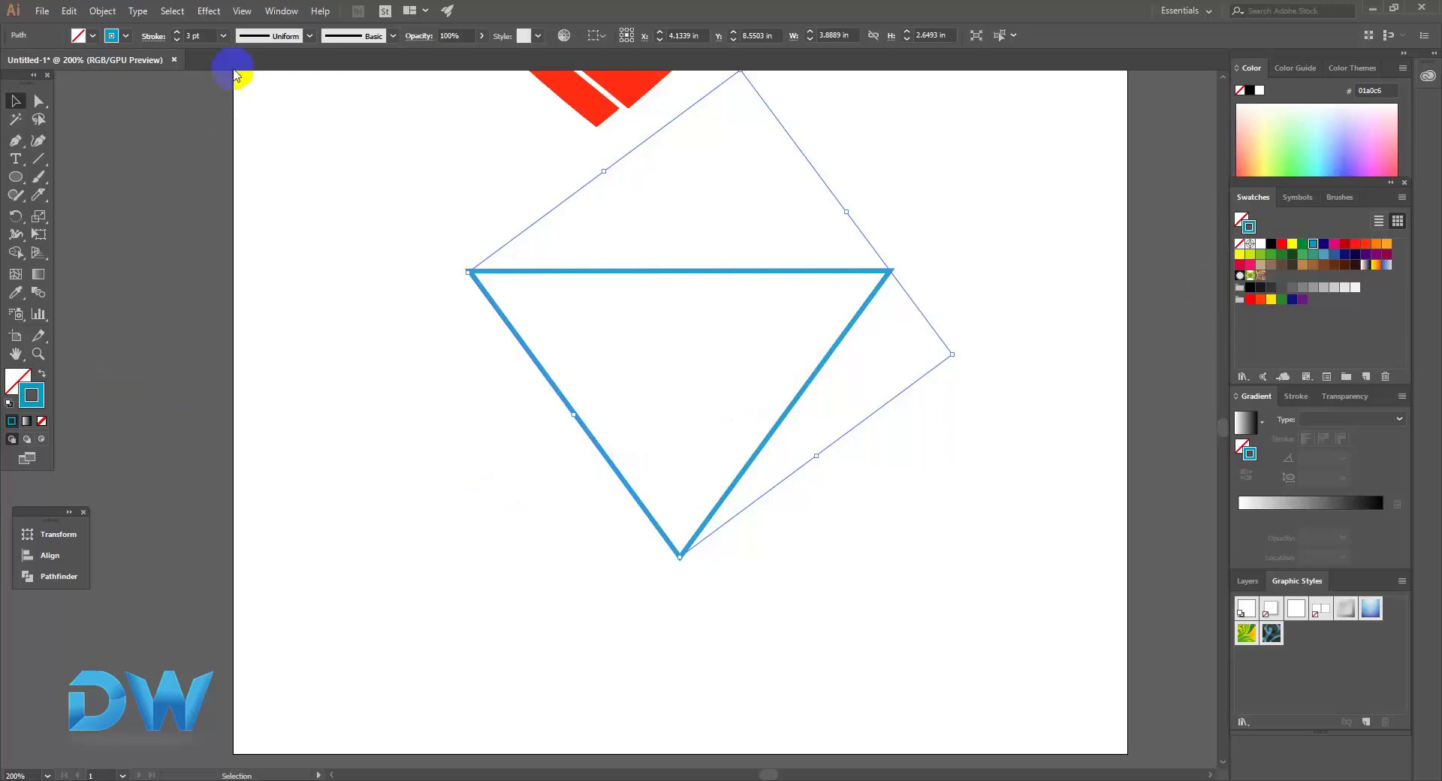
Step: Expand the triangle's fill and stroke into a filled shape
left_click(119, 12)
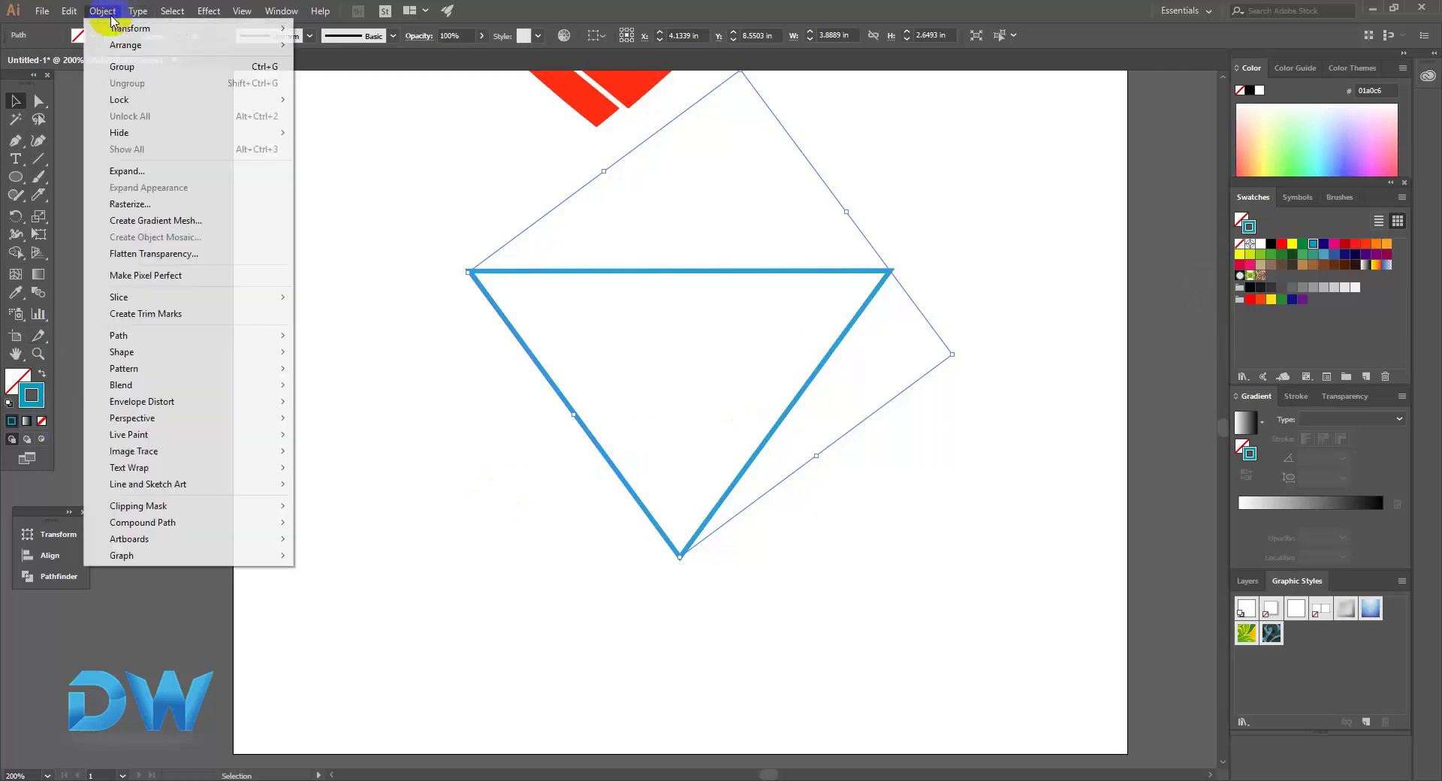
left_click(141, 172)
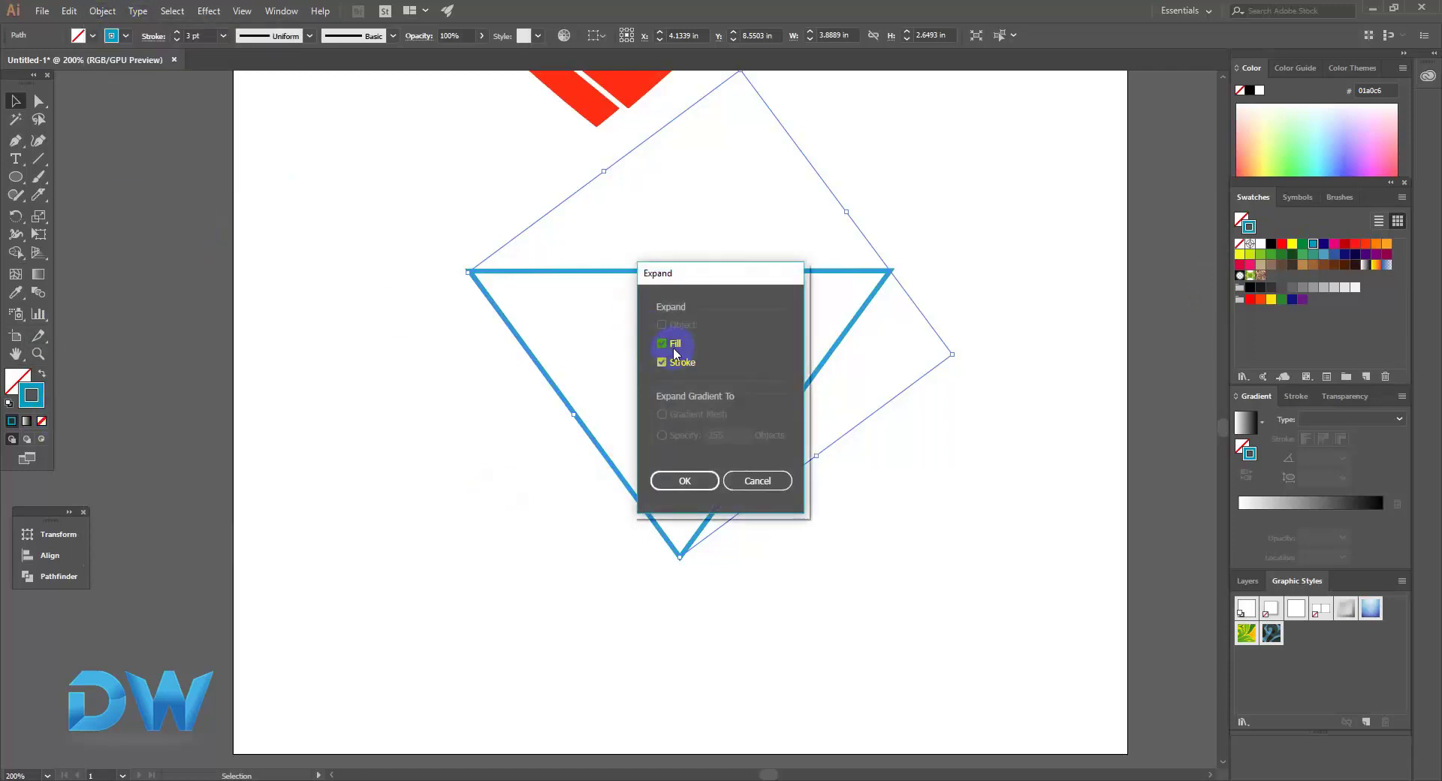
left_click(680, 481)
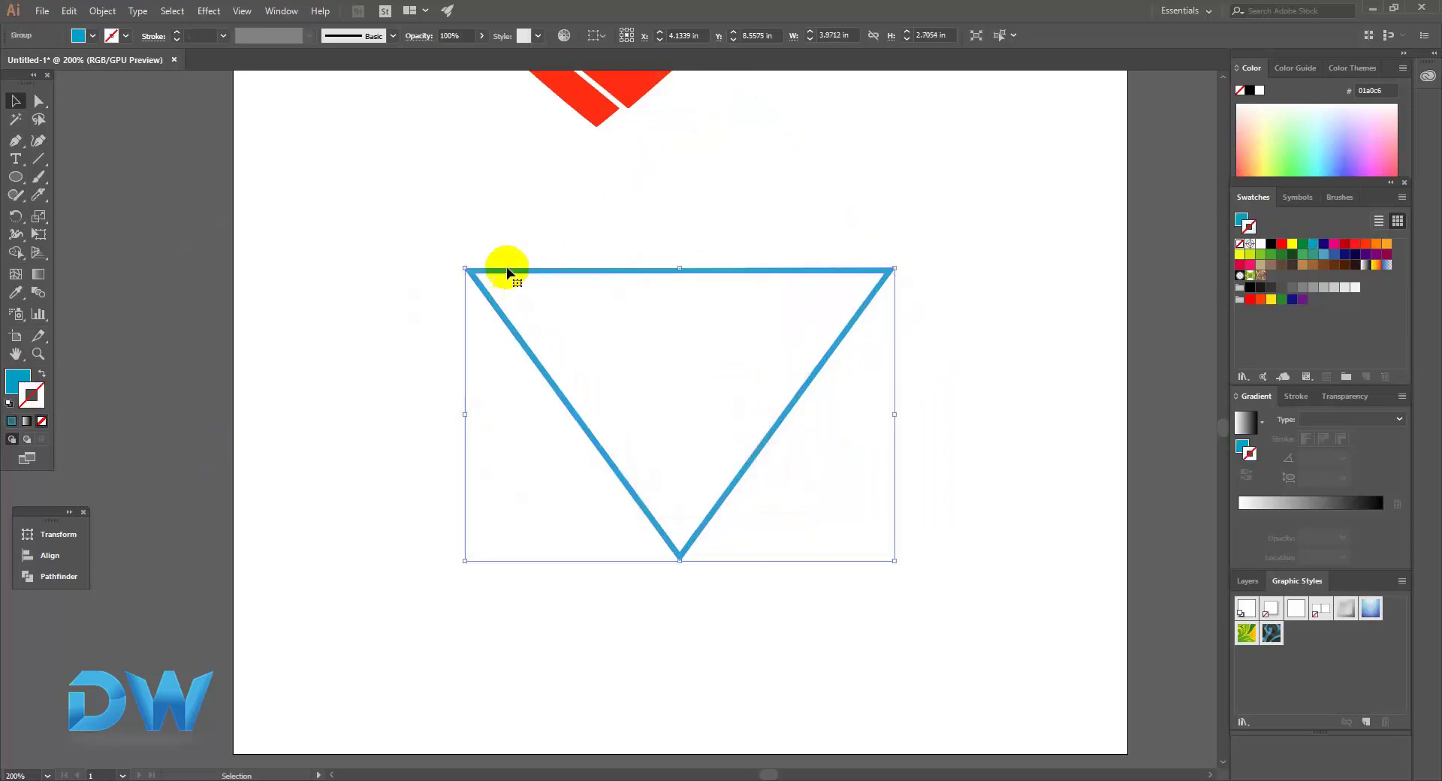
Step: Inspect the expanded triangle's fill and outline up close, and deselect it
left_click(17, 379)
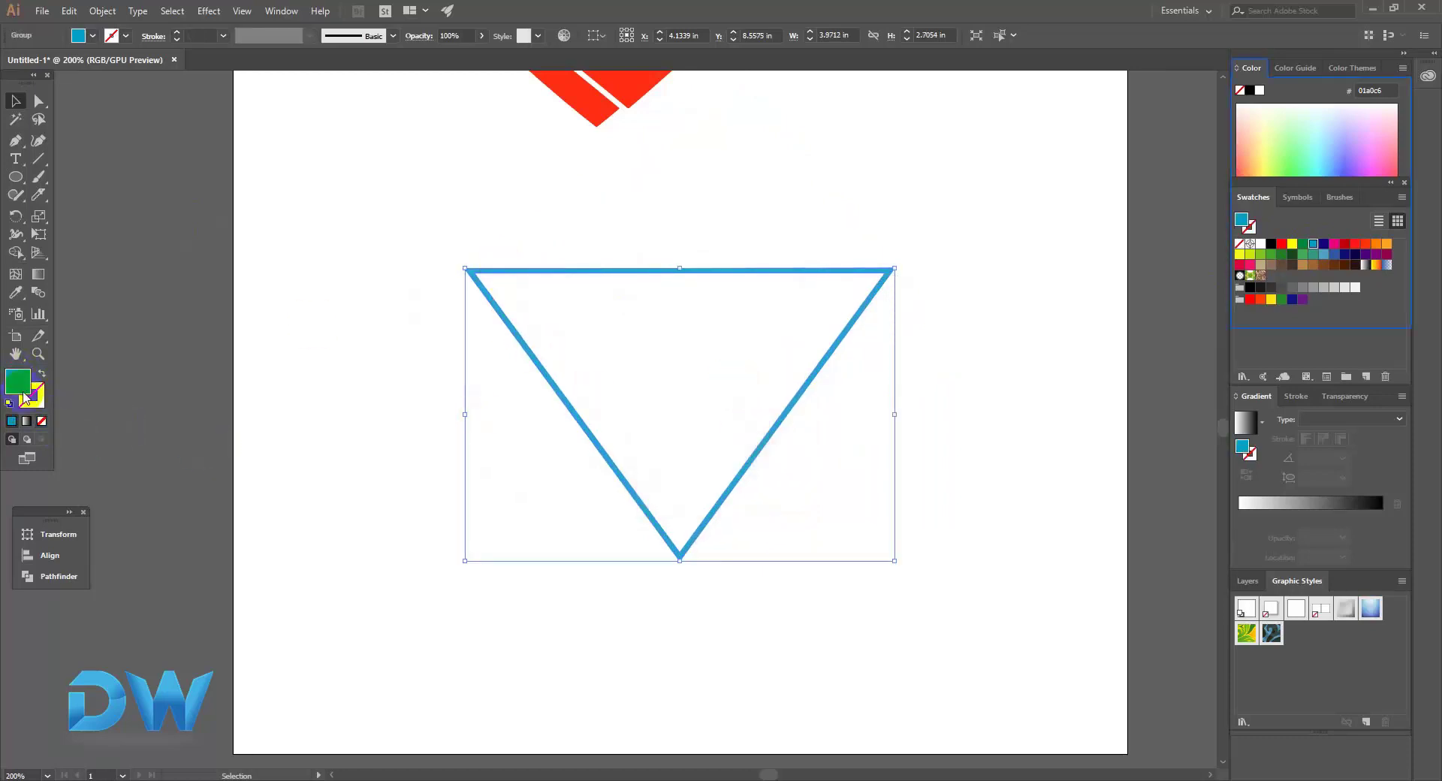
scroll(582, 401, "up", 2)
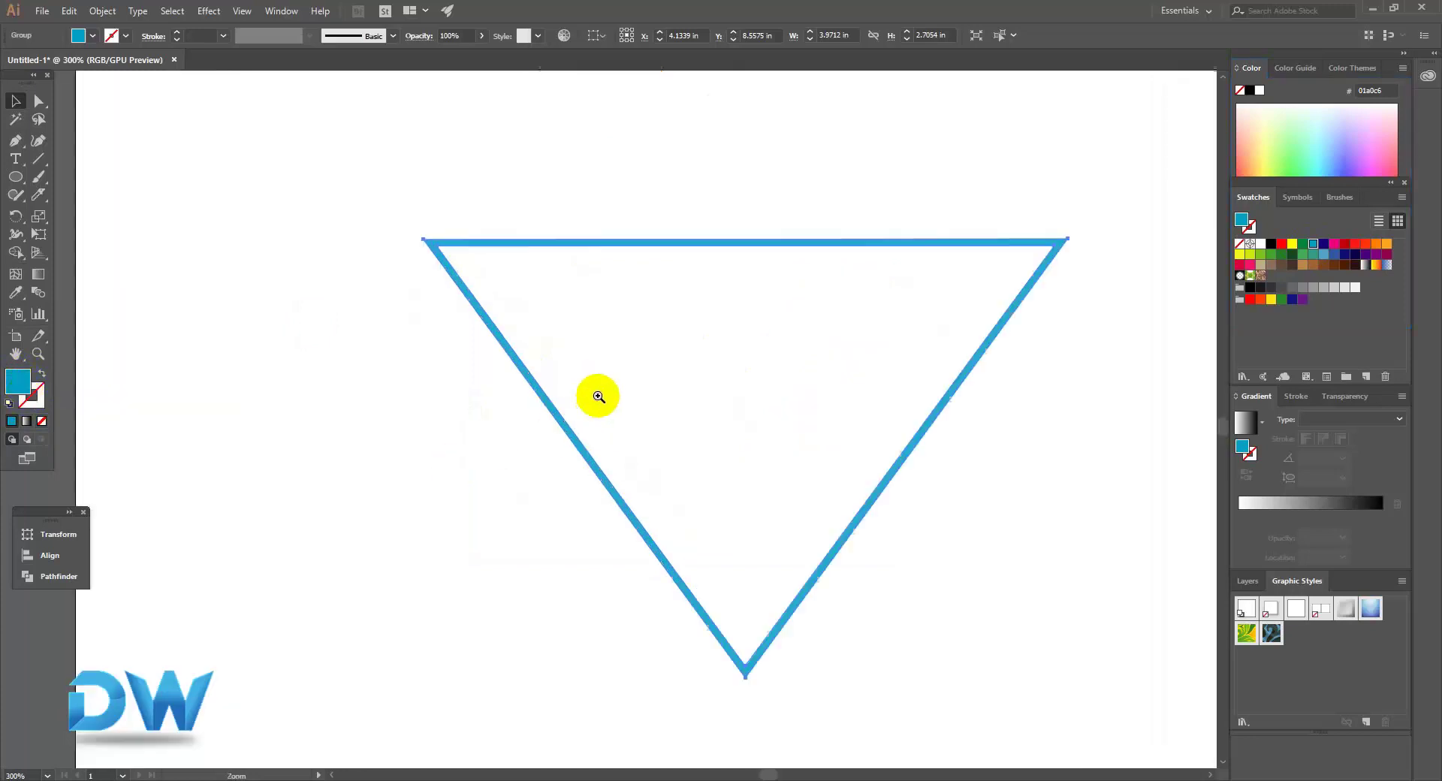
left_click_drag(636, 416, 556, 401)
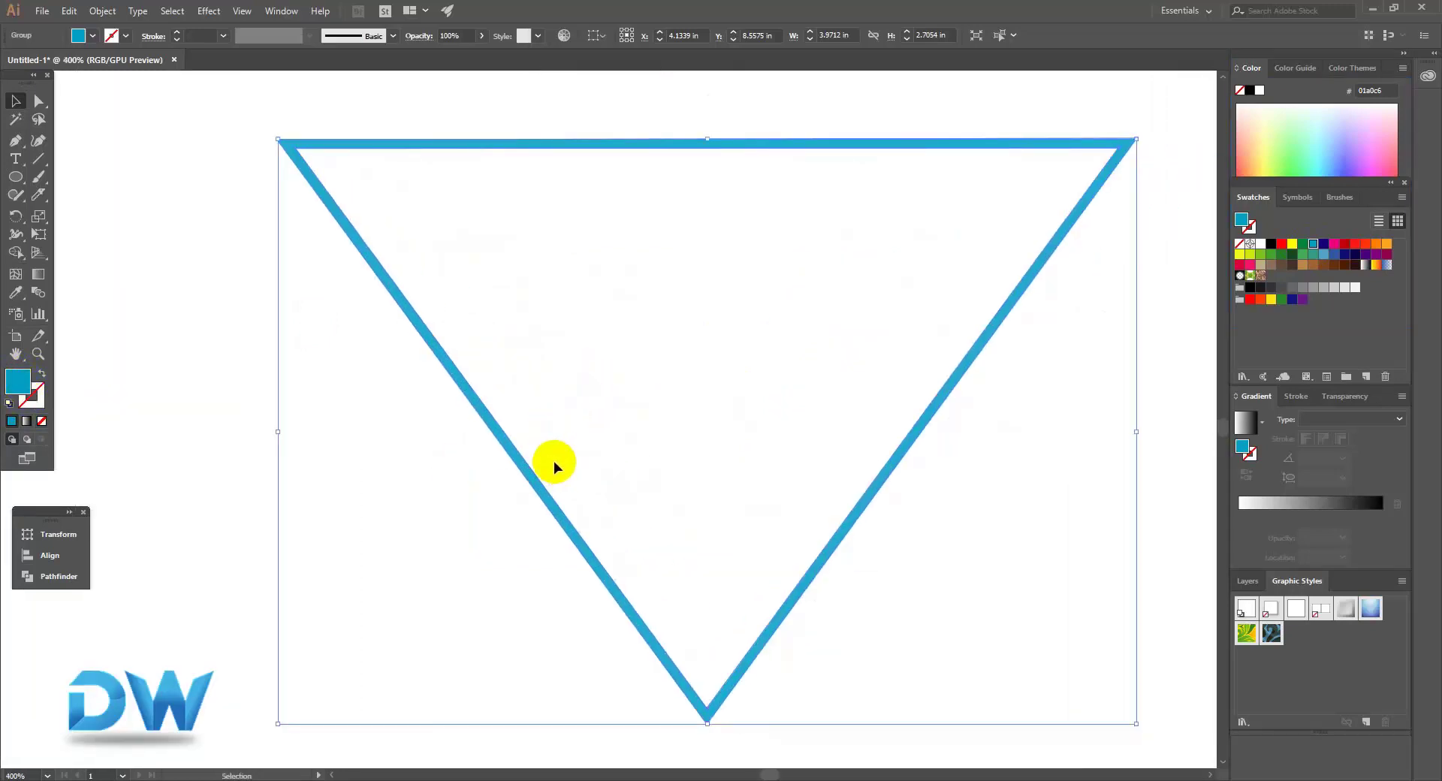
left_click(414, 413)
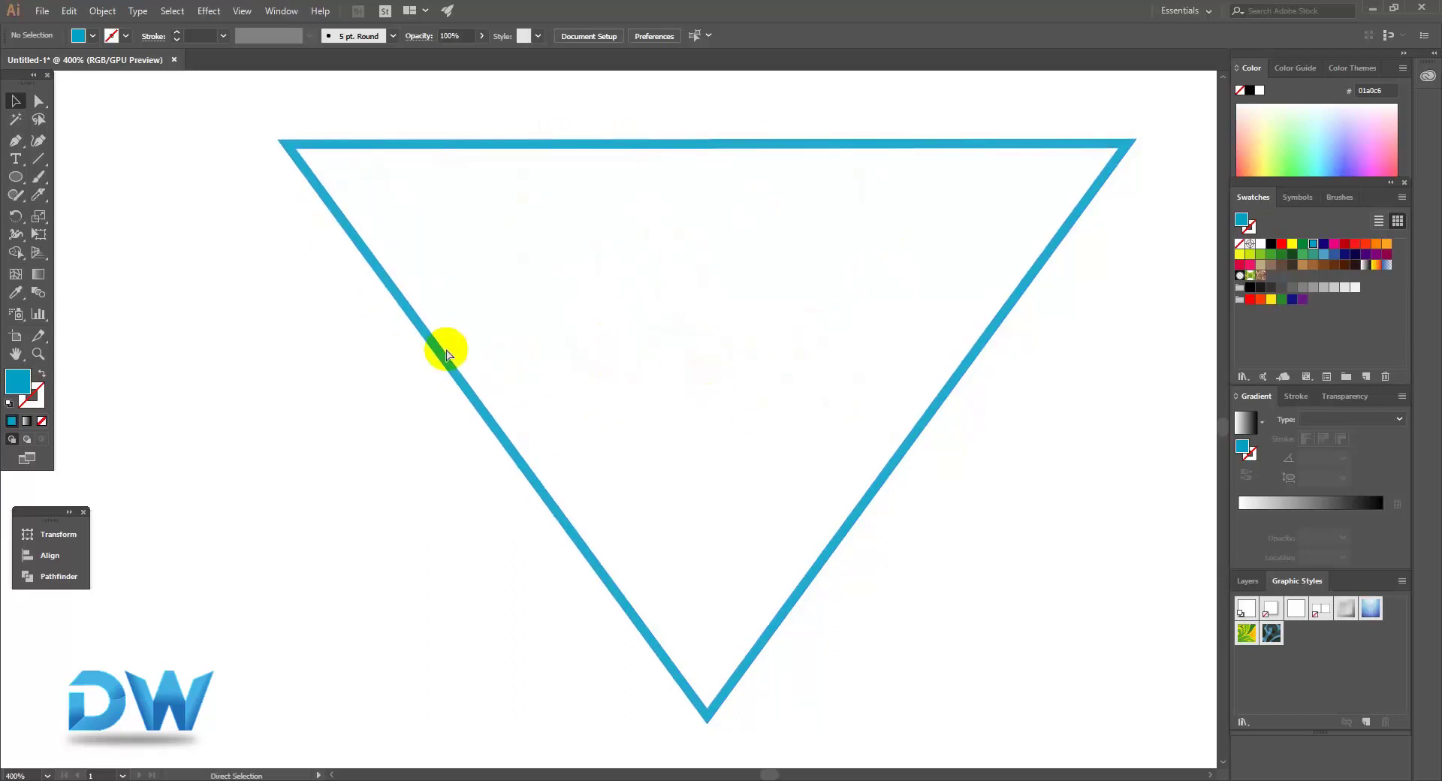
Step: Undo the triangle's expansion and swap its stroke and fill so the closed path is filled blue without a stroke; deselect it
left_click(446, 354)
key("v")
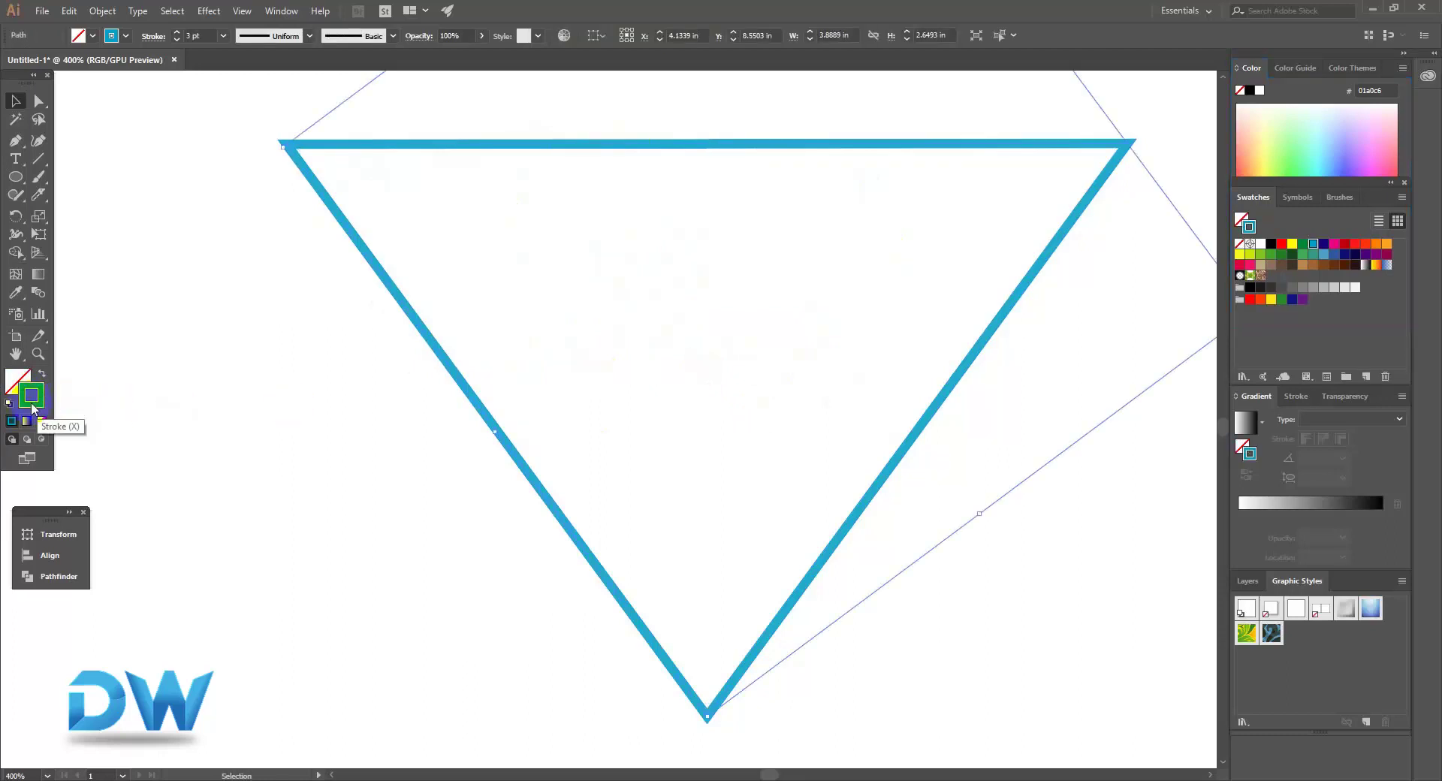
left_click(42, 375)
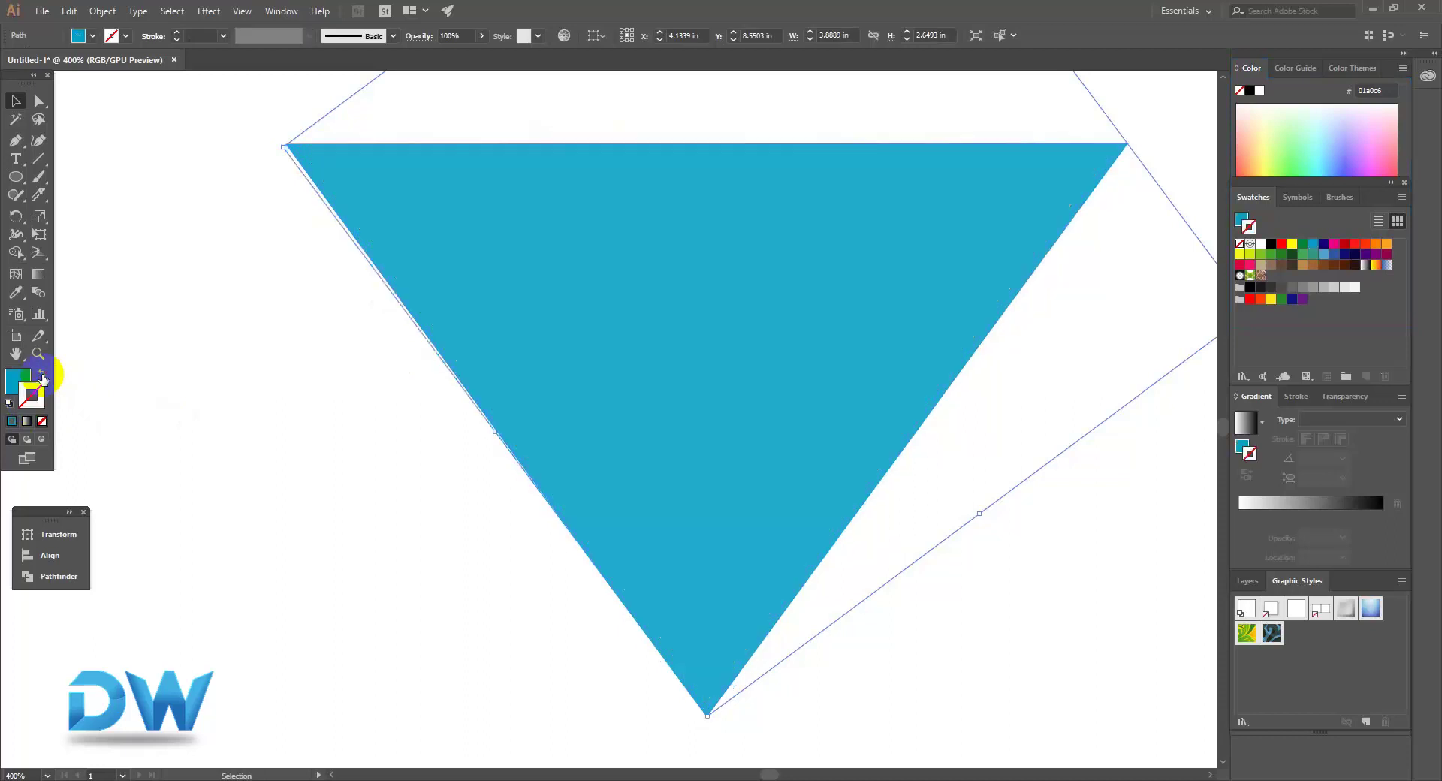
left_click(17, 379)
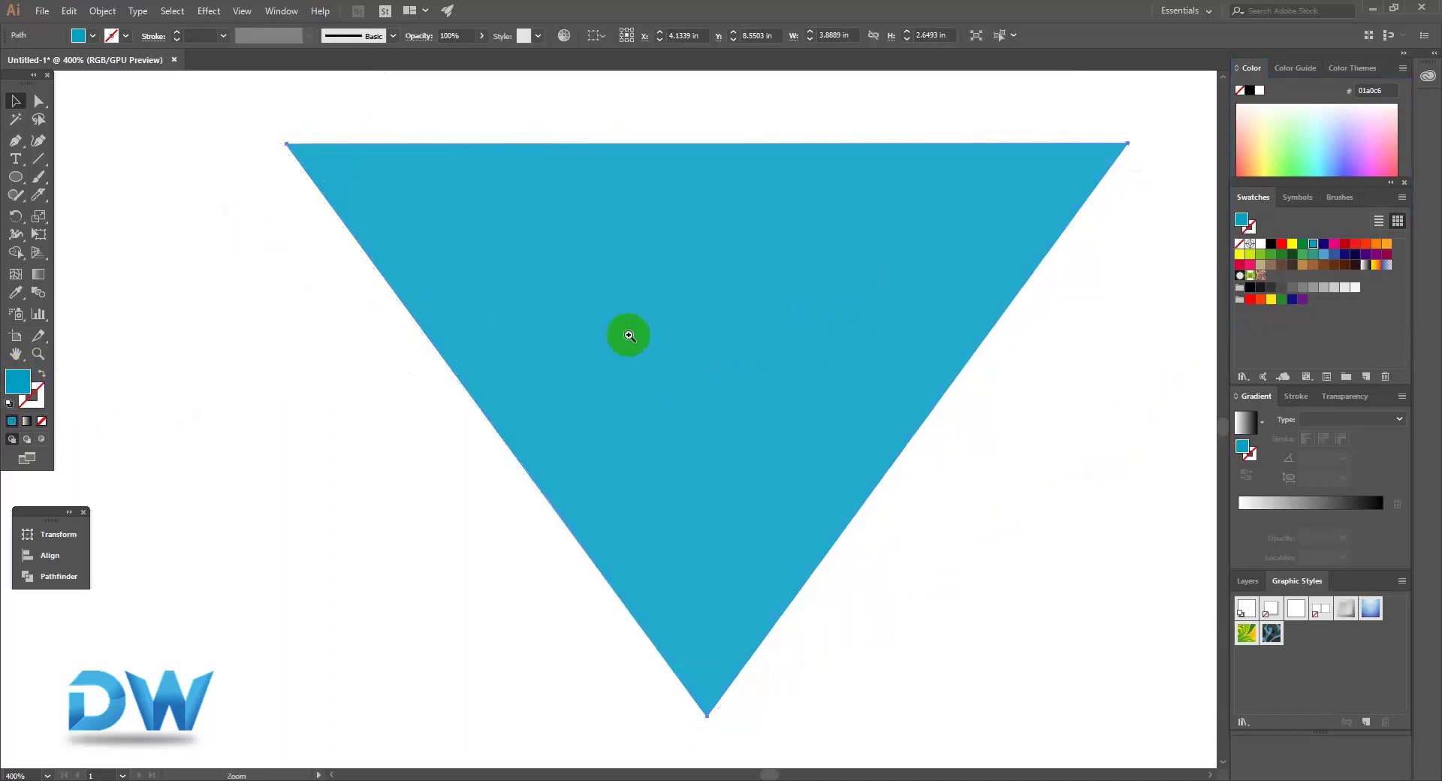
scroll(627, 335, "down", 2)
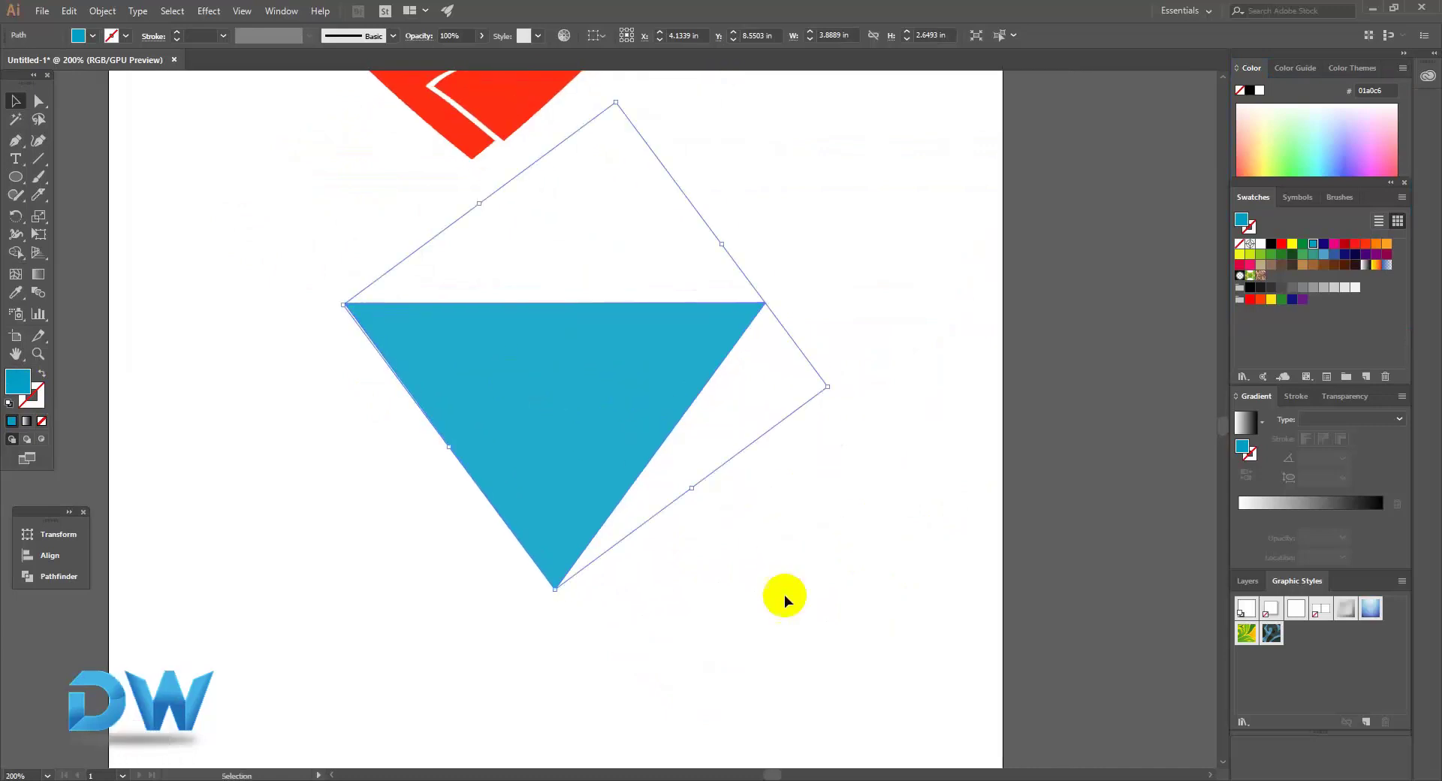
left_click(782, 596)
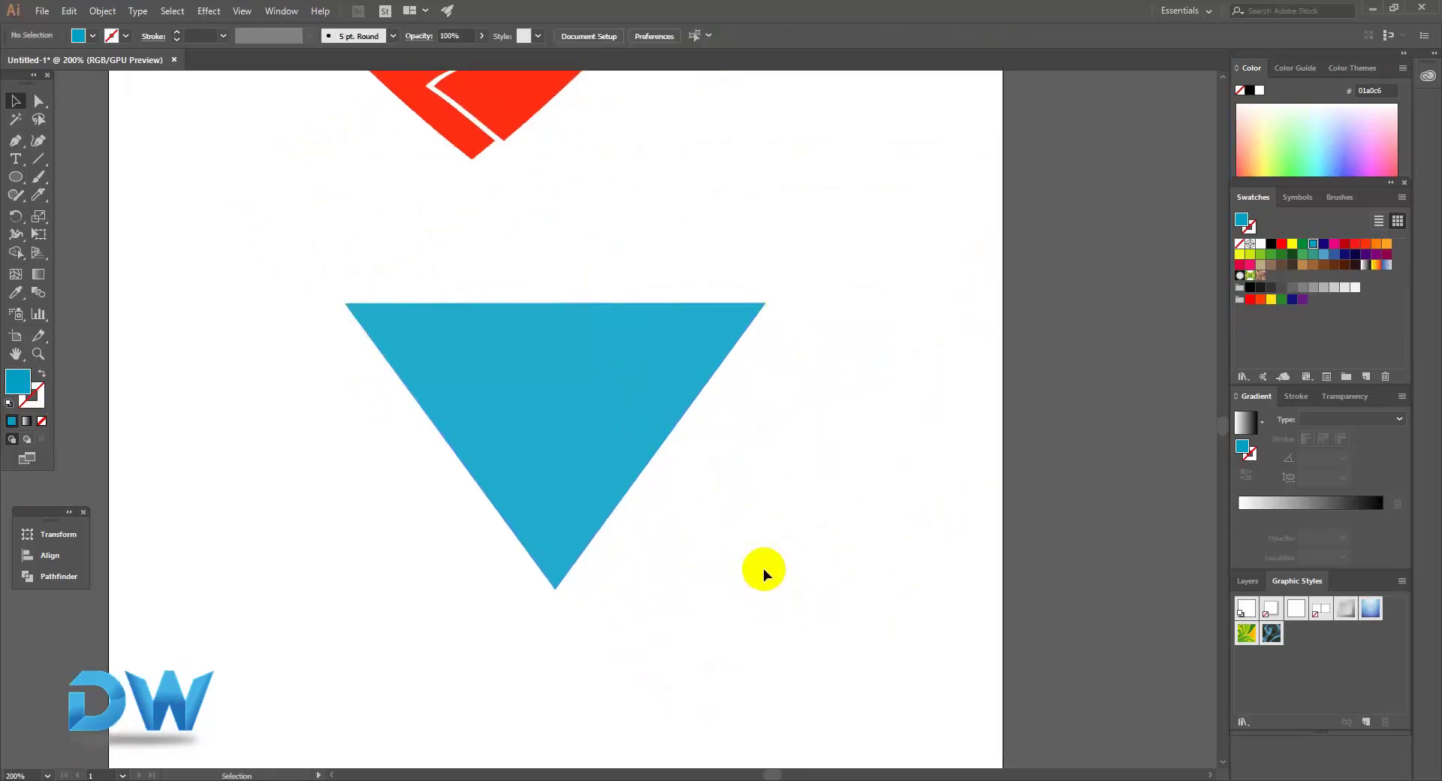